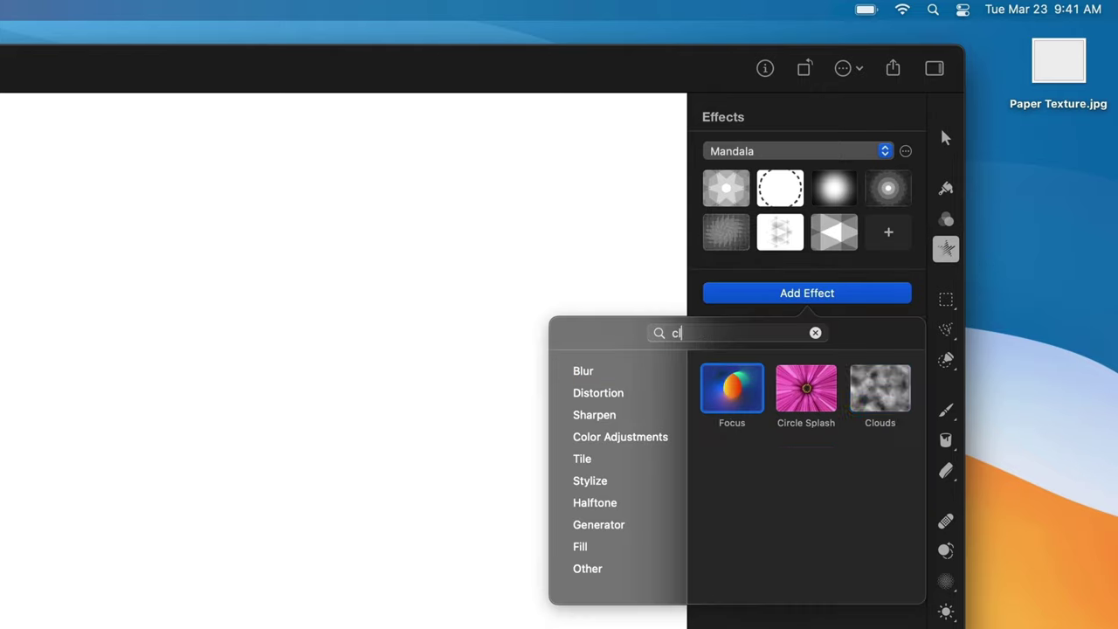
Add a Clouds effect at 636% size and drag the cloud pattern into a new position.
click(736, 392)
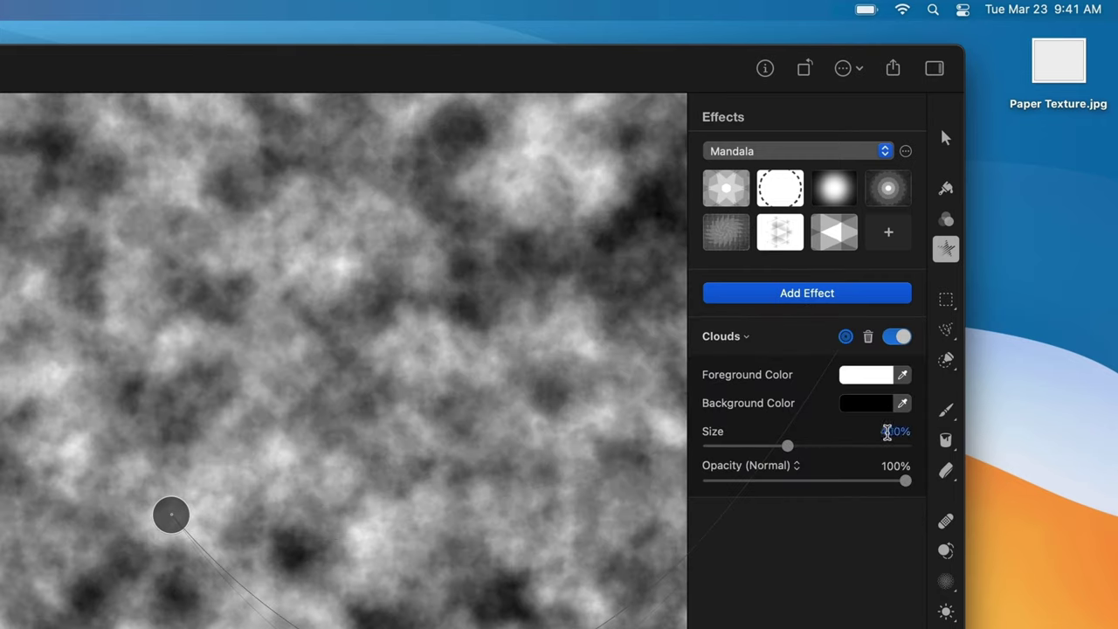
click(890, 432)
text(636)
key(Return)
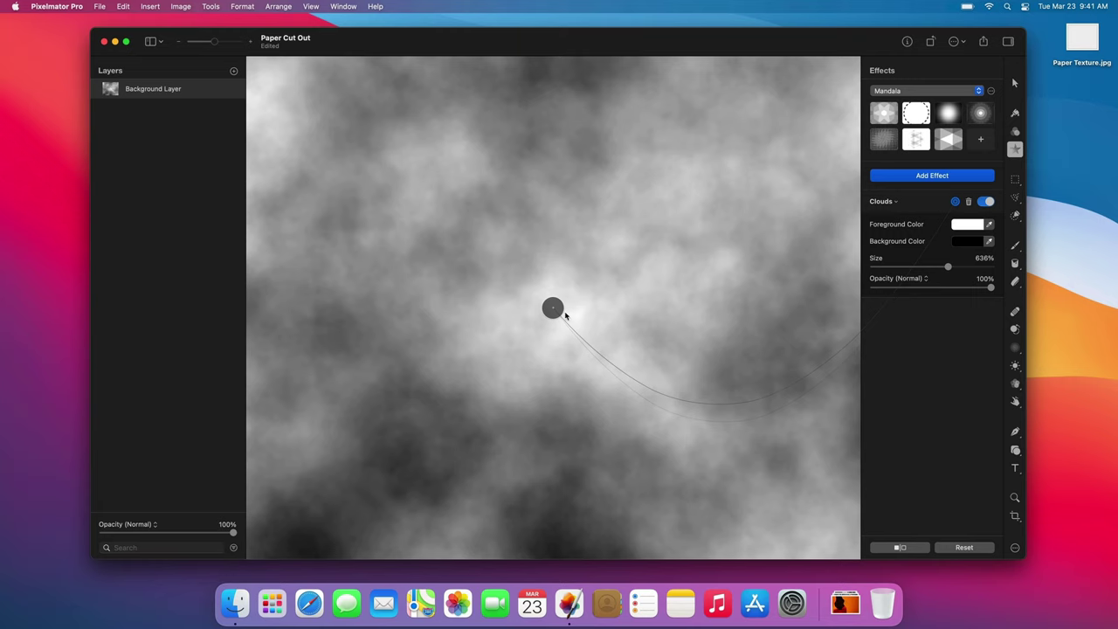
drag(552, 308, 689, 63)
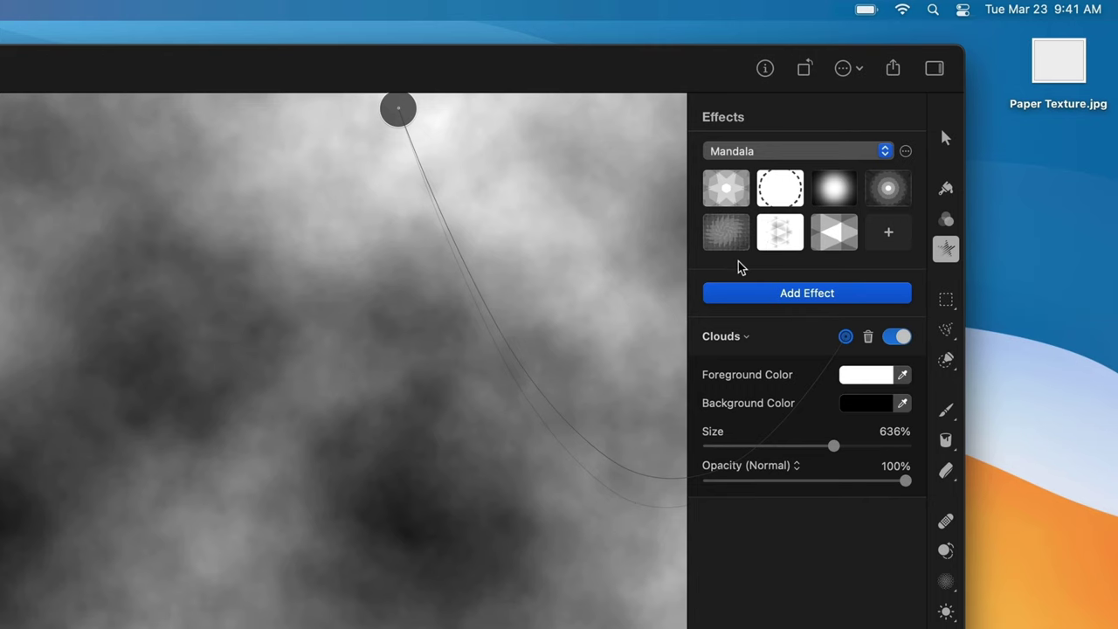
Add a Gaussian blur with a 50 px radius over the clouds.
click(931, 178)
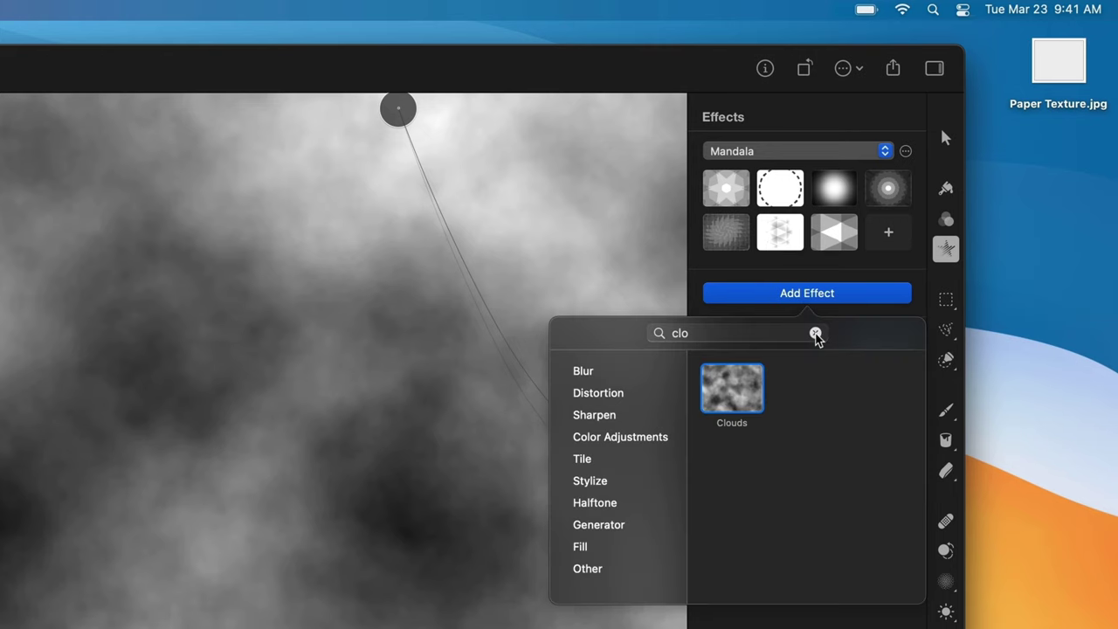
click(814, 334)
click(733, 389)
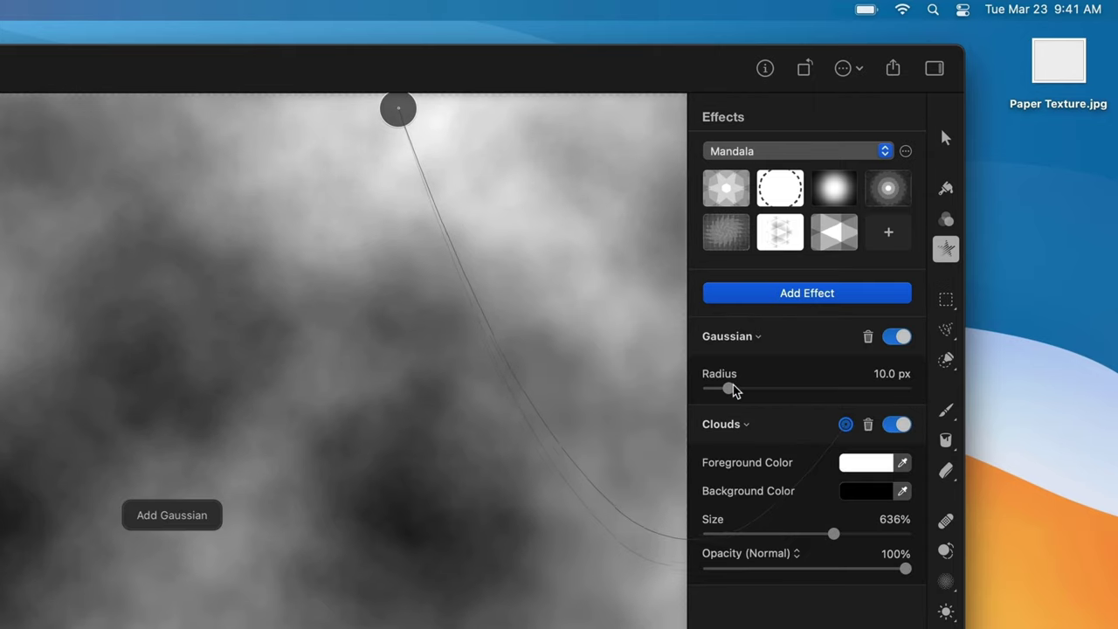
click(889, 374)
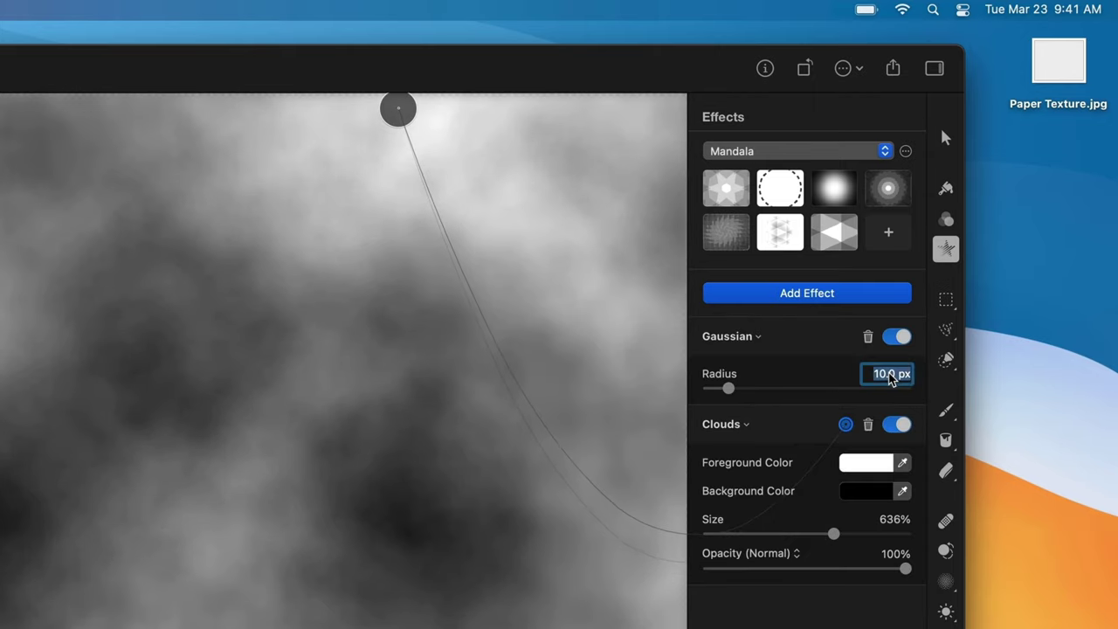
text(50)
key(Return)
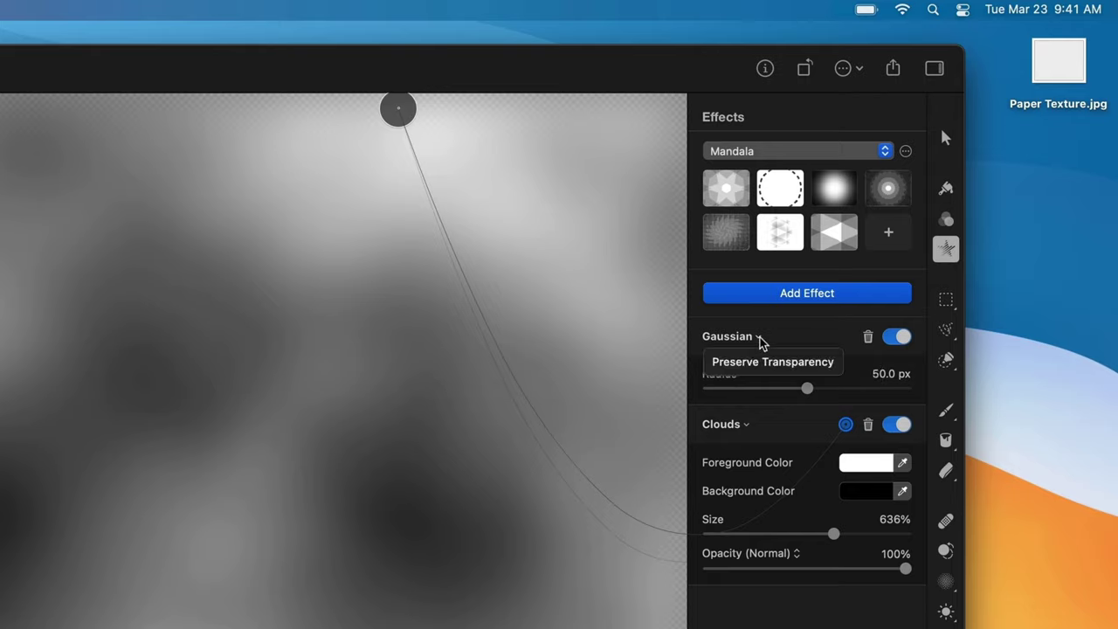
click(767, 362)
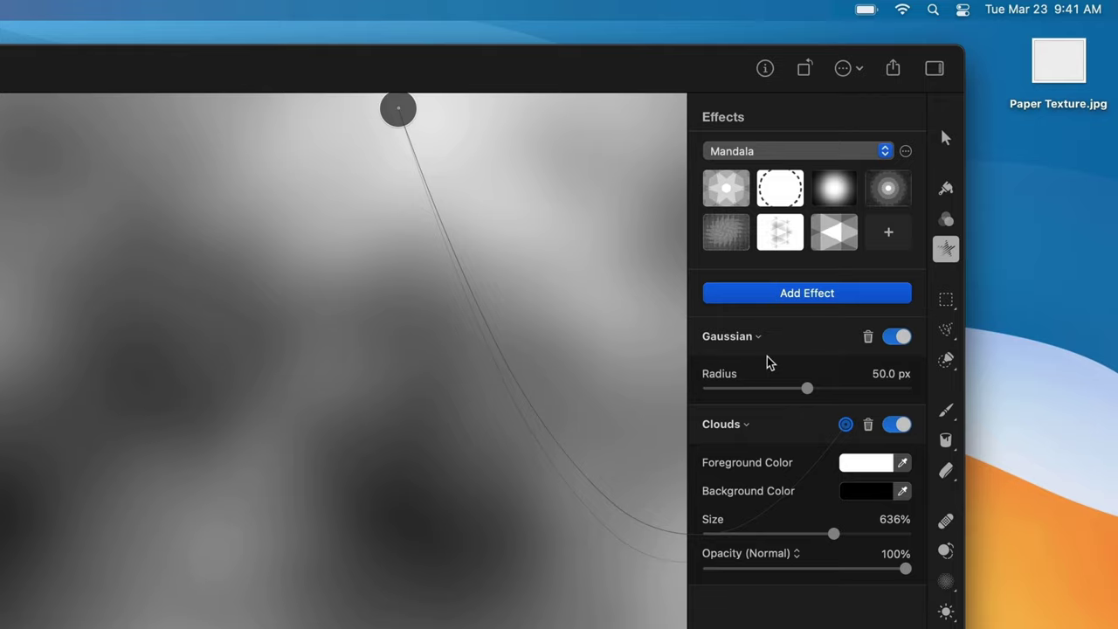
Add a Posterize effect set to 17 levels to the blurred clouds.
click(810, 295)
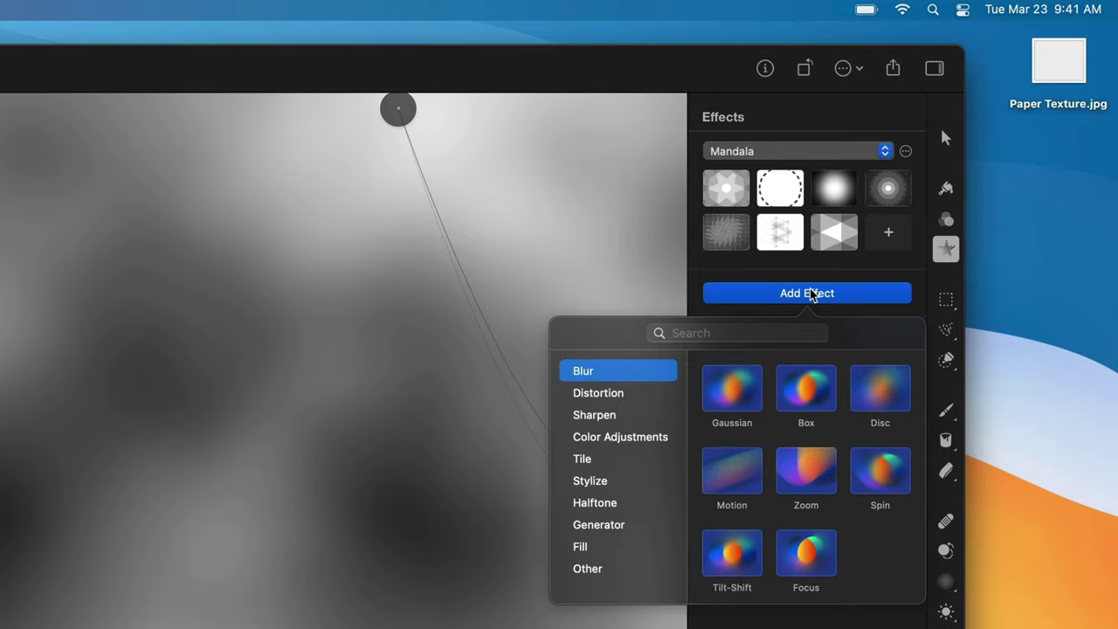
text(post)
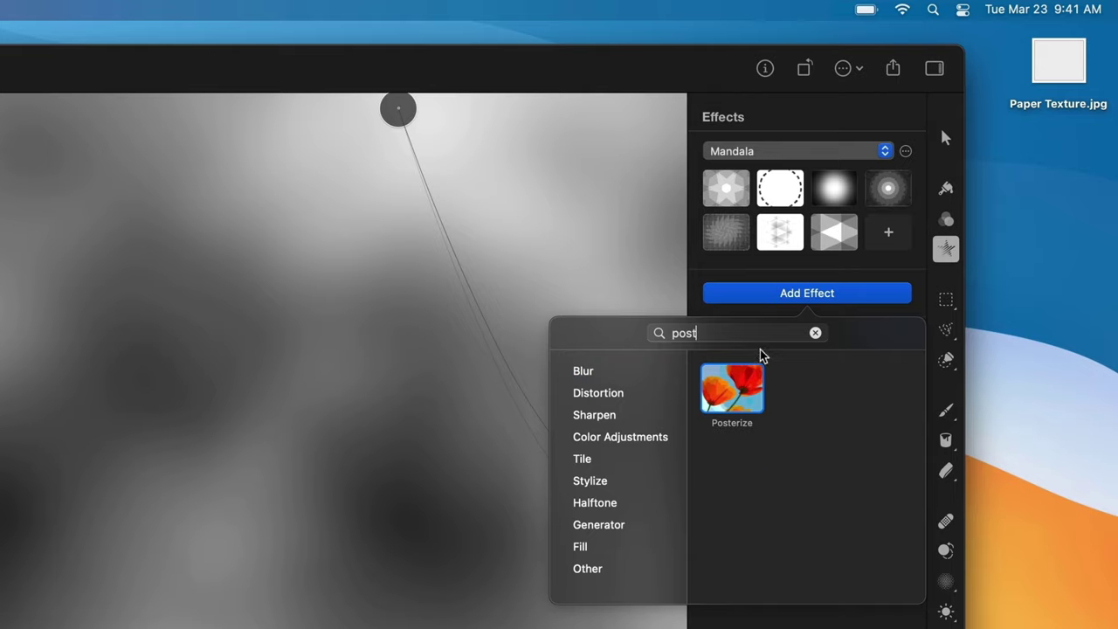
click(736, 394)
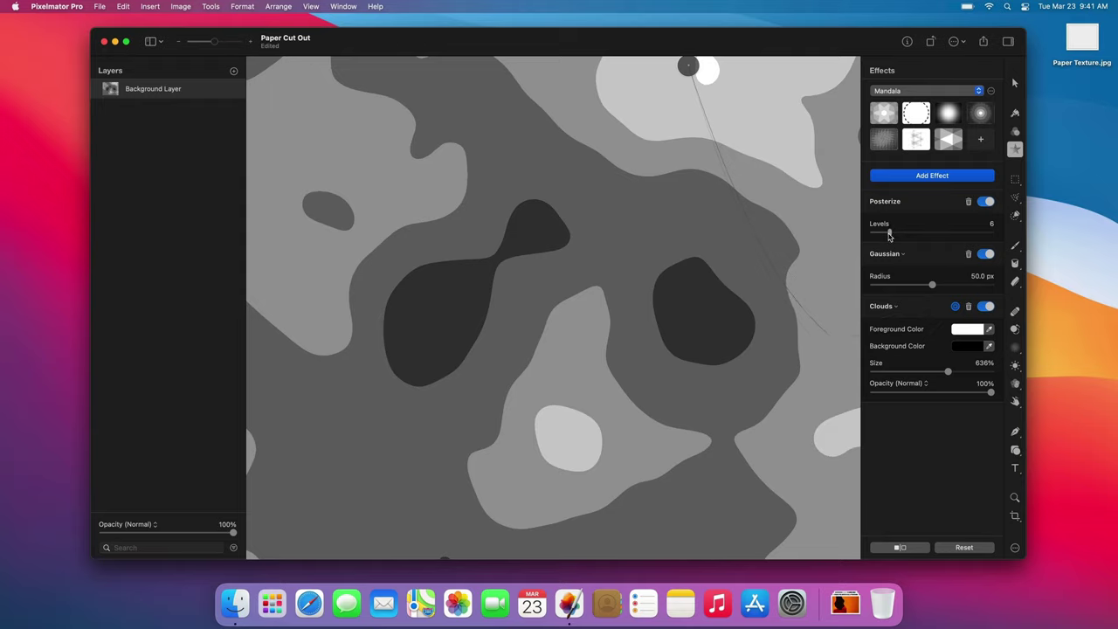
drag(736, 392, 751, 392)
drag(899, 235, 934, 234)
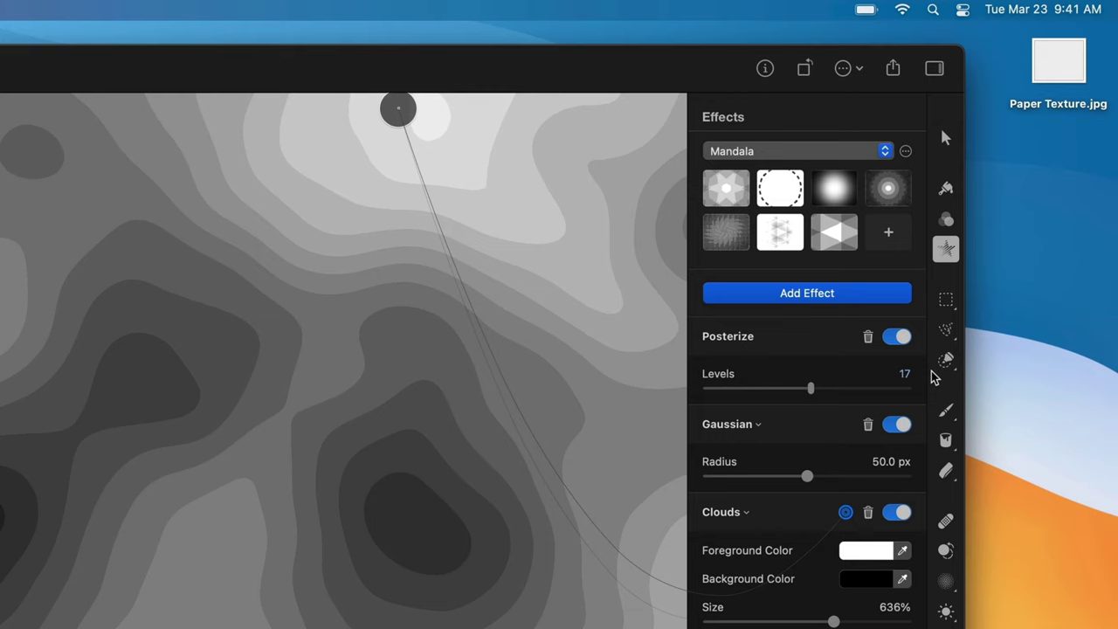
With Select Color Range, pick the darkest grey to select only the two darkest contour patches.
click(1015, 217)
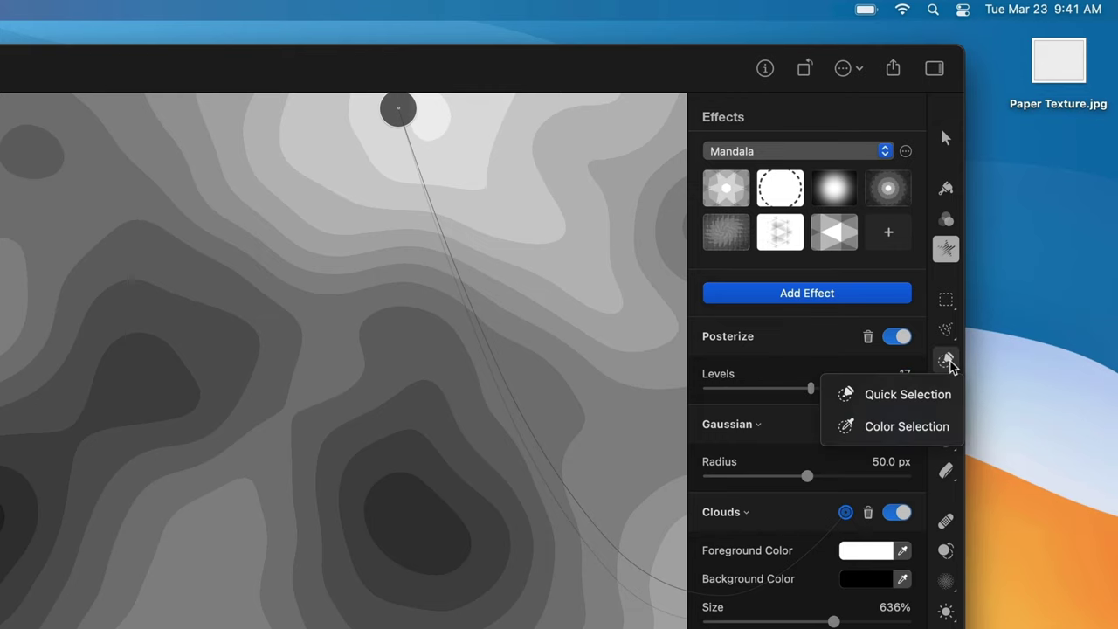
click(891, 433)
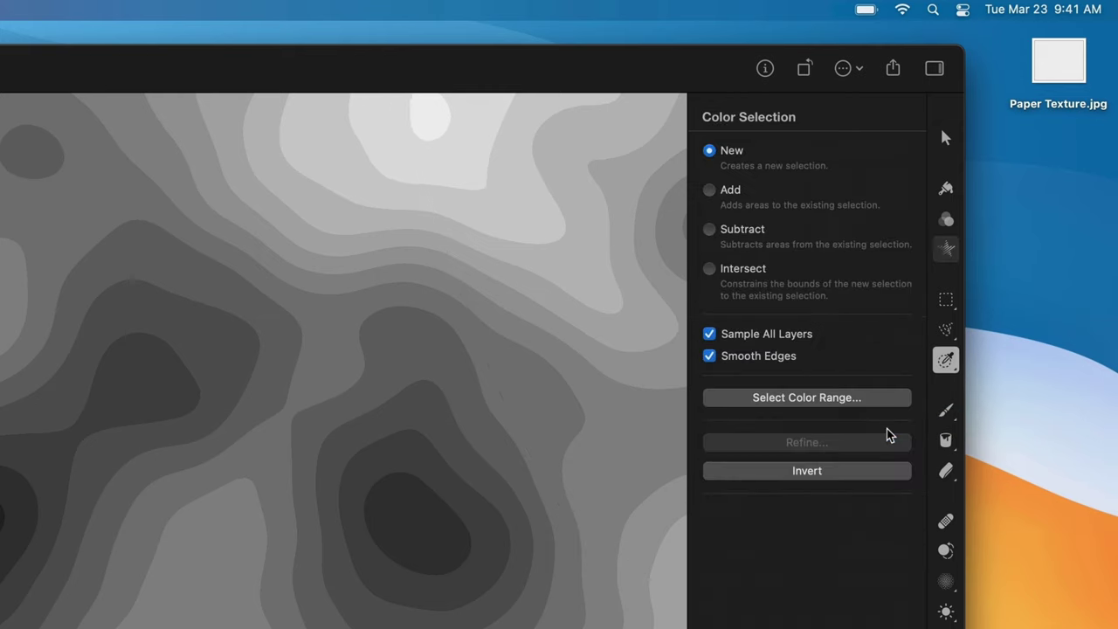
click(805, 399)
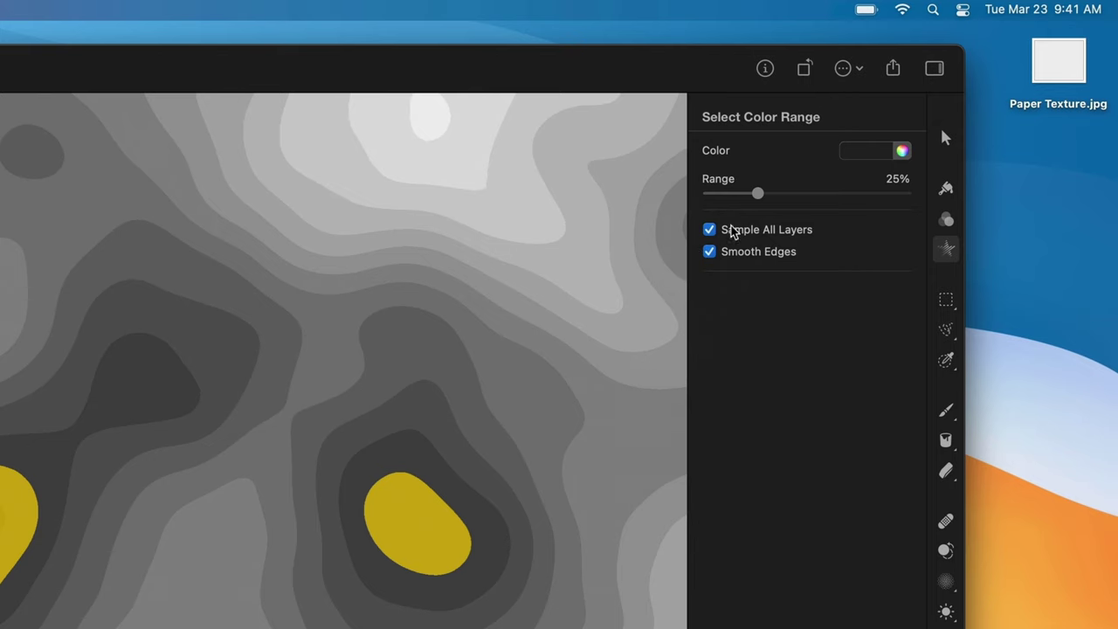
mouse_move(759, 199)
mouse_down()
mouse_move(719, 201)
mouse_move(759, 201)
mouse_up()
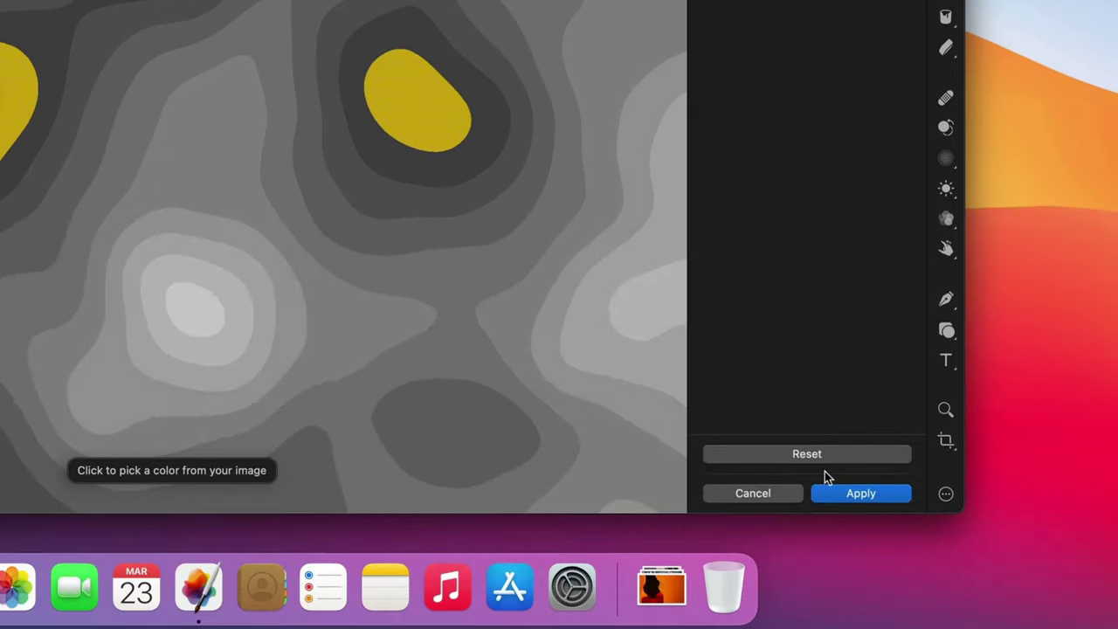
click(847, 511)
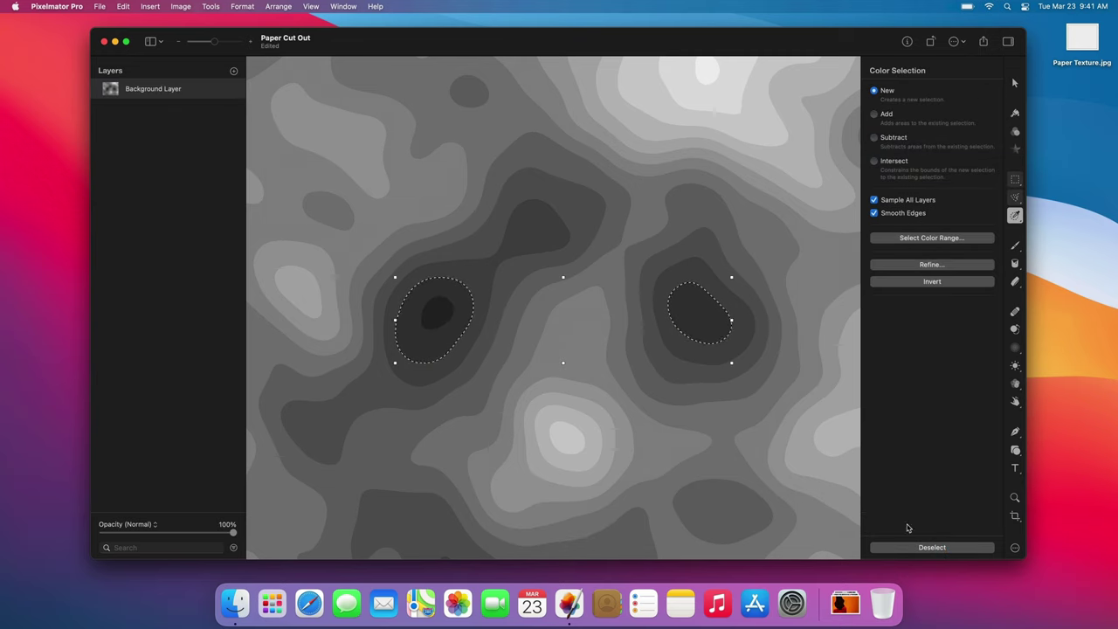
right_click(700, 321)
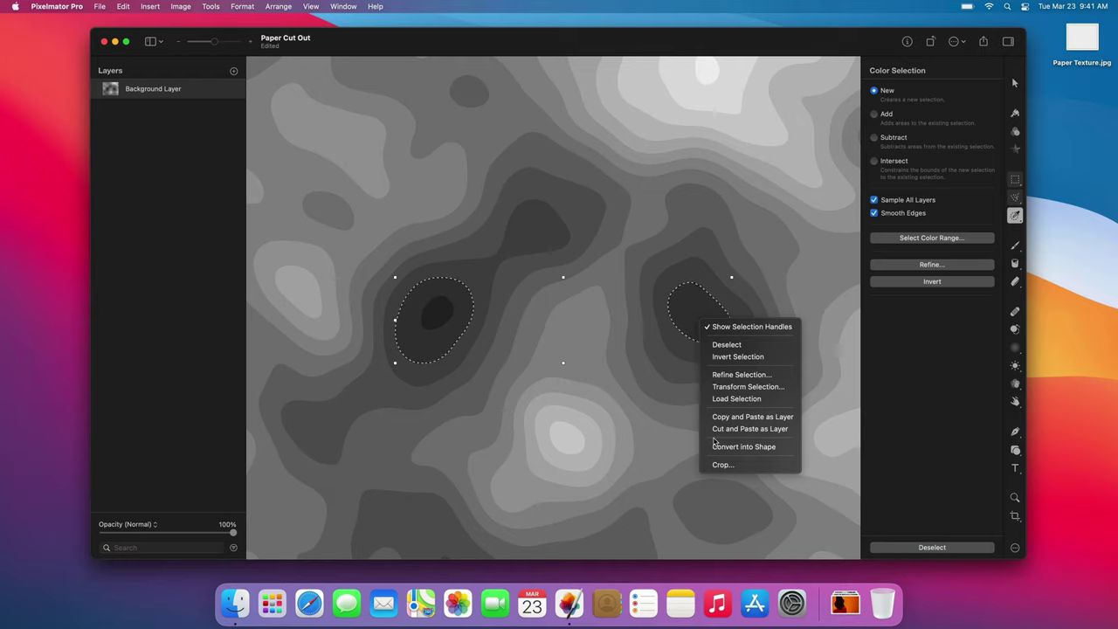
Convert the darkest areas into a hidden shape layer, then convert a wider 35% colour-range selection into another shape.
click(714, 446)
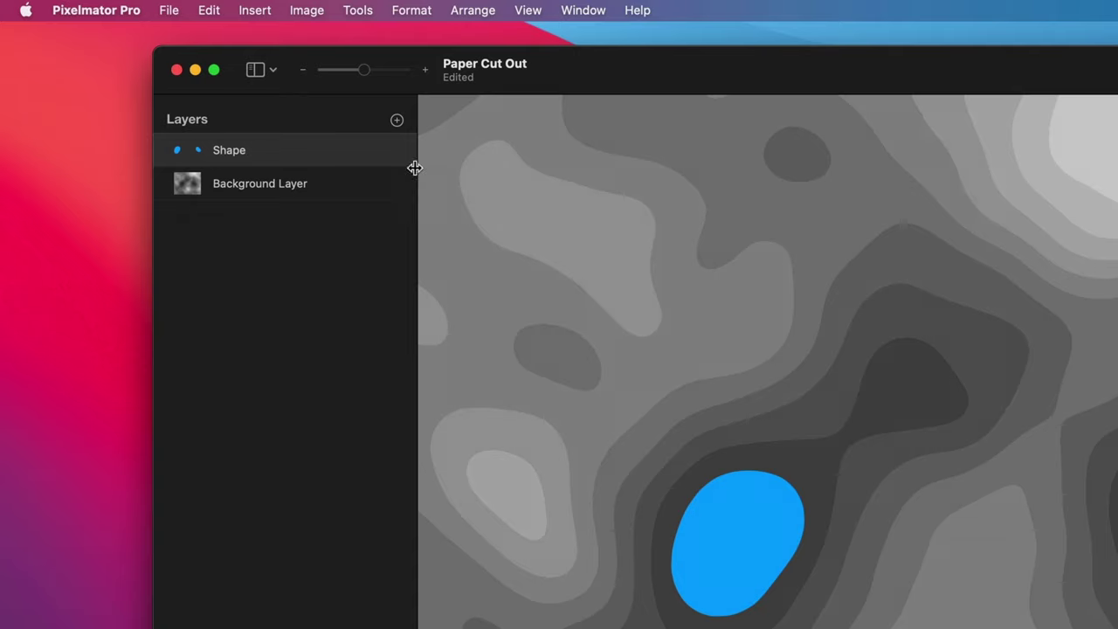
click(233, 89)
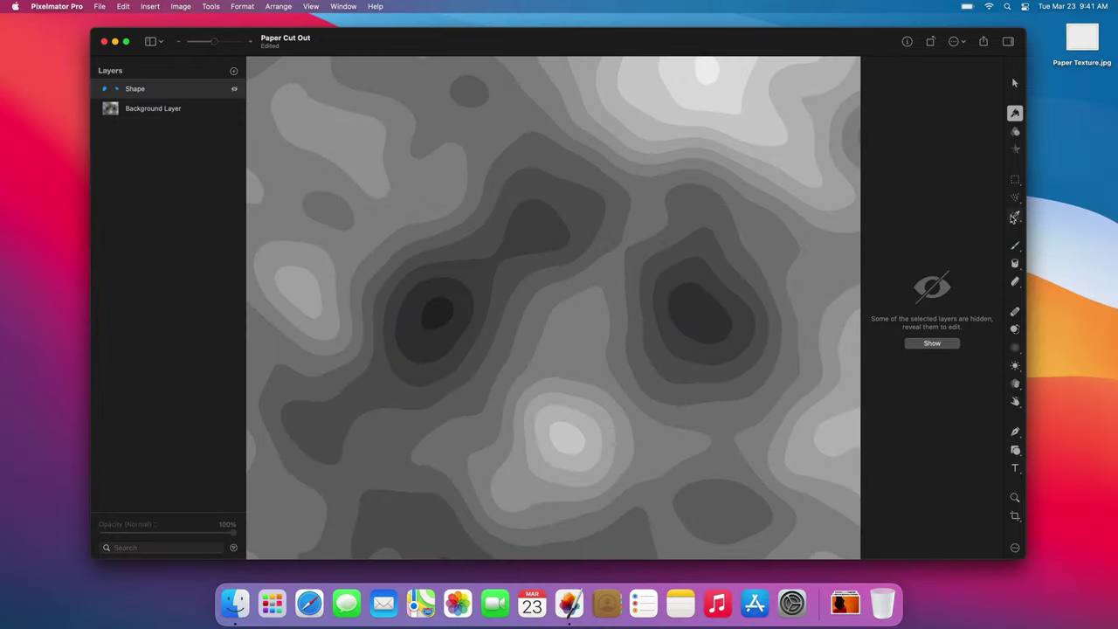
click(1015, 215)
click(935, 239)
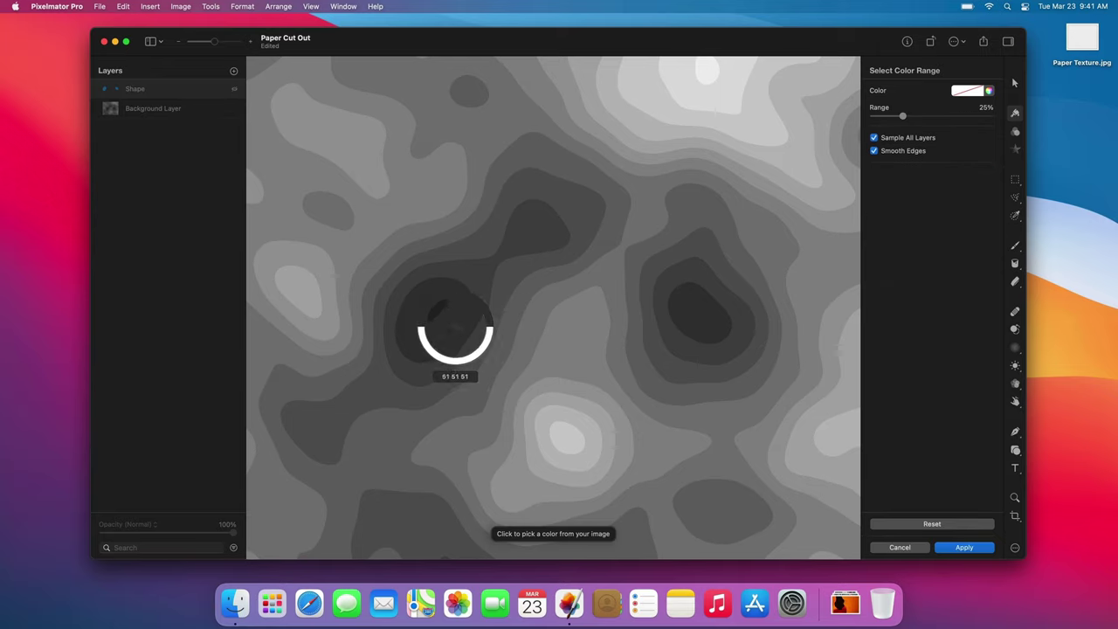
click(439, 314)
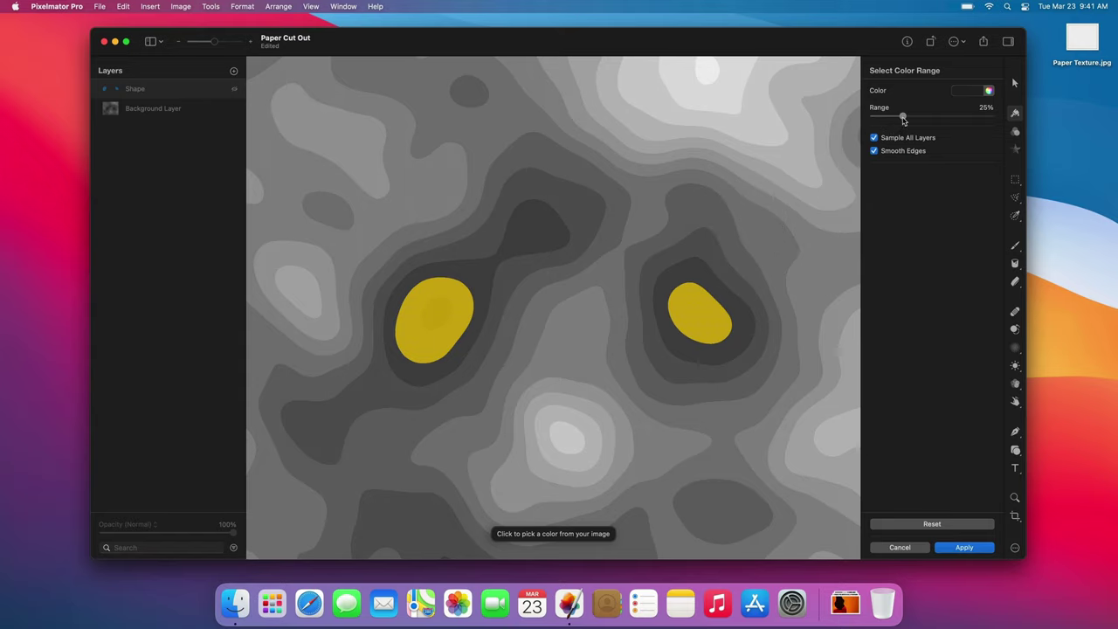
drag(903, 120, 912, 119)
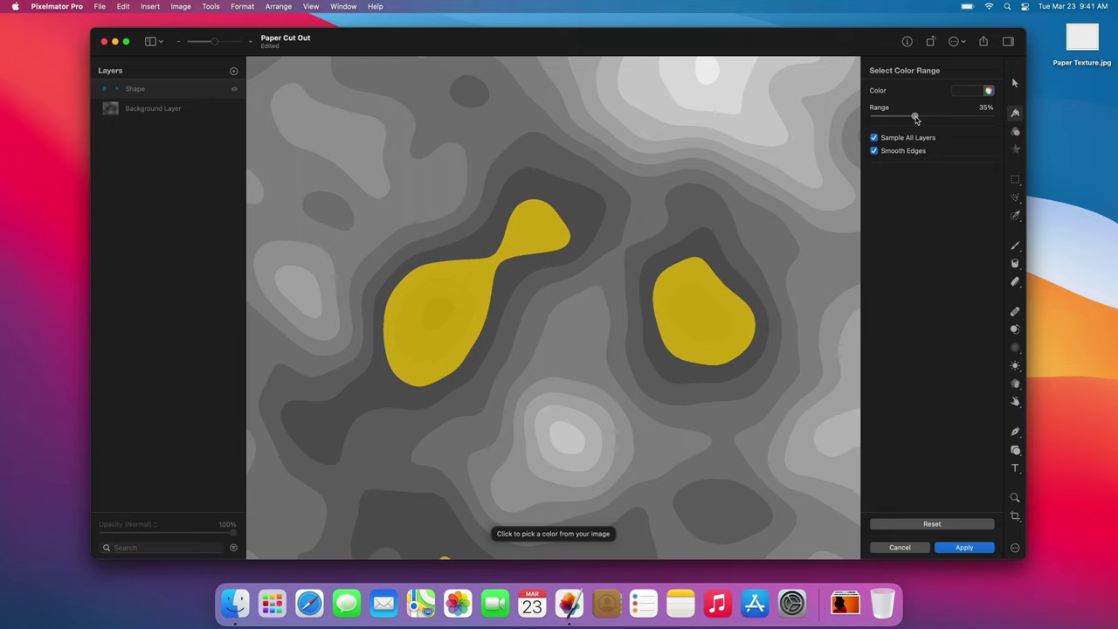
key(Return)
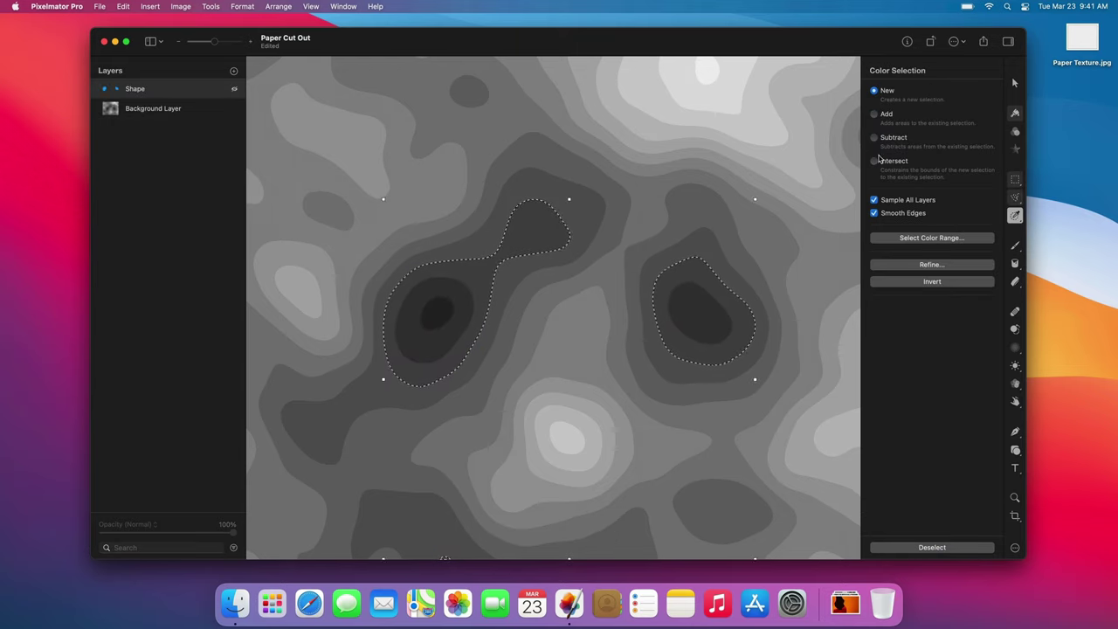
right_click(691, 291)
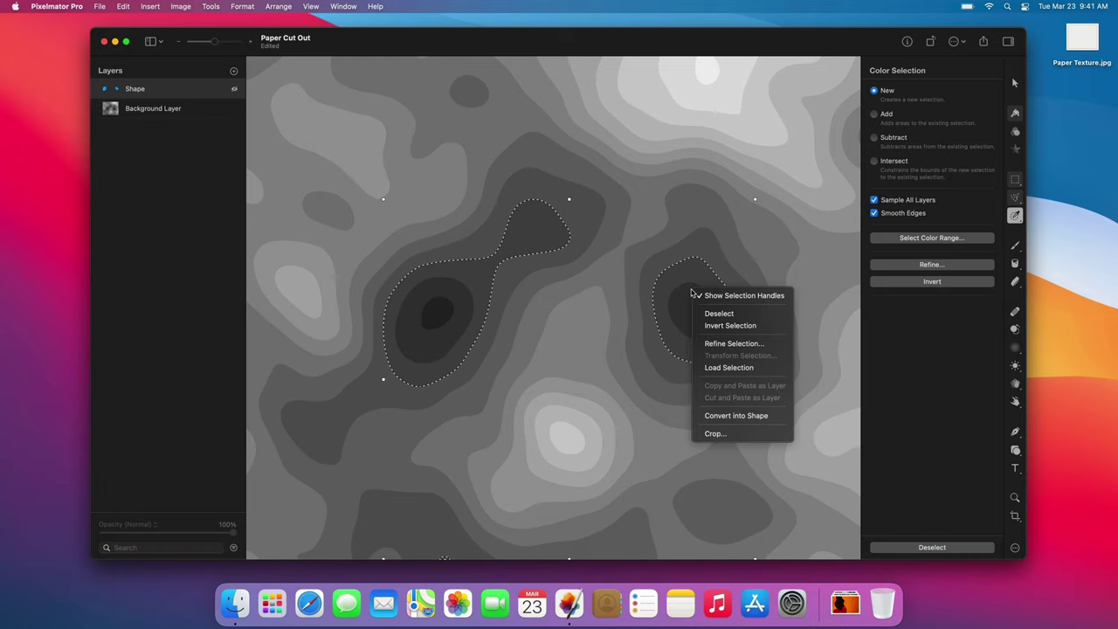
click(708, 415)
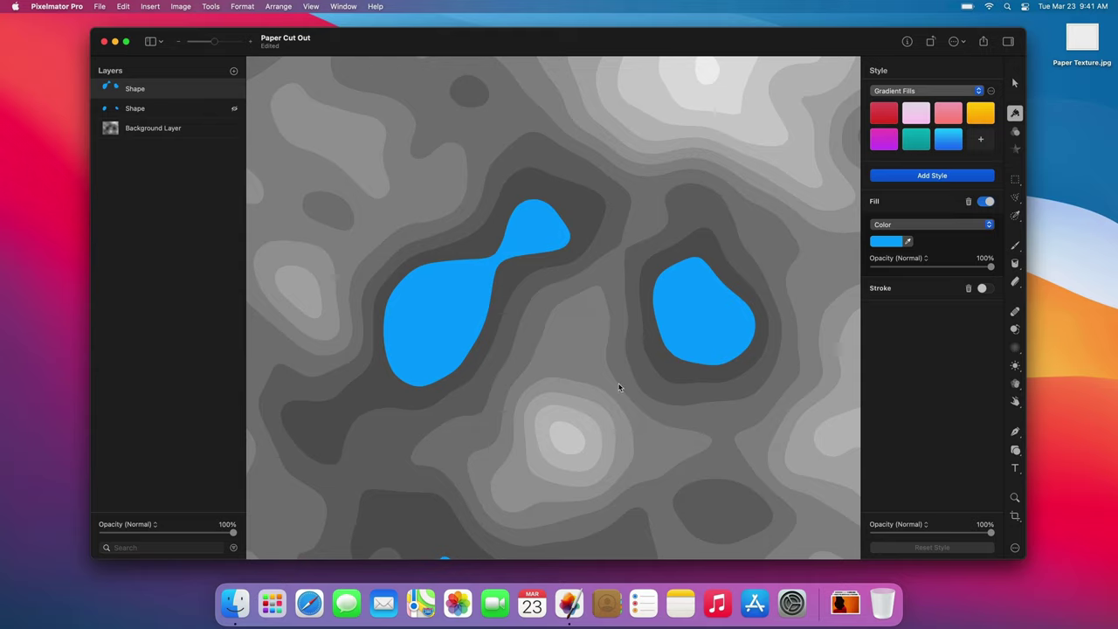
Hide the second shape, then convert a 41% colour-range selection of the dark tone into a third shape layer.
click(234, 90)
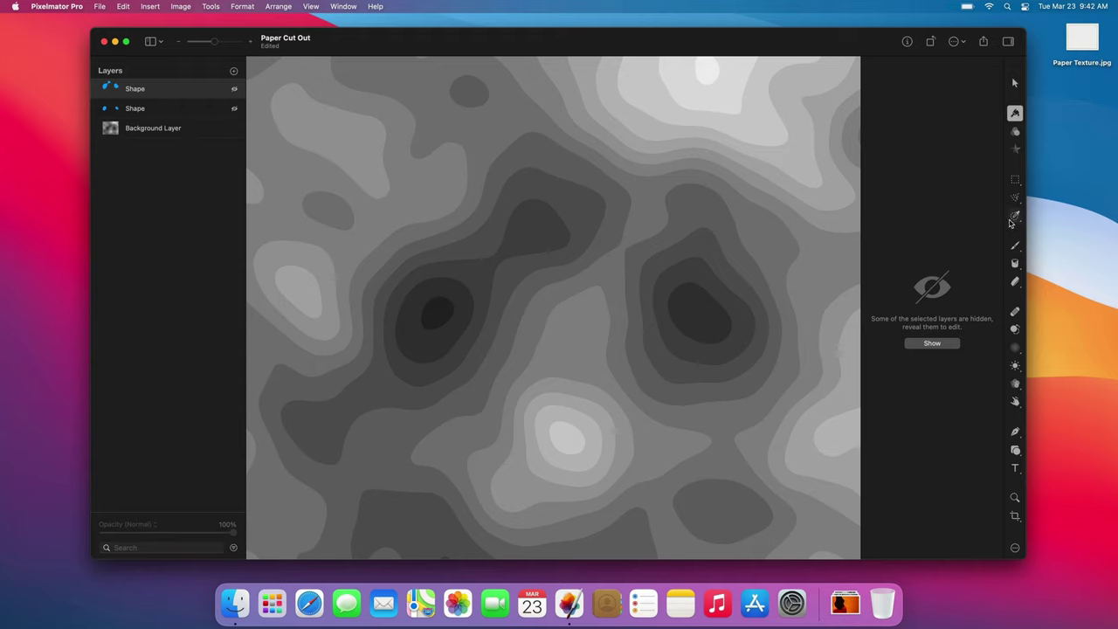
click(1014, 216)
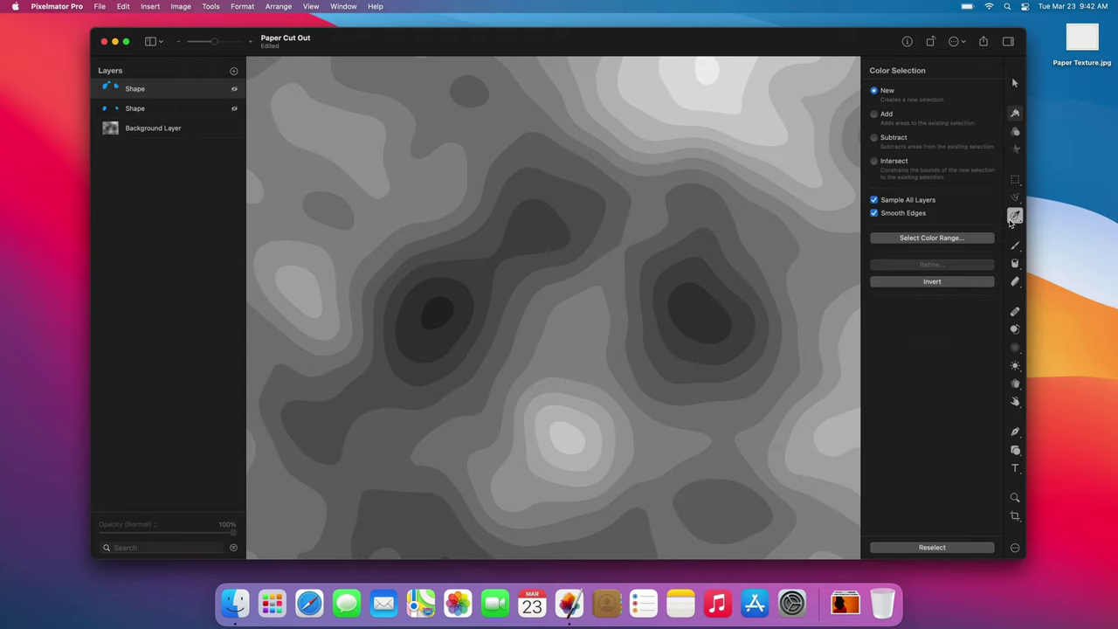
click(946, 240)
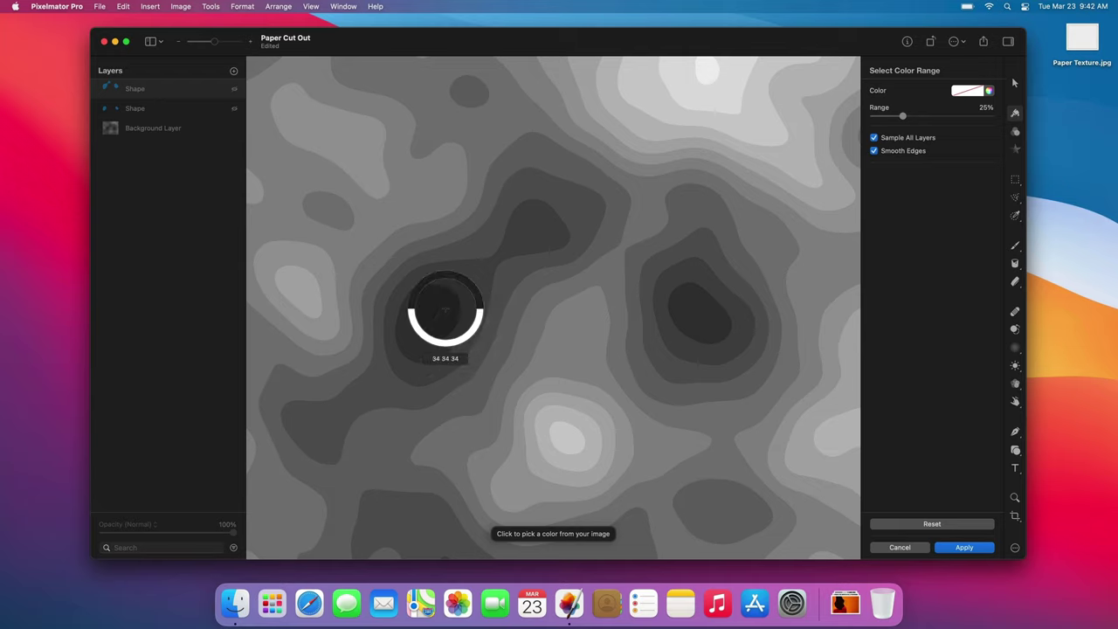
click(443, 316)
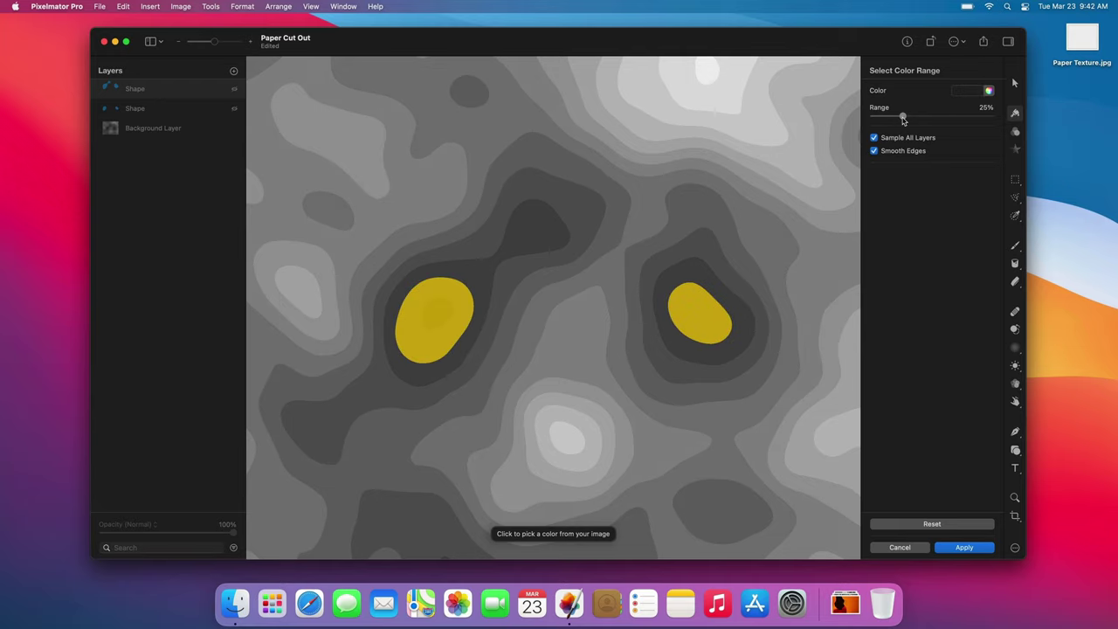
drag(904, 119, 923, 118)
key(Return)
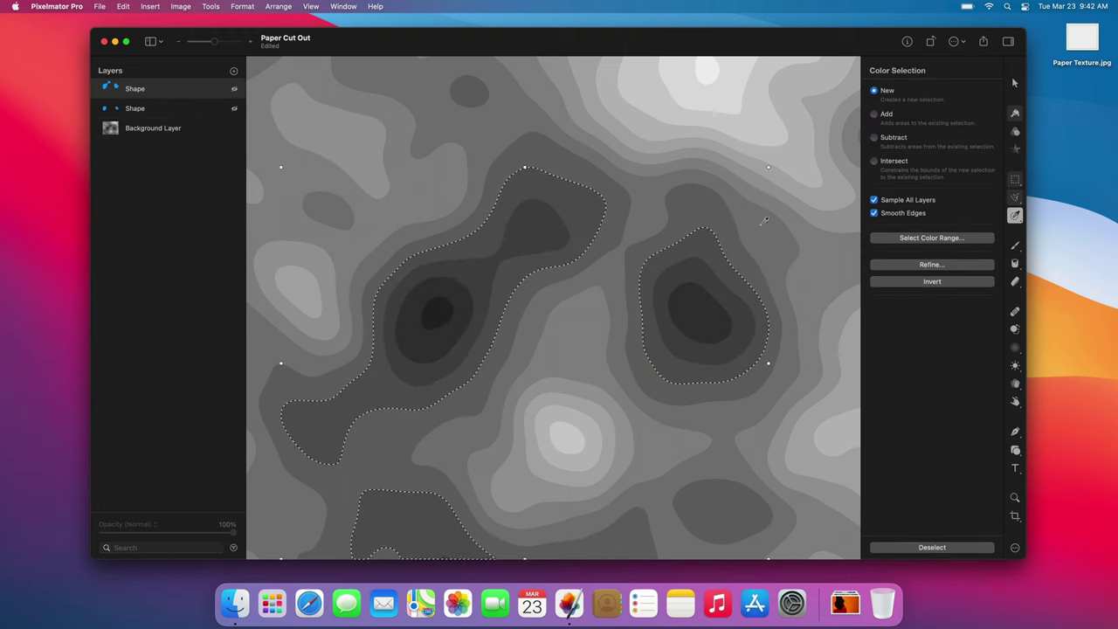
right_click(706, 253)
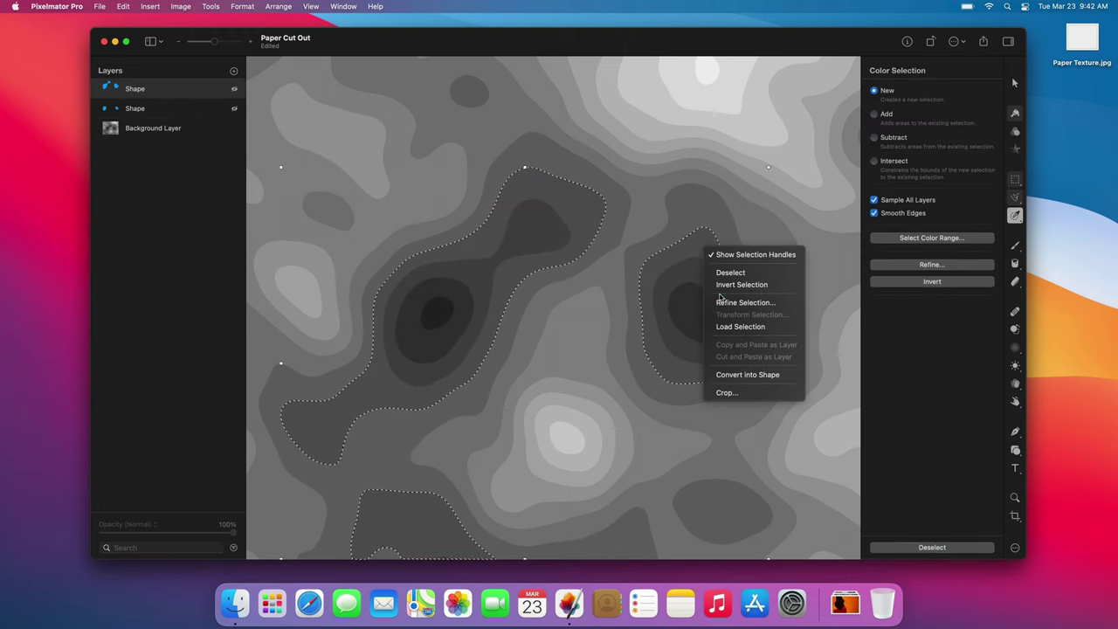
click(721, 374)
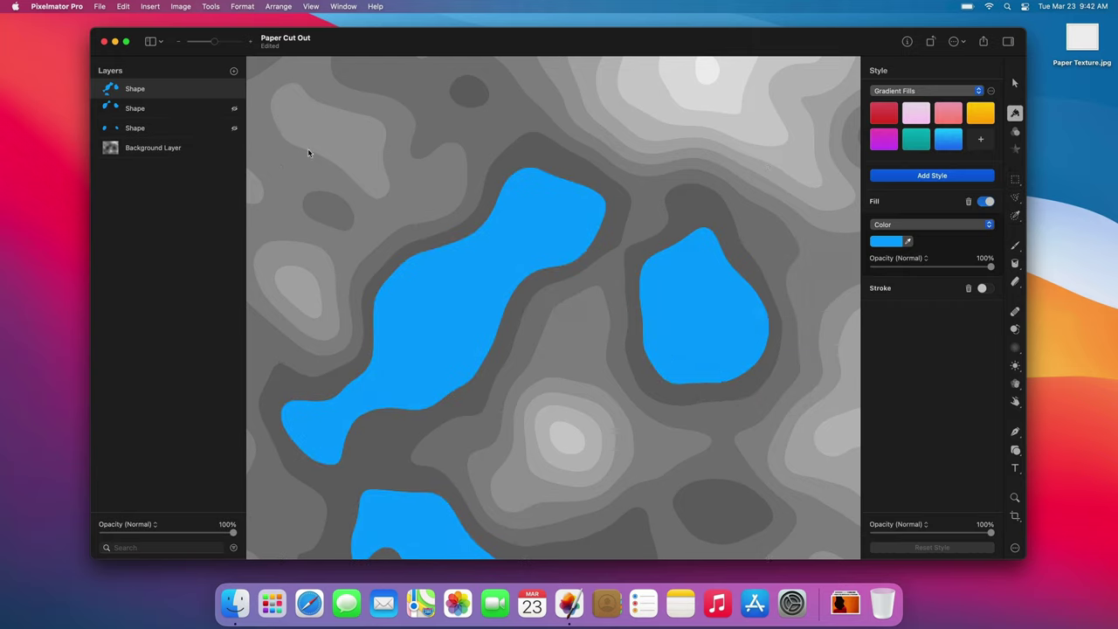
Hide the newest shape and convert a wider colour-range selection of the dark tone into another shape layer.
click(234, 90)
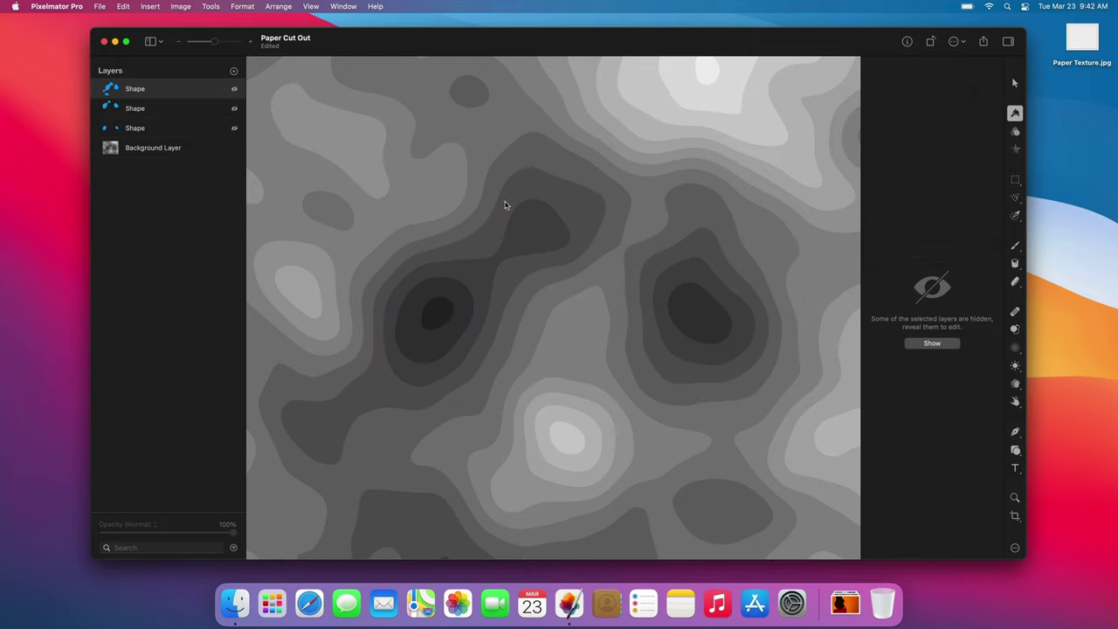
click(1014, 215)
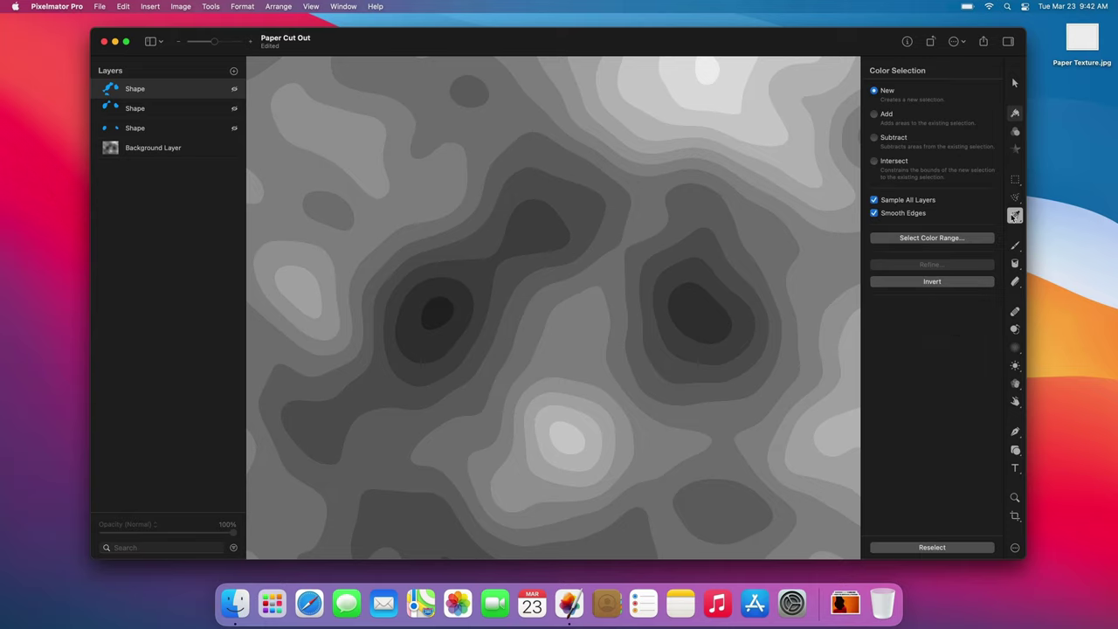
click(950, 237)
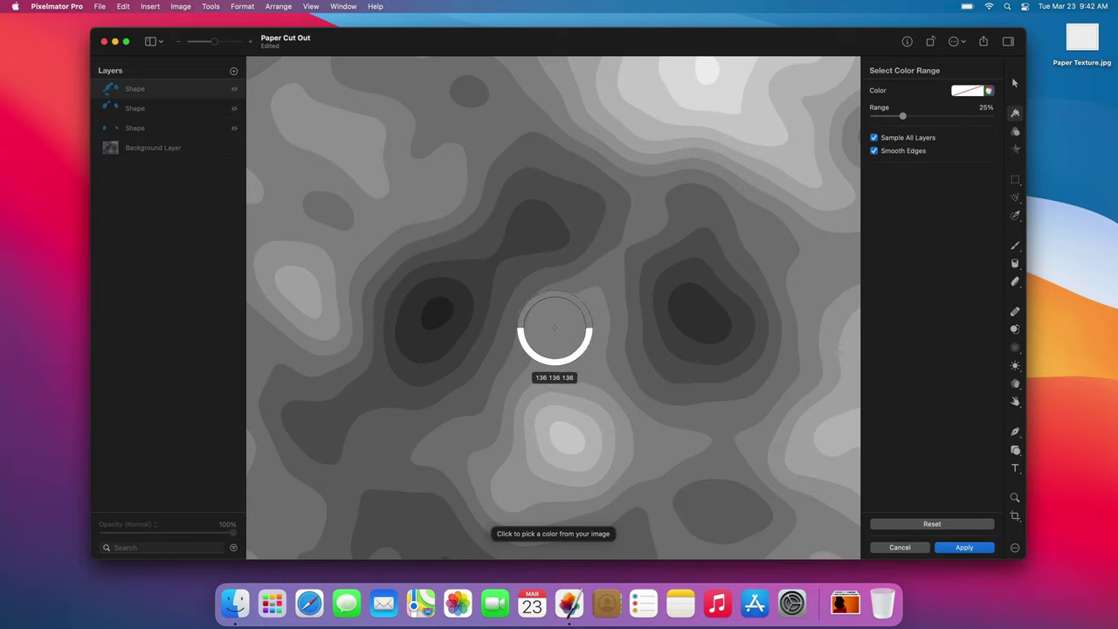
click(448, 319)
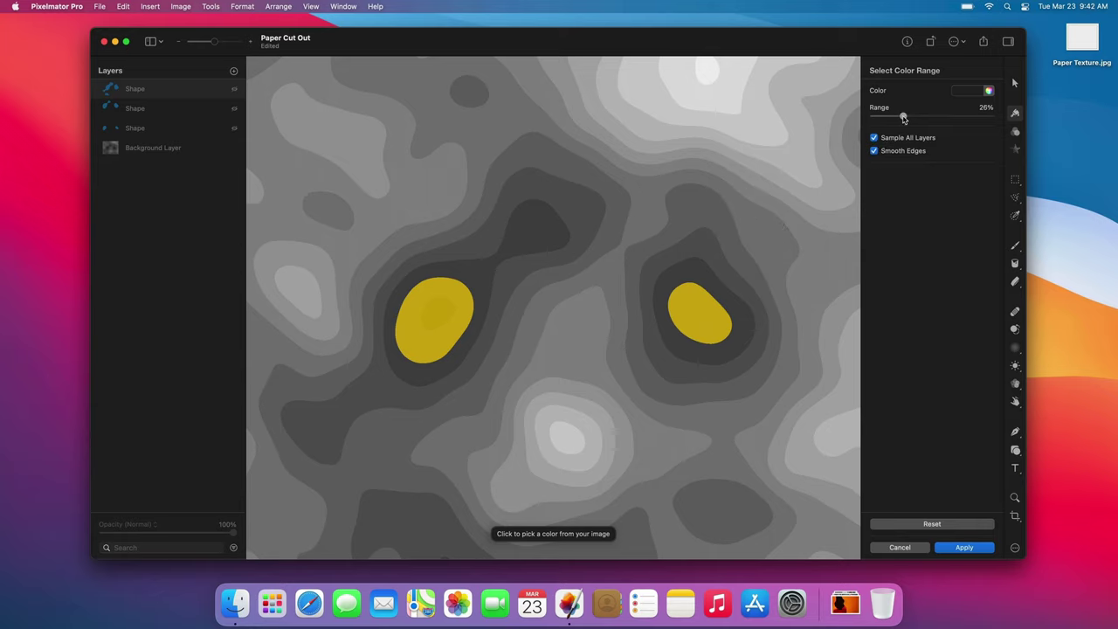
drag(904, 118, 930, 118)
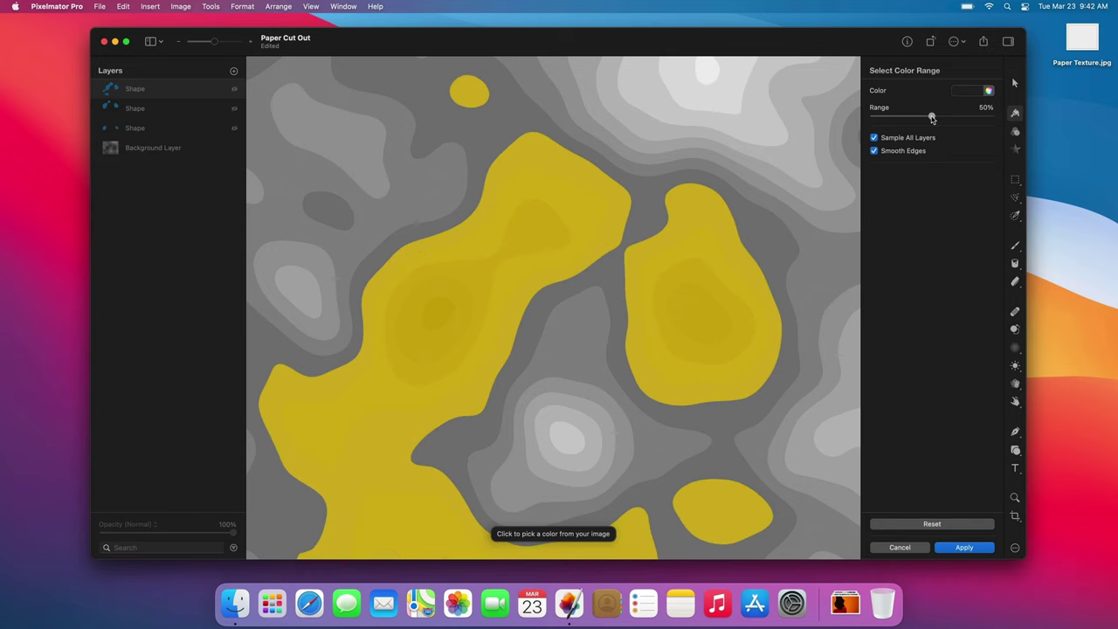
key(Return)
right_click(698, 253)
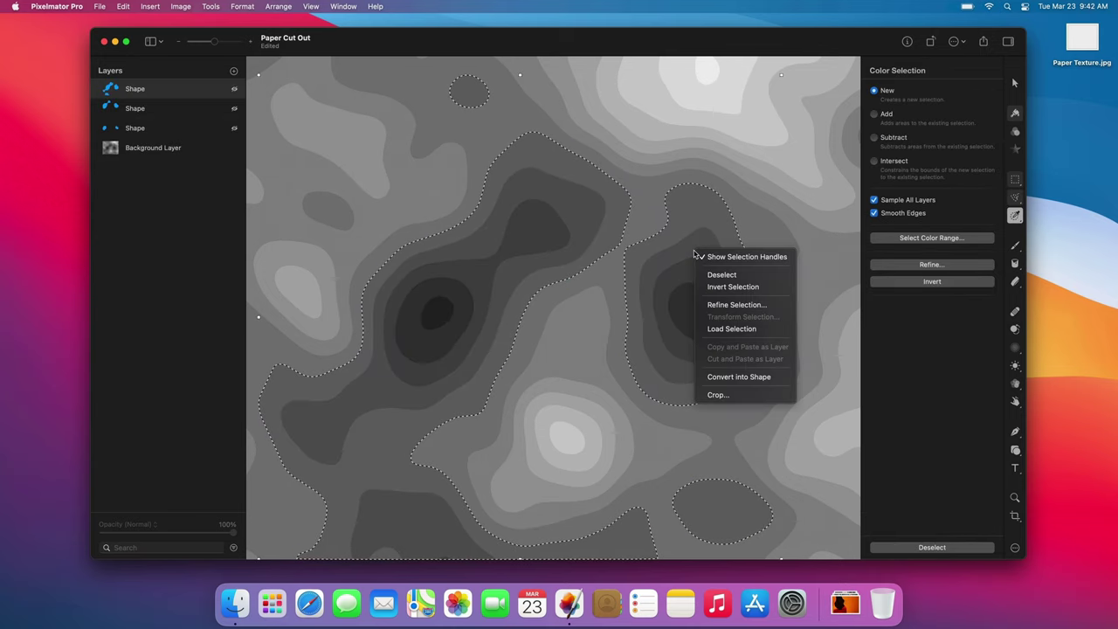
click(709, 376)
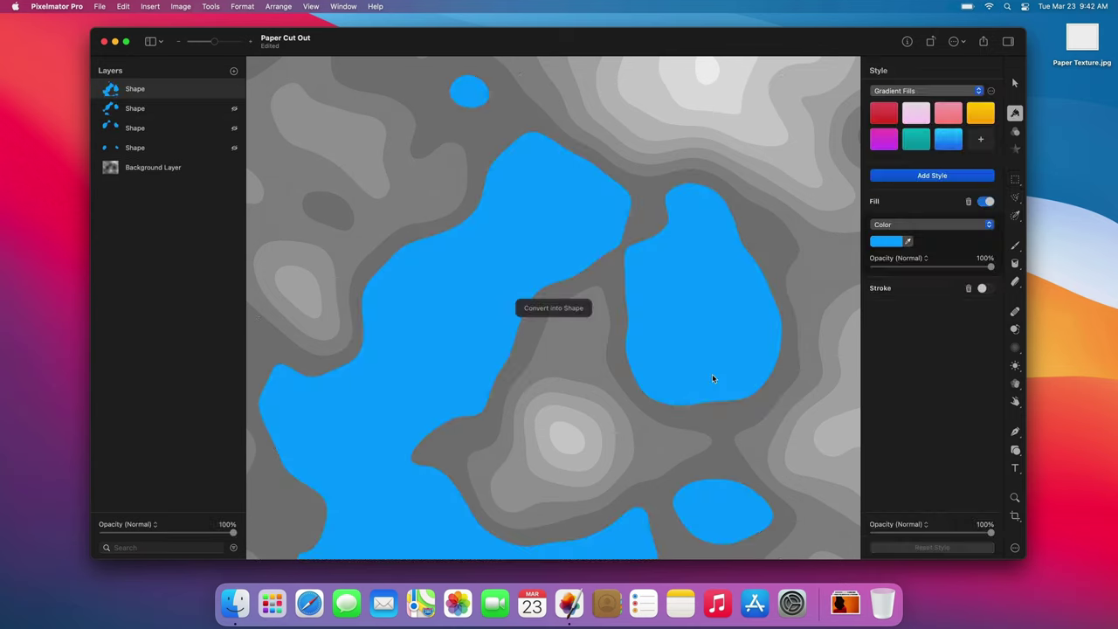
Hide that shape and convert a colour-range selection covering the whole canvas into a final shape layer.
click(234, 89)
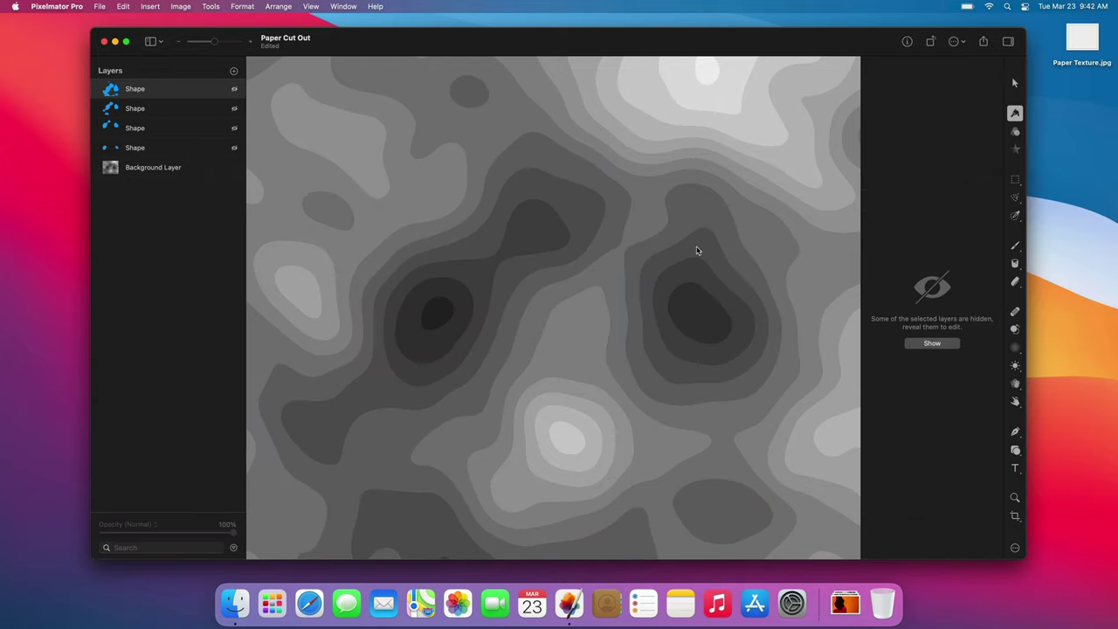
click(1015, 215)
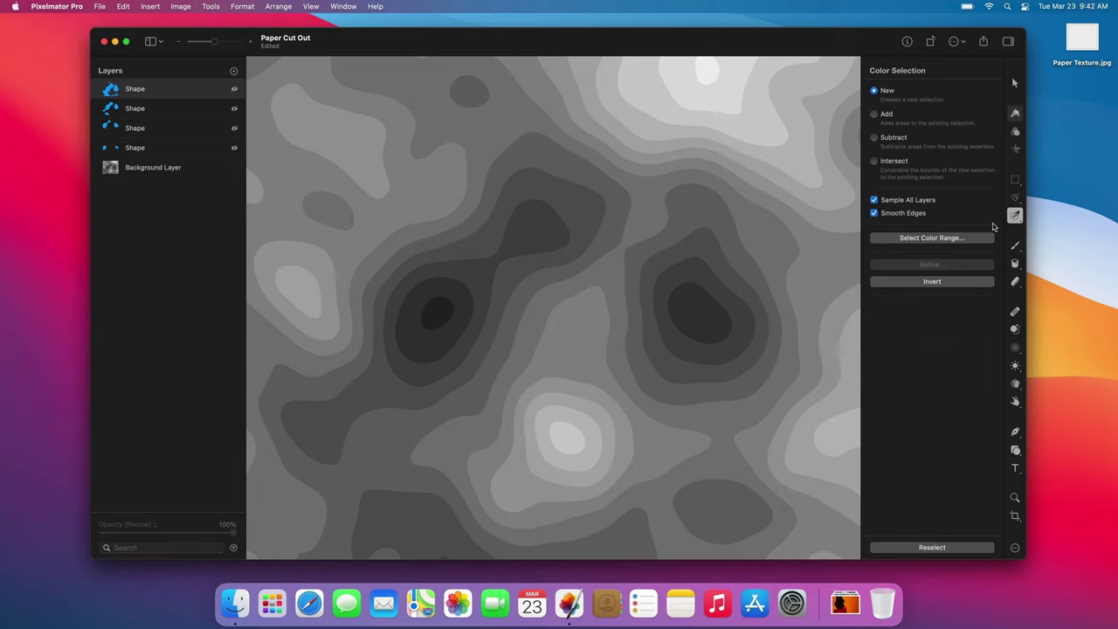
click(954, 237)
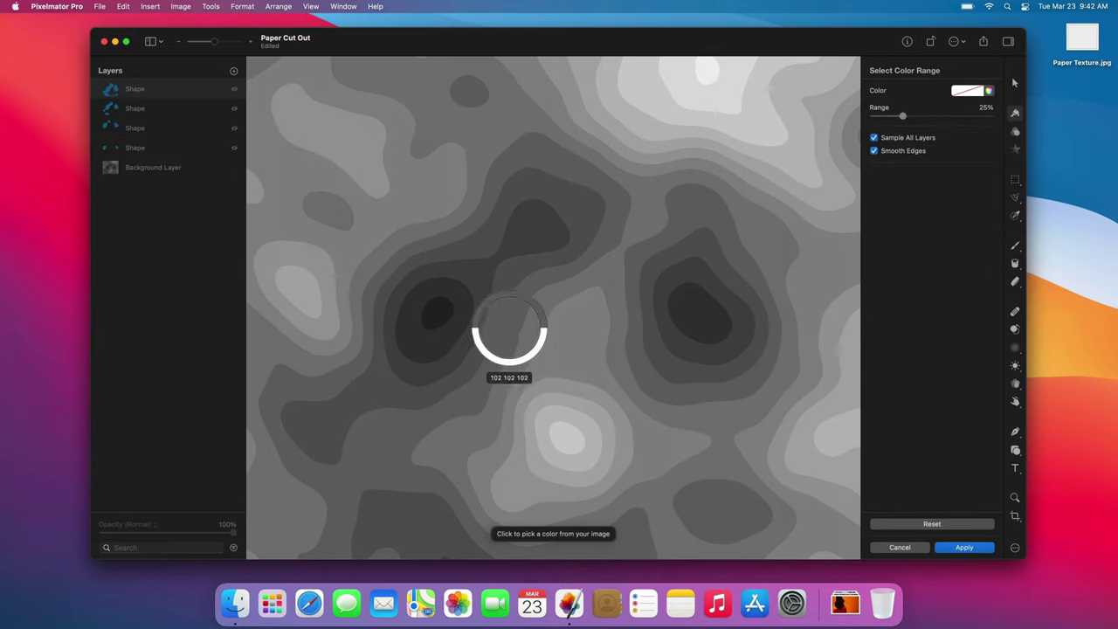
click(439, 321)
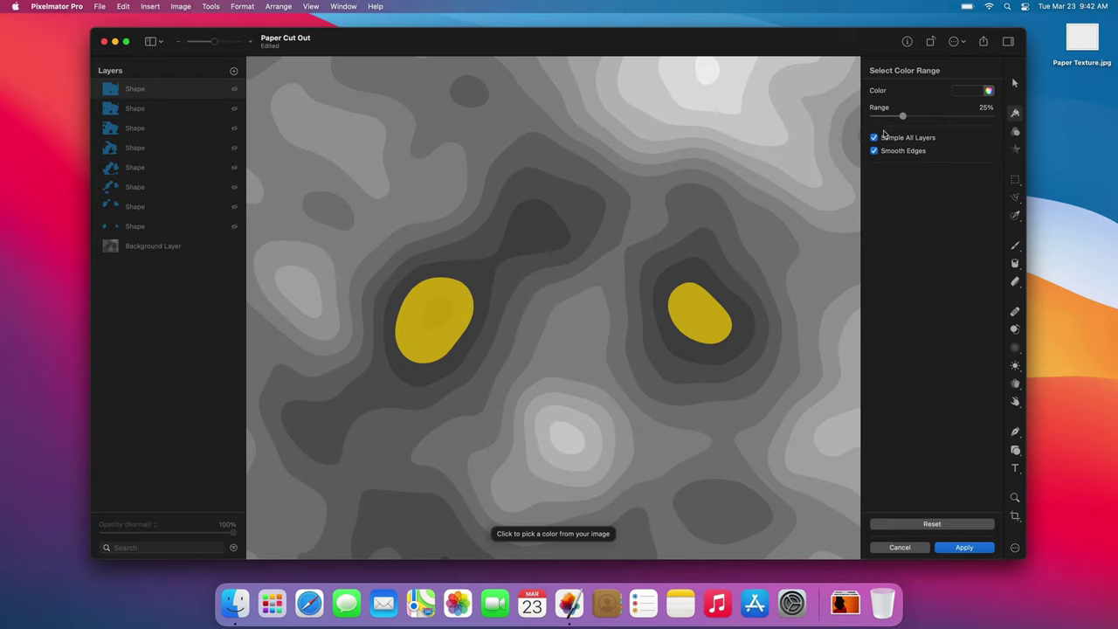
drag(907, 119, 986, 121)
key(Return)
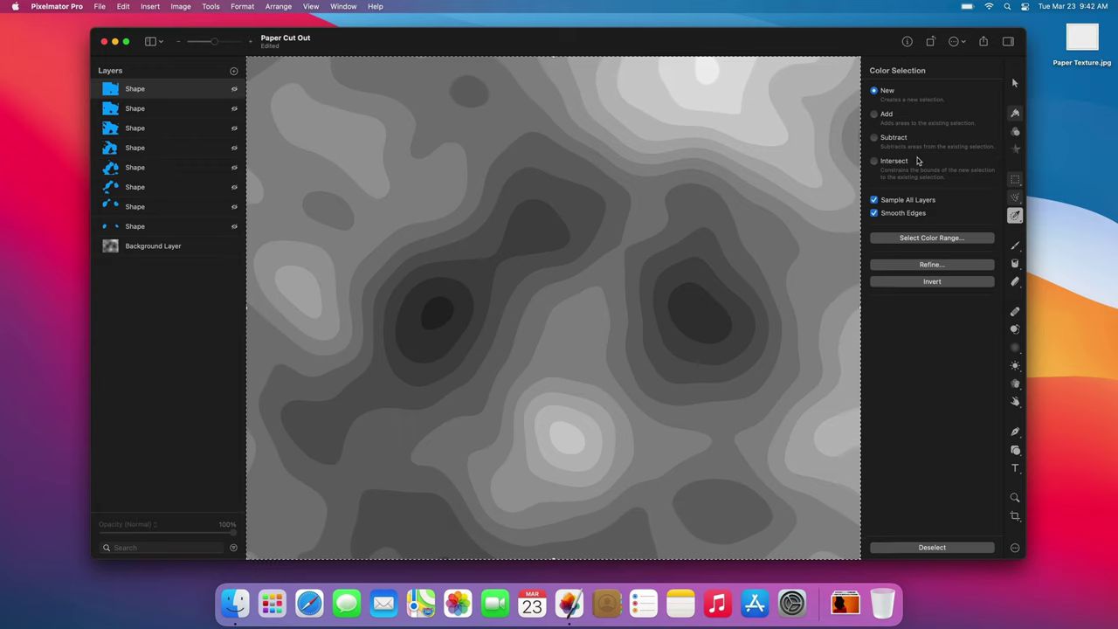
right_click(659, 203)
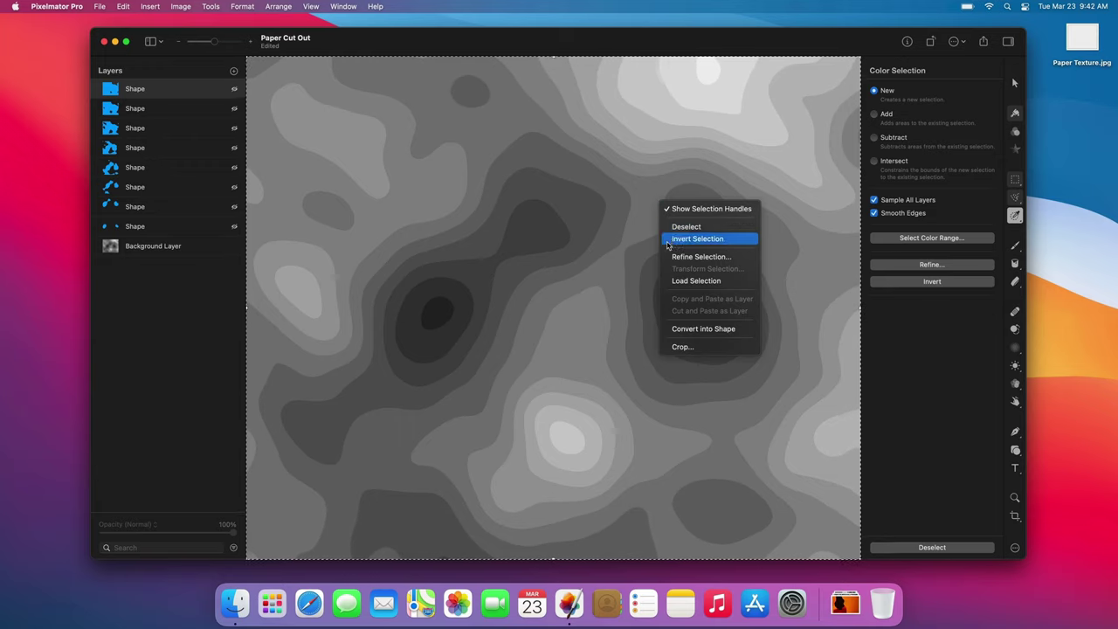
click(670, 329)
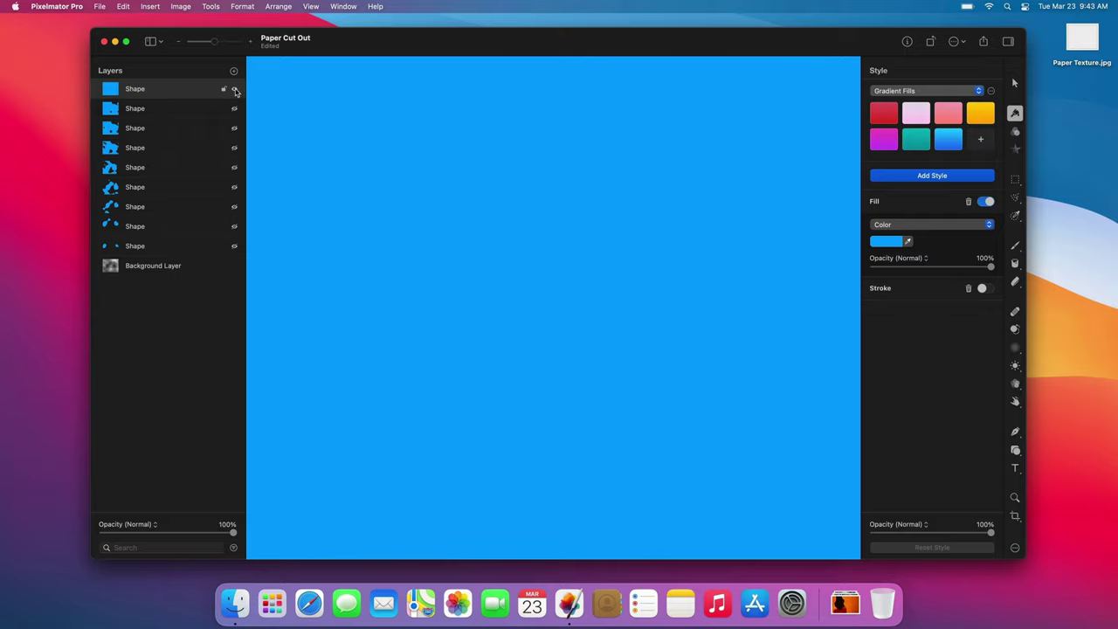
Hide the full-canvas shape and restack the nine shape layers from smallest contours on top to the full square at the bottom.
click(234, 88)
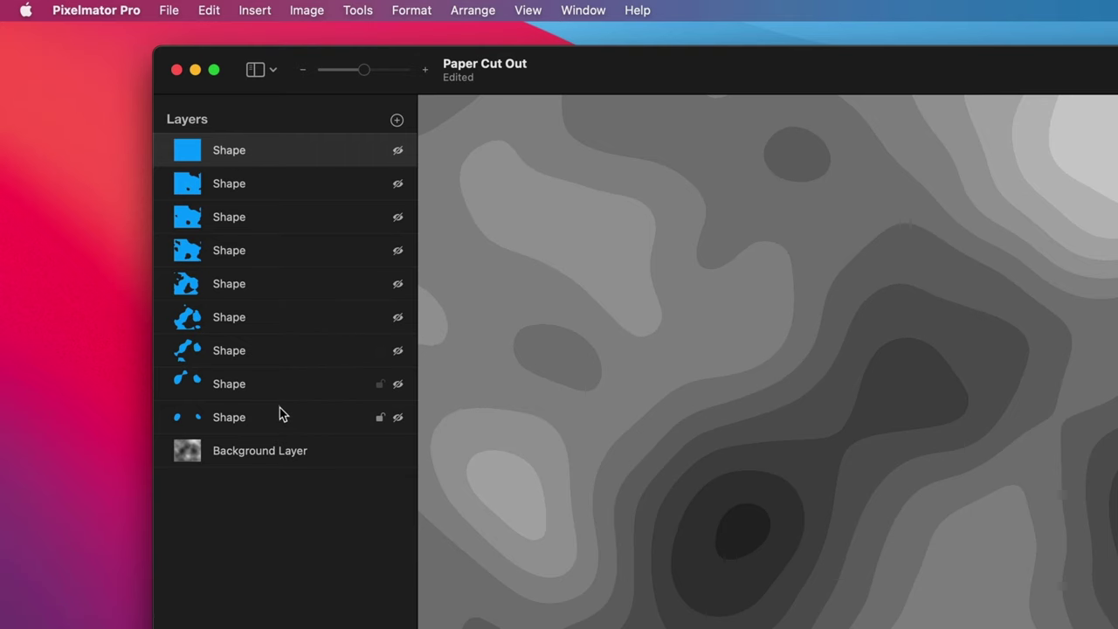
click(277, 416)
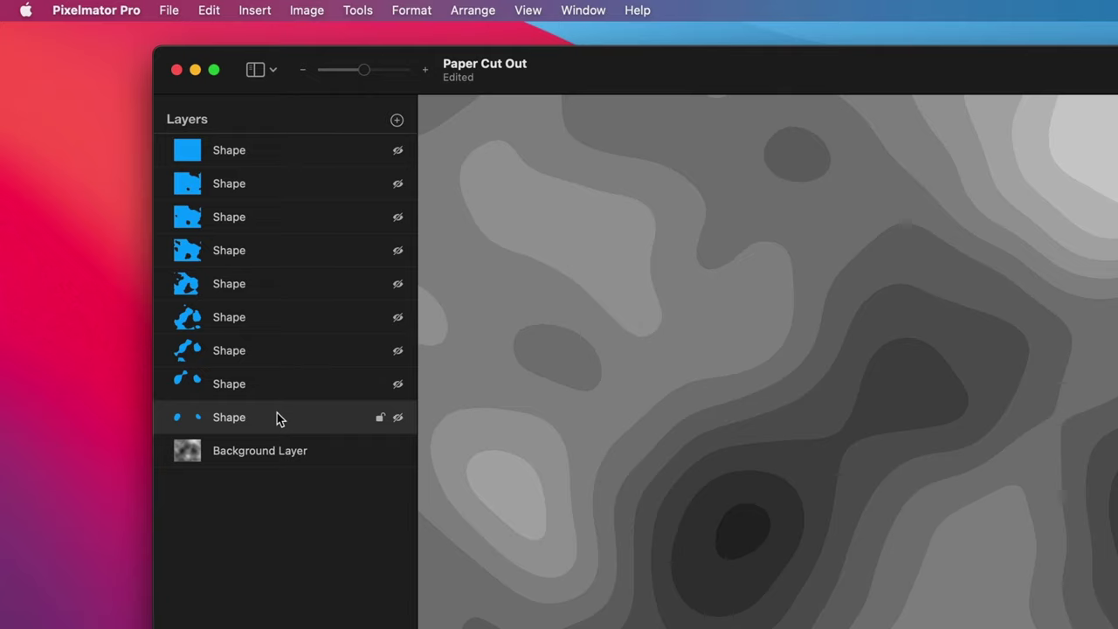
drag(277, 417, 278, 149)
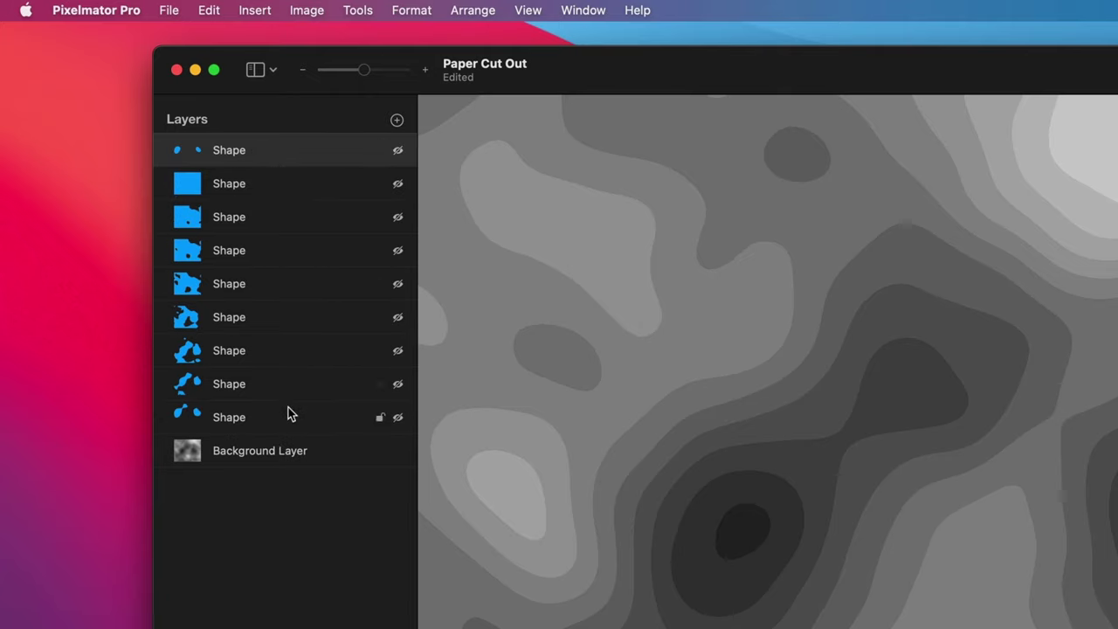
drag(288, 408, 287, 183)
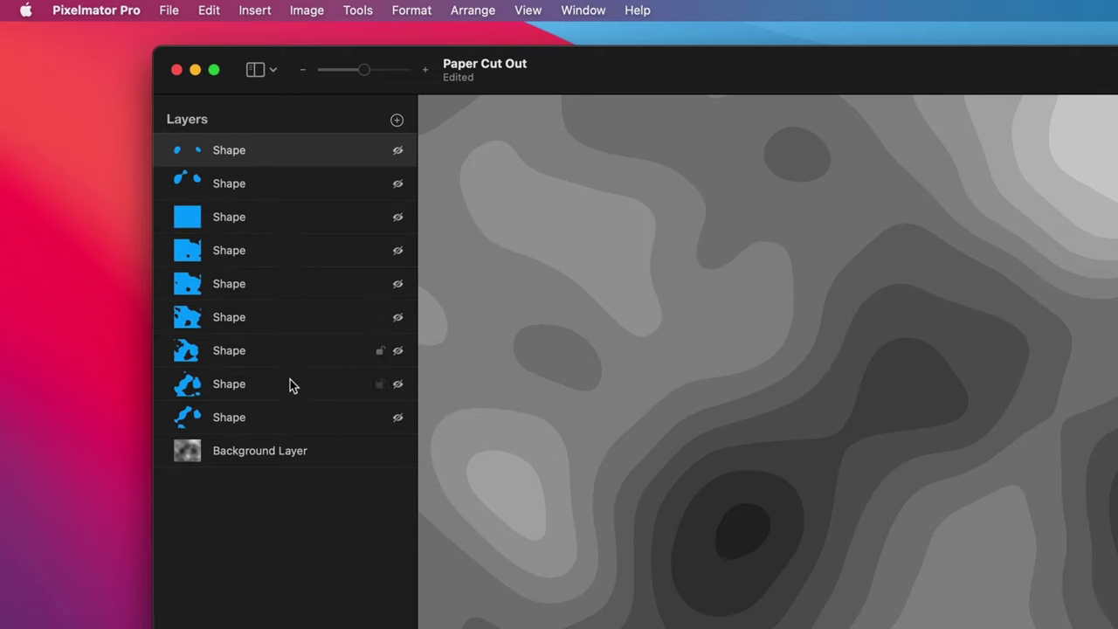
drag(290, 417, 288, 214)
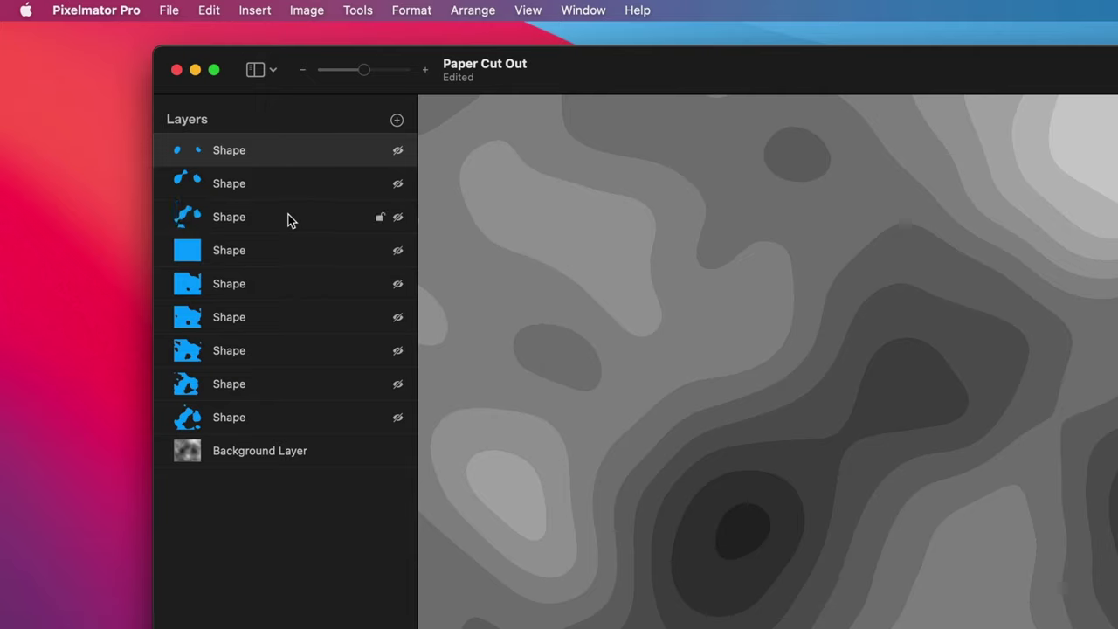
drag(283, 414, 288, 412)
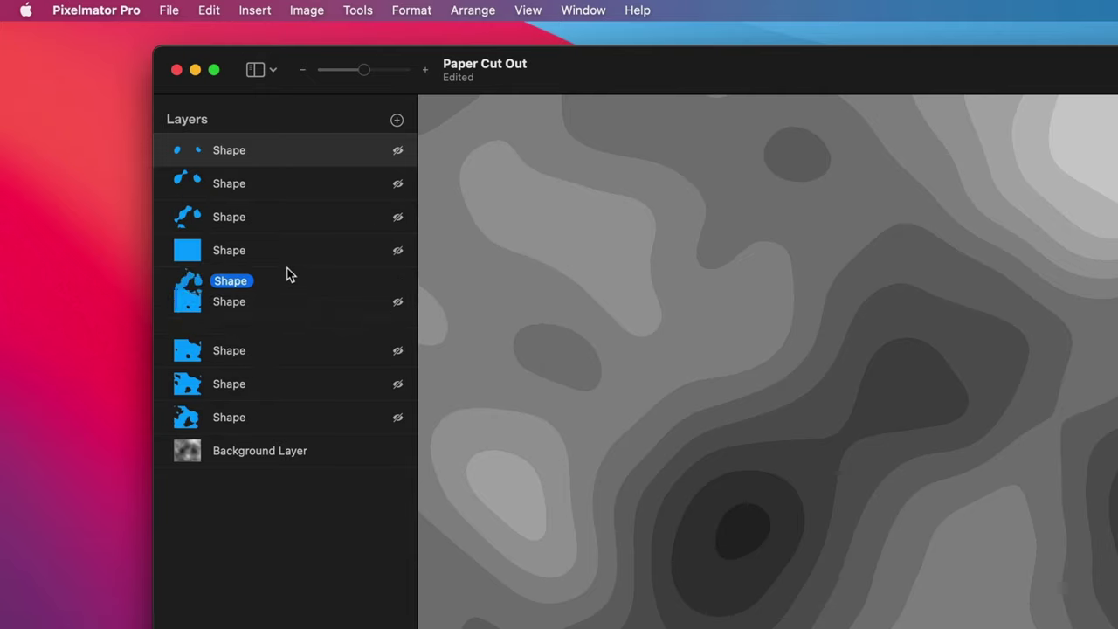
mouse_move(289, 275)
mouse_down()
mouse_move(287, 249)
mouse_move(287, 427)
mouse_move(290, 288)
mouse_up()
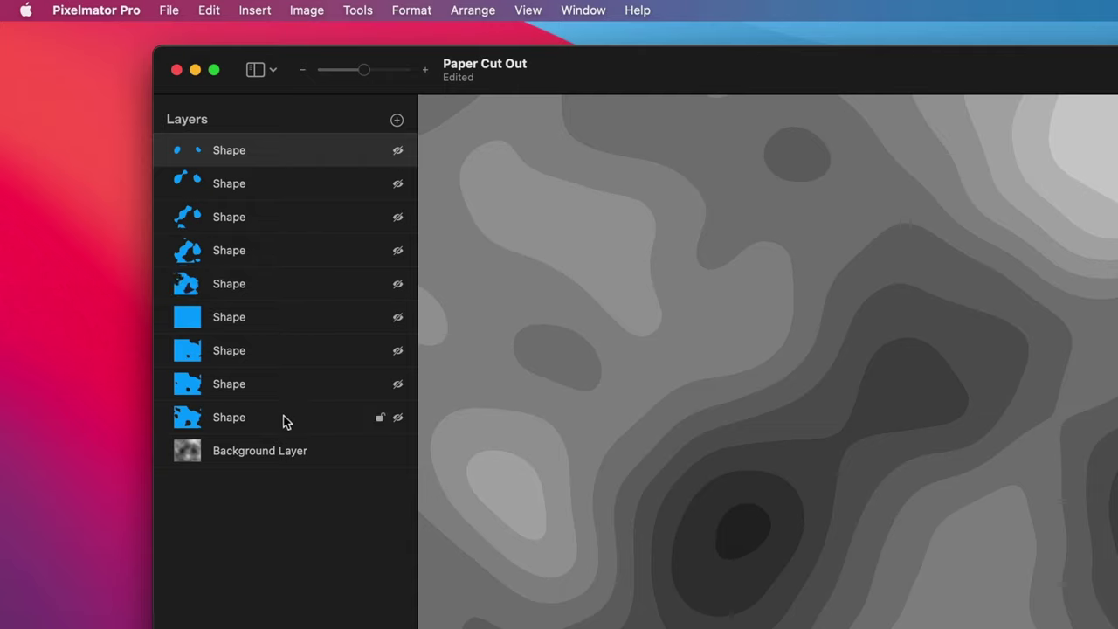
drag(284, 421, 282, 317)
drag(275, 418, 277, 343)
drag(270, 423, 272, 387)
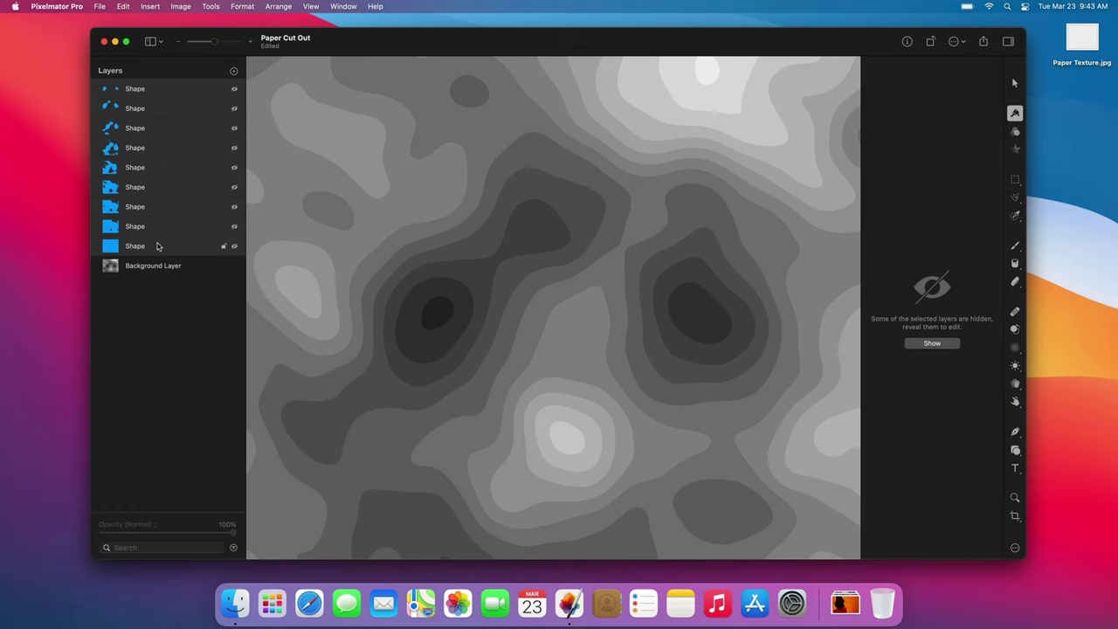
Show all the hidden shape layers and delete their stroke.
right_click(267, 419)
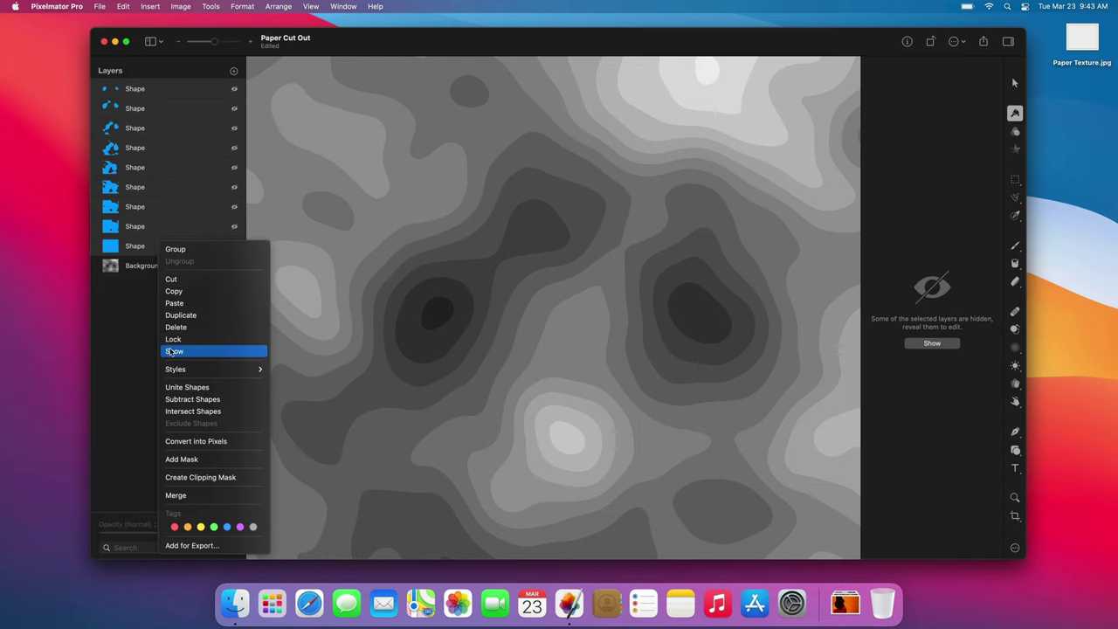
click(172, 351)
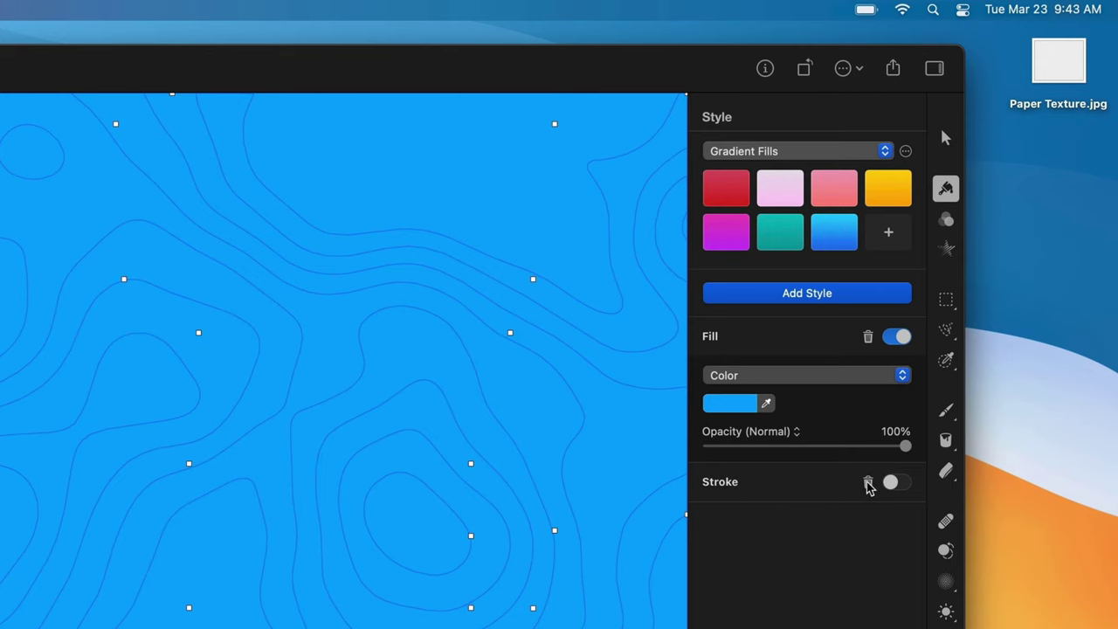
click(868, 483)
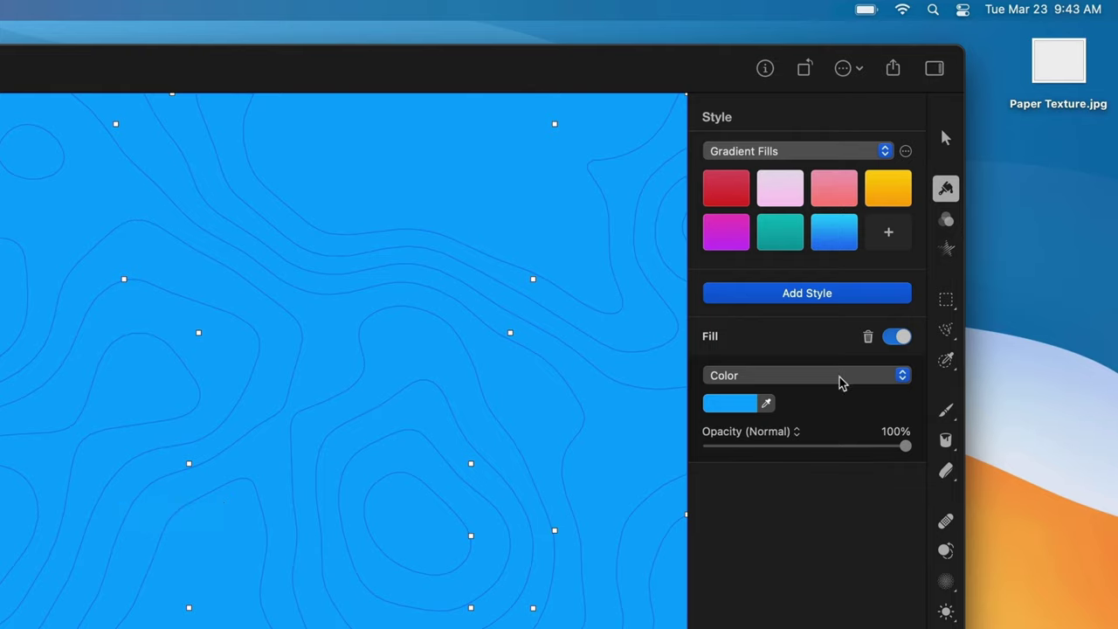
Add a Drop Shadow and an Inner Shadow style to the contour shapes.
click(821, 295)
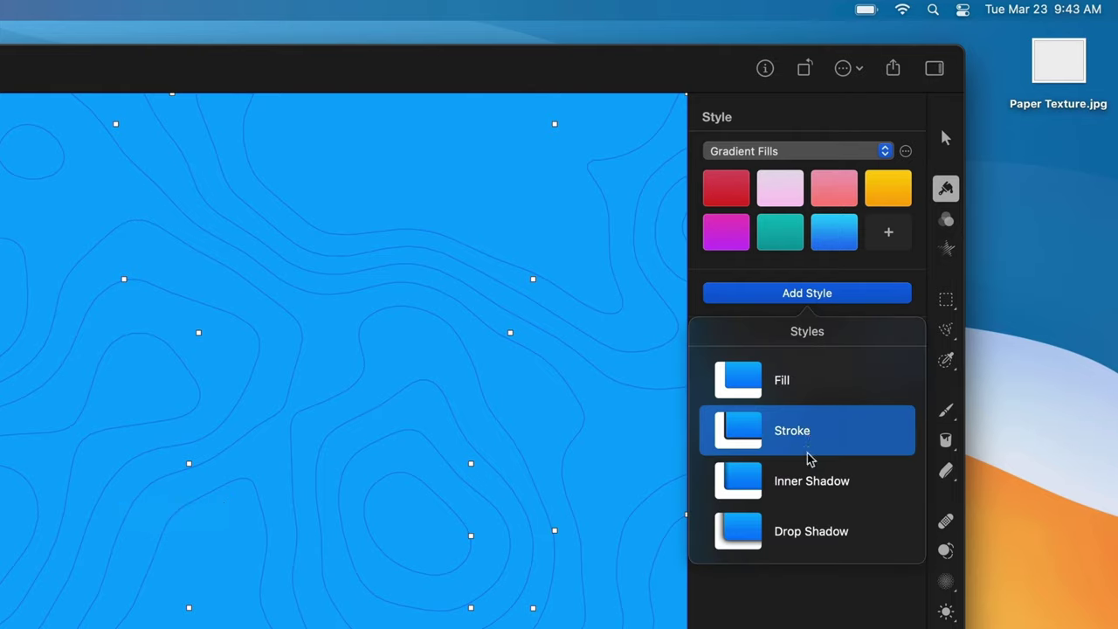
click(799, 527)
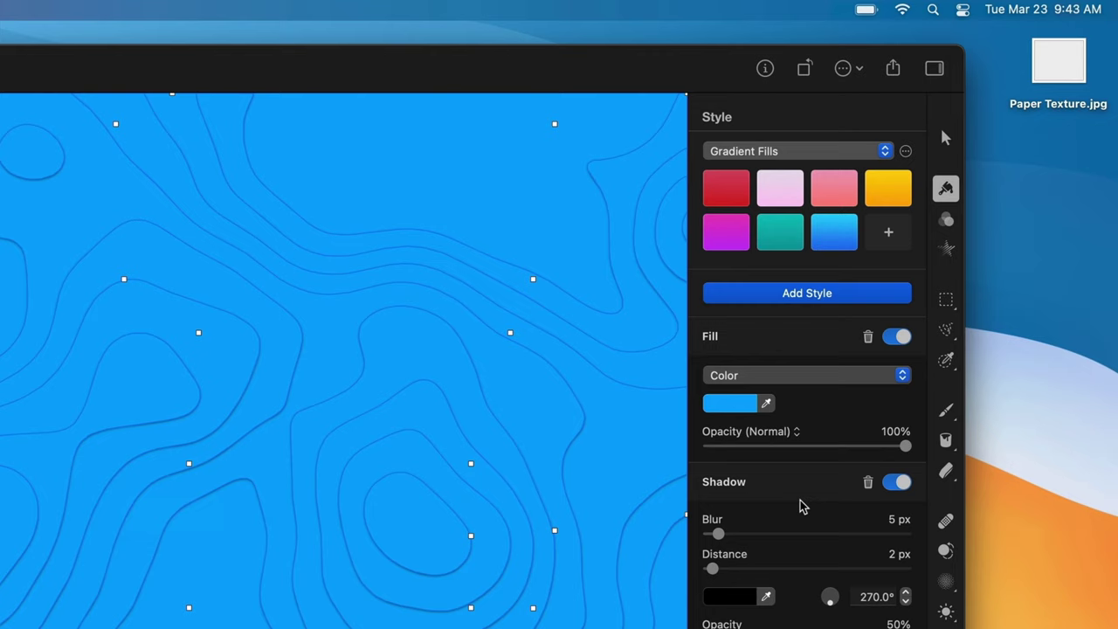
click(812, 299)
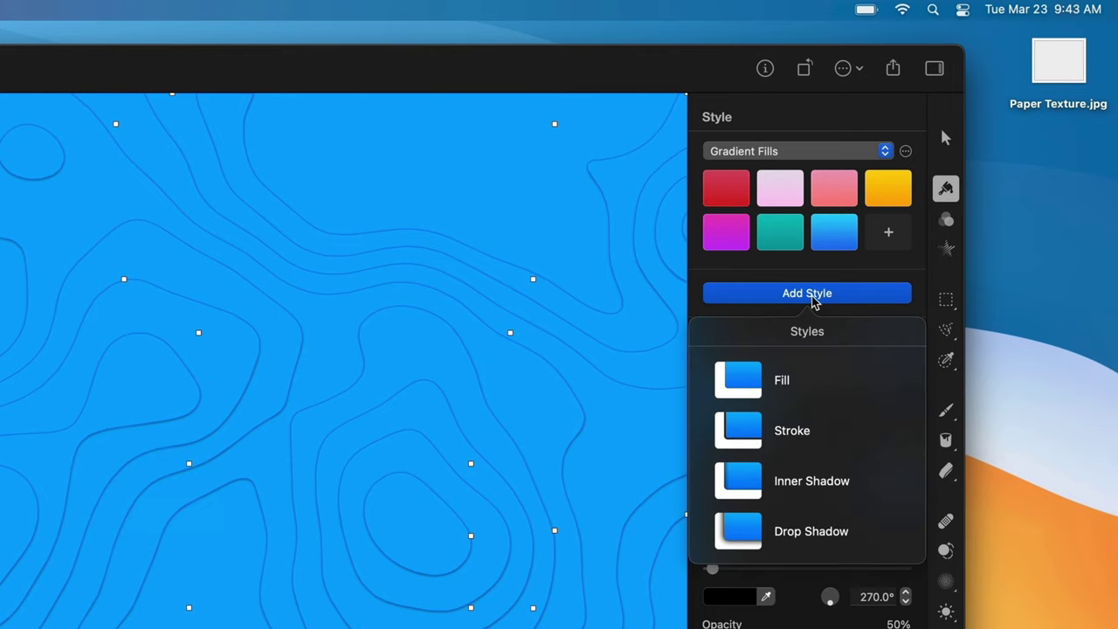
click(795, 477)
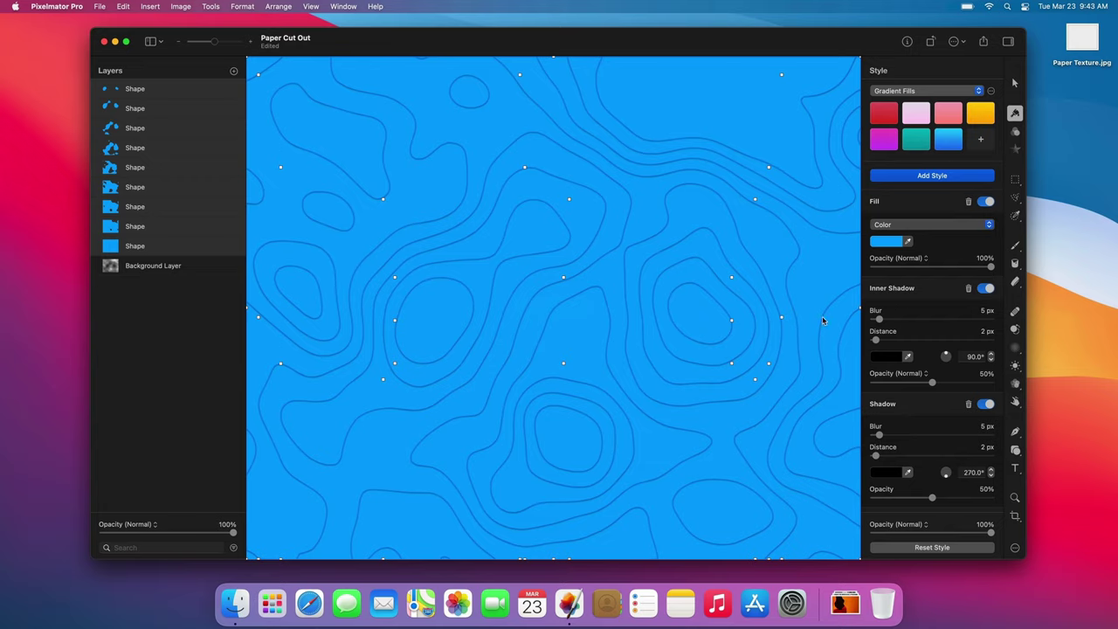
Turn off the shape outlines and switch the contour fill to a gradient.
right_click(680, 280)
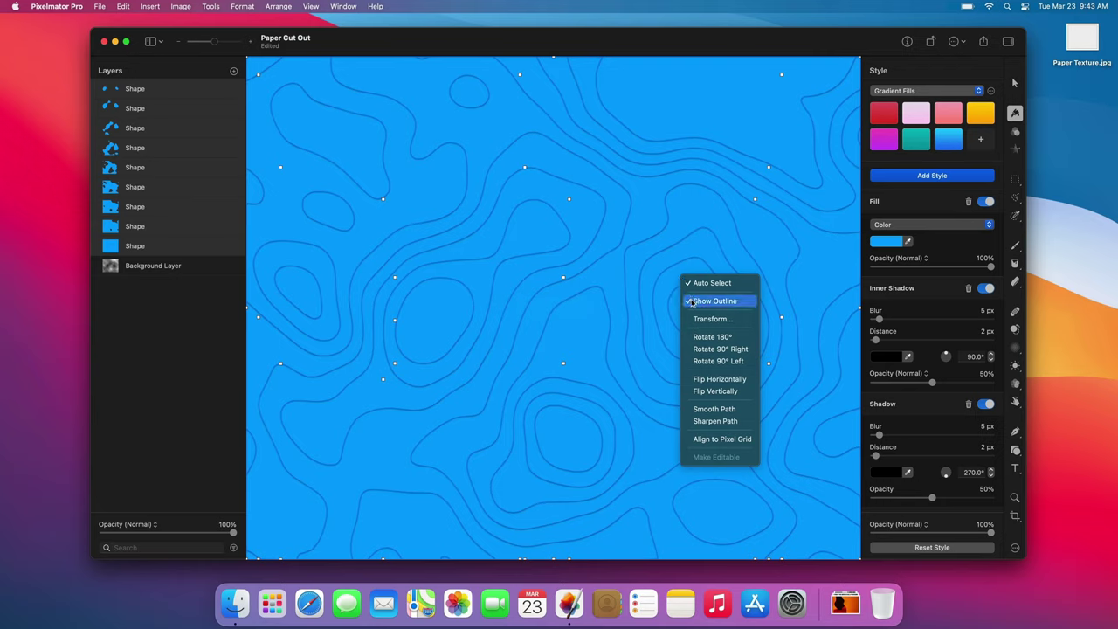
click(692, 301)
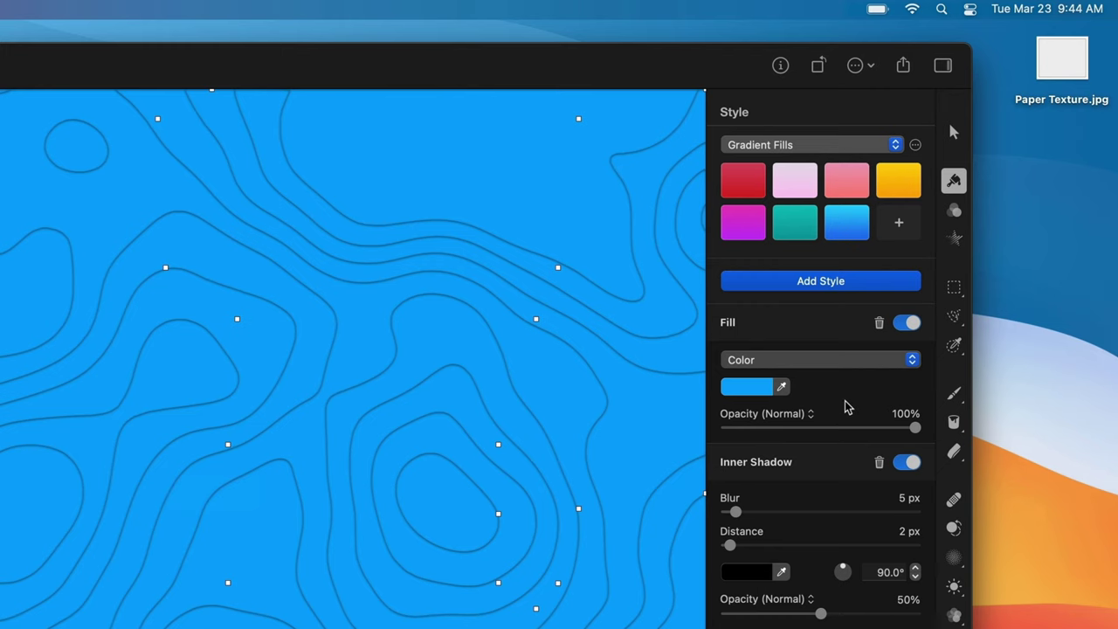
click(911, 361)
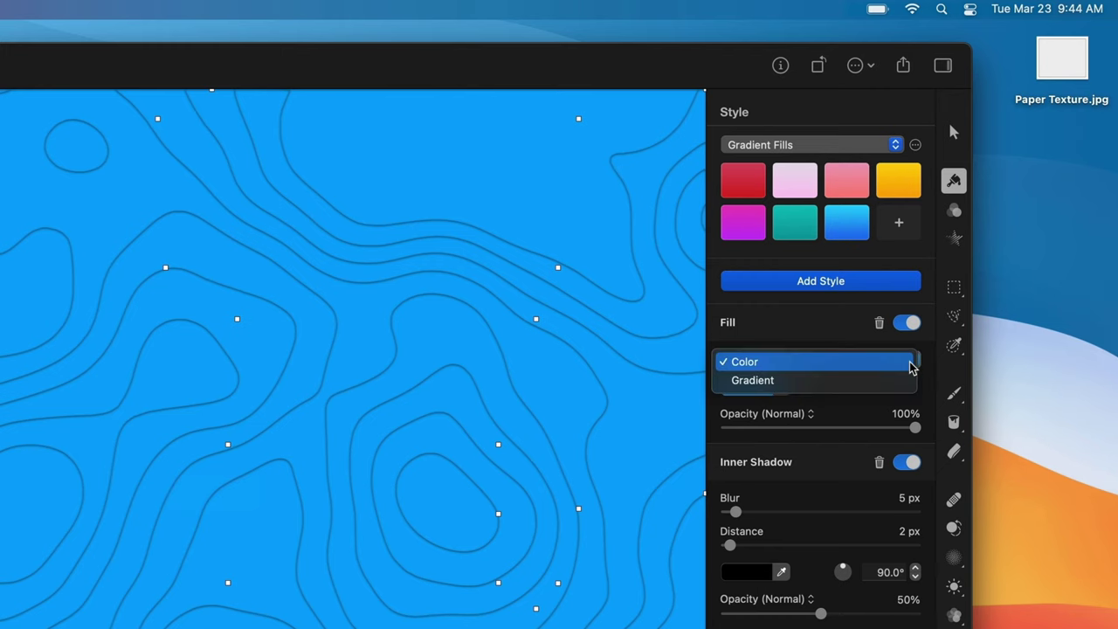
click(903, 381)
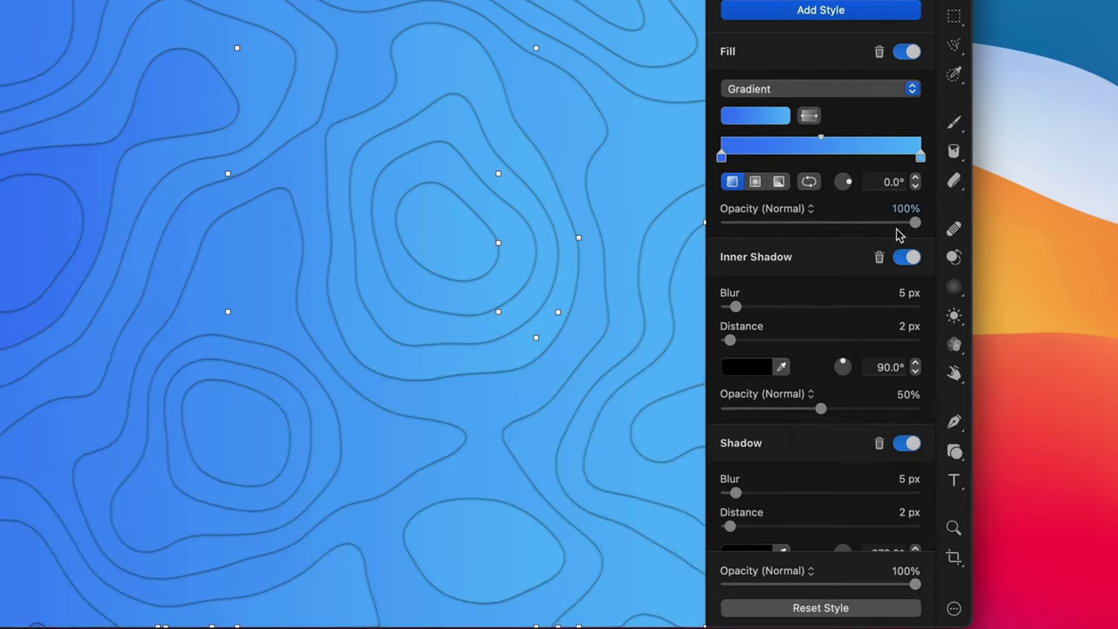
Set the inner shadow to 8 px blur, 3 px distance, 130° angle and 70% opacity.
click(899, 565)
text(8)
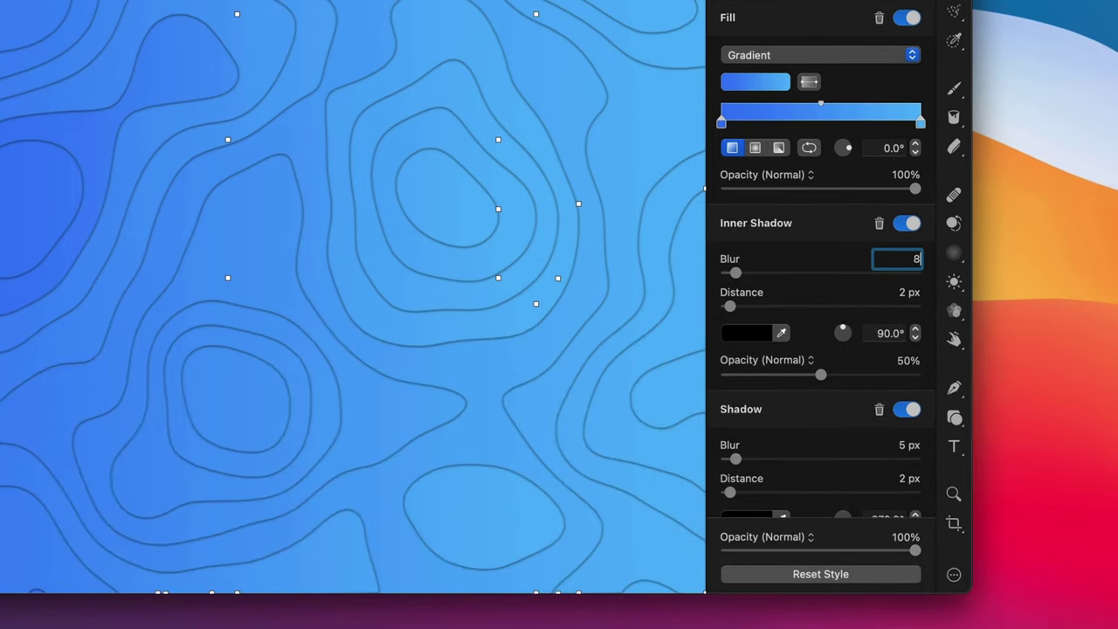
key(Return)
click(902, 291)
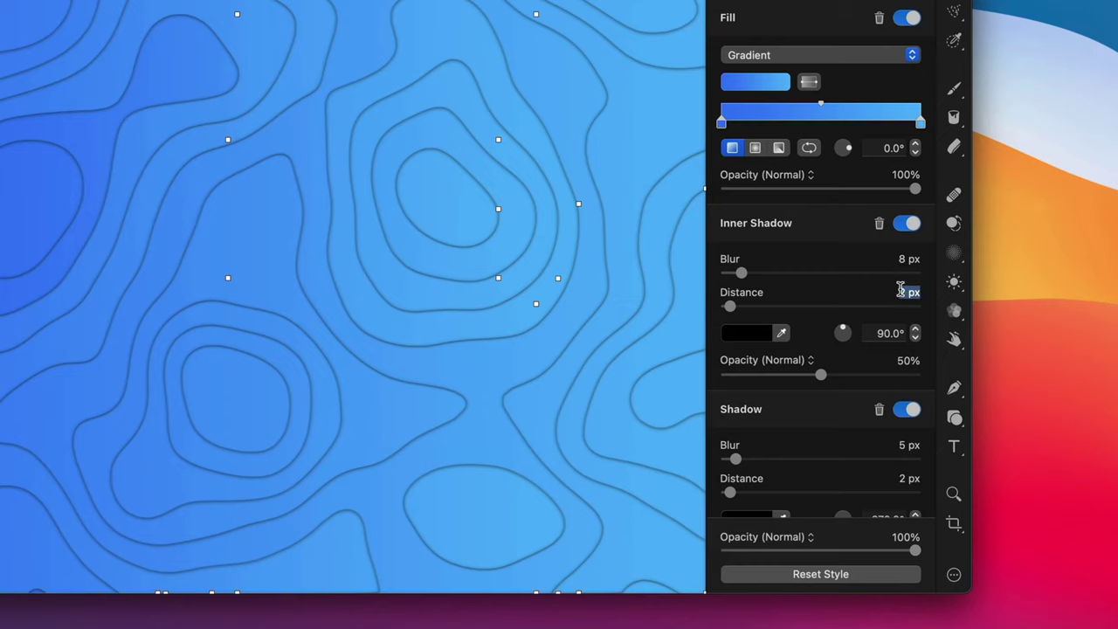
text(3)
key(Return)
click(890, 332)
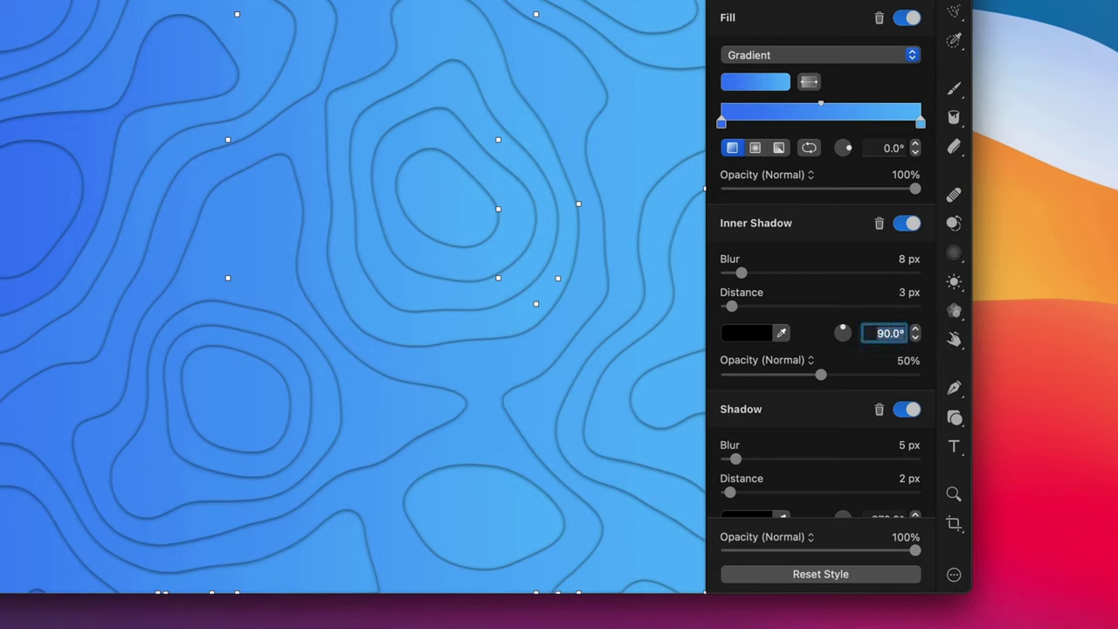
text(130)
key(Return)
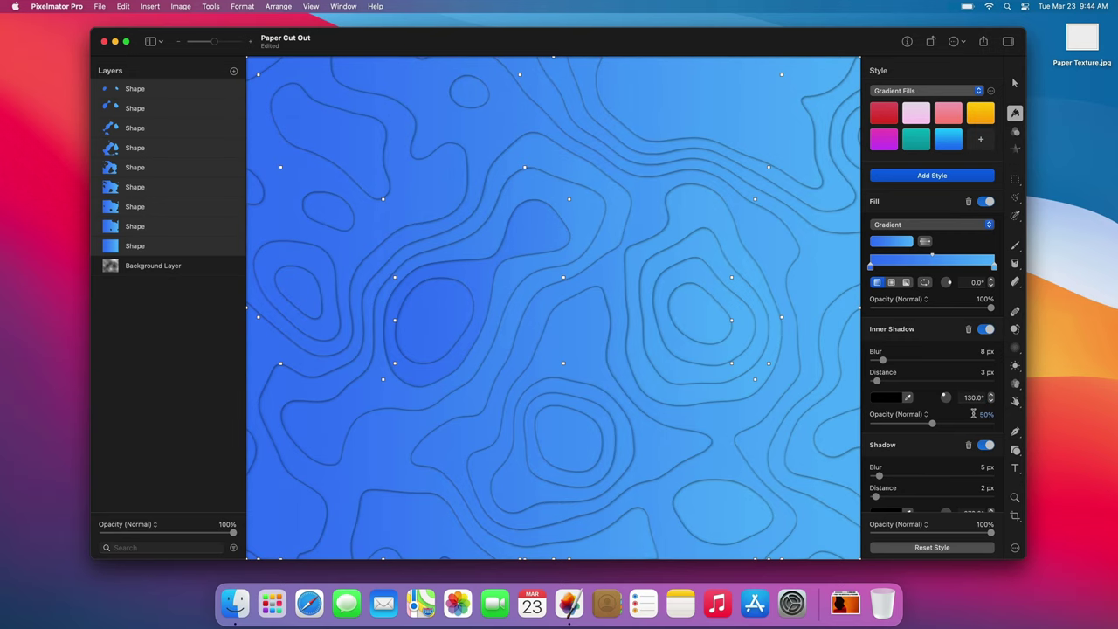
click(978, 414)
Confirm the 70% inner shadow opacity and give the drop shadow a 3 px blur.
text(70)
key(Return)
scroll(932, 349, down, 2)
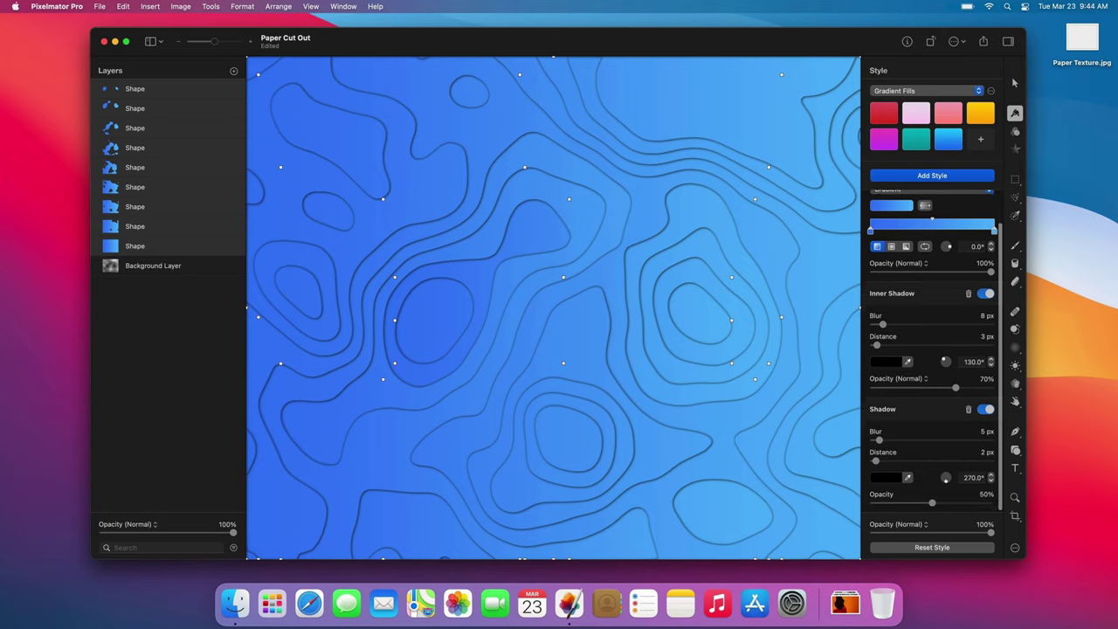
click(982, 431)
text(3)
key(Return)
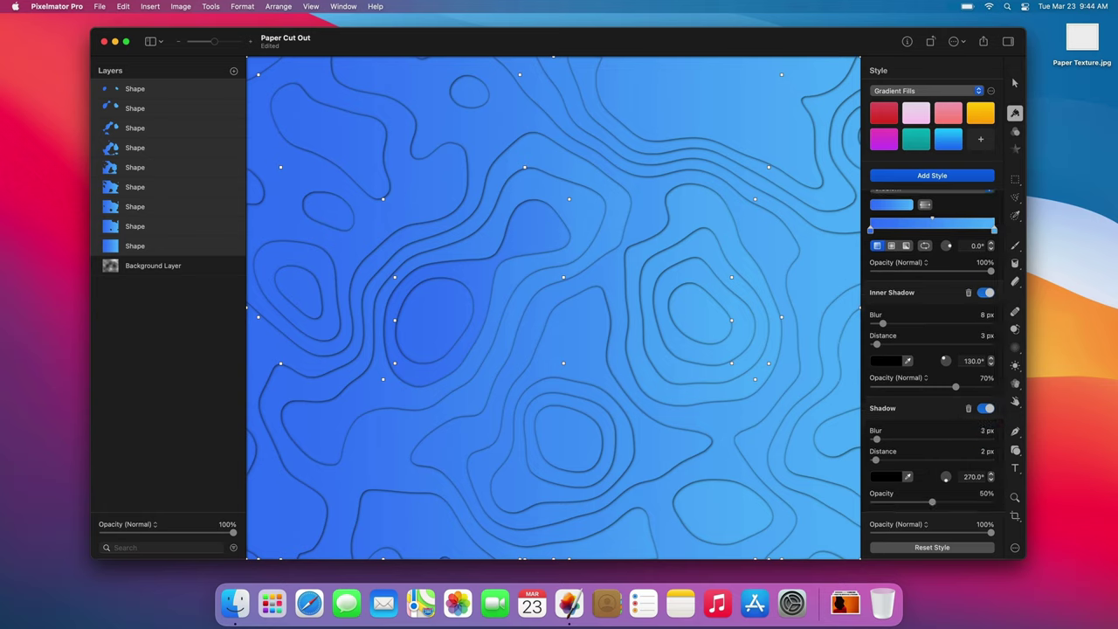
Make the drop shadow white with a 320° angle and 35% opacity.
click(899, 477)
click(845, 422)
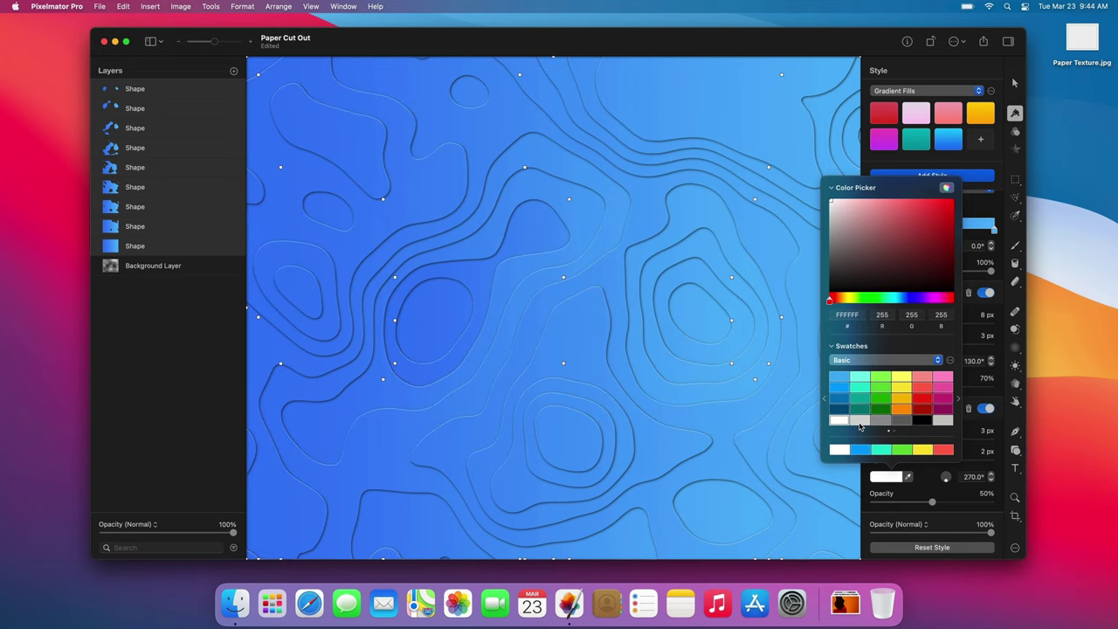
double_click(960, 476)
text(320)
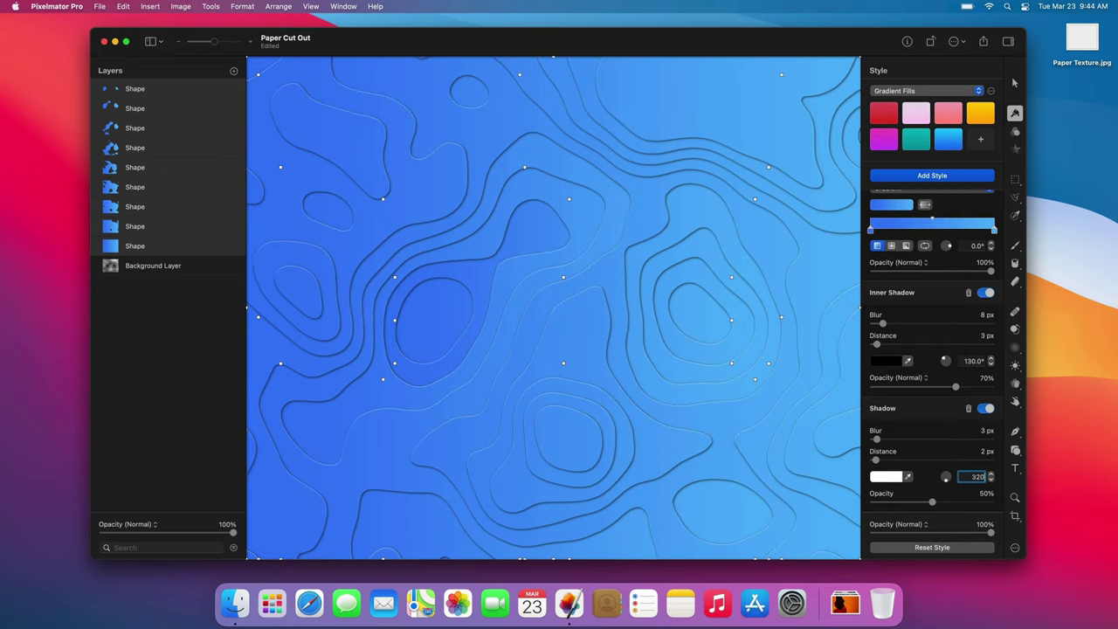
key(Return)
double_click(982, 493)
text(35)
key(Return)
scroll(932, 349, up, 3)
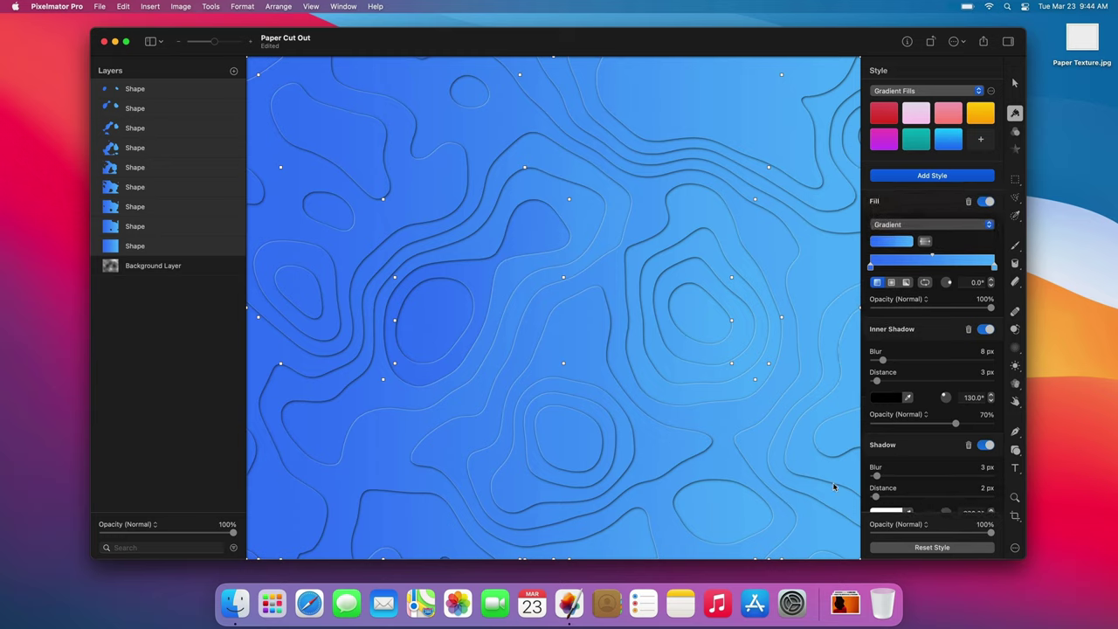
Give the bottom contour shape a grey-blue gradient from the Paper Cut Out preset set.
click(201, 249)
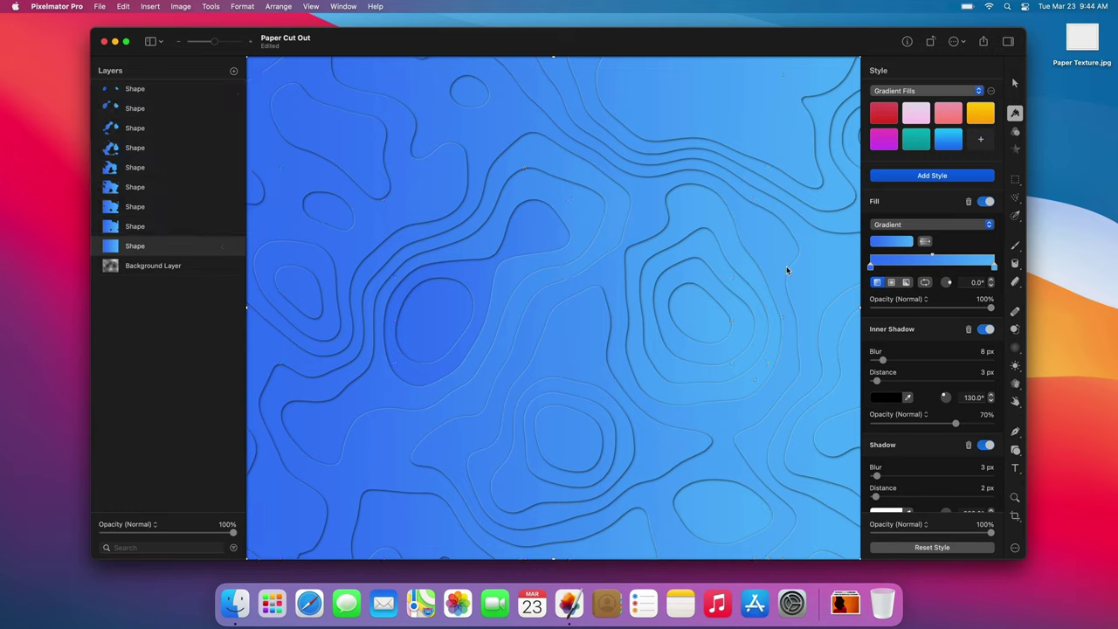
click(906, 242)
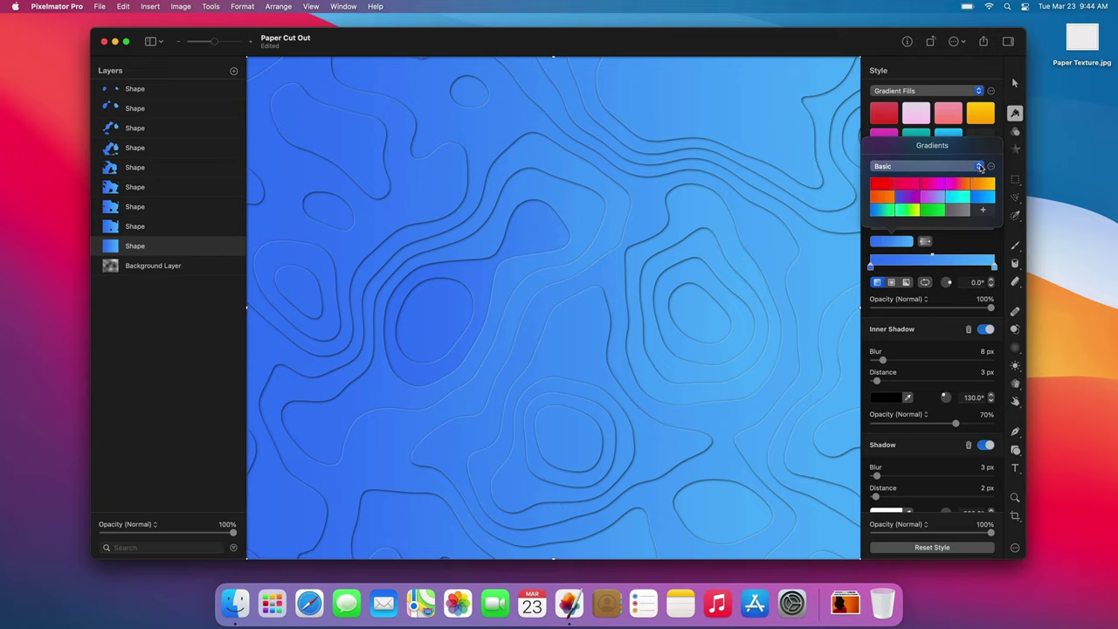
click(980, 167)
click(954, 239)
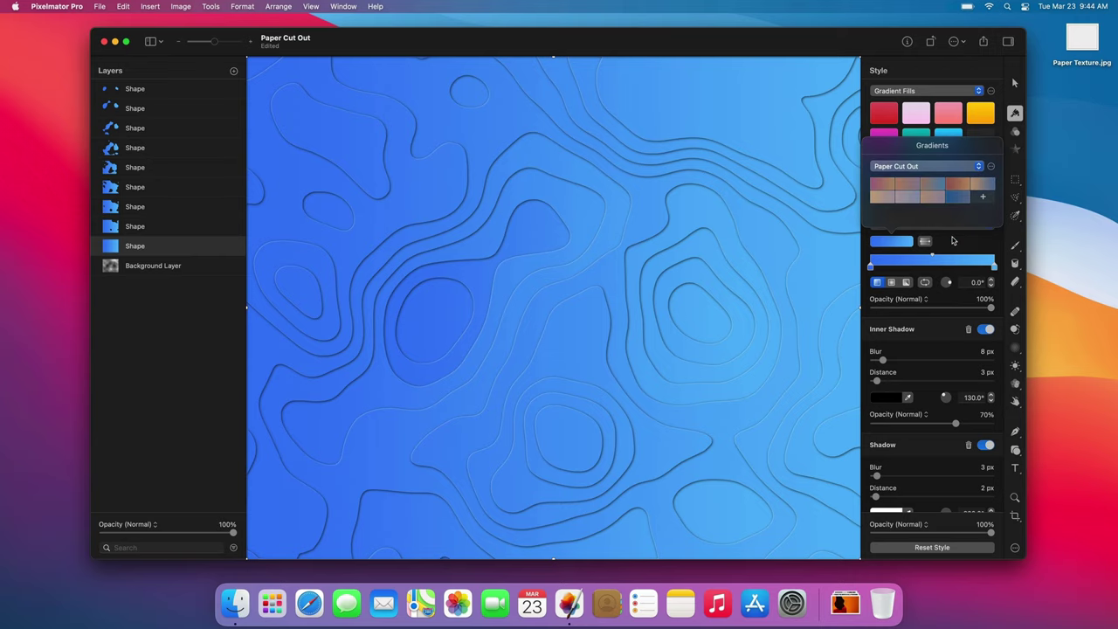
click(957, 196)
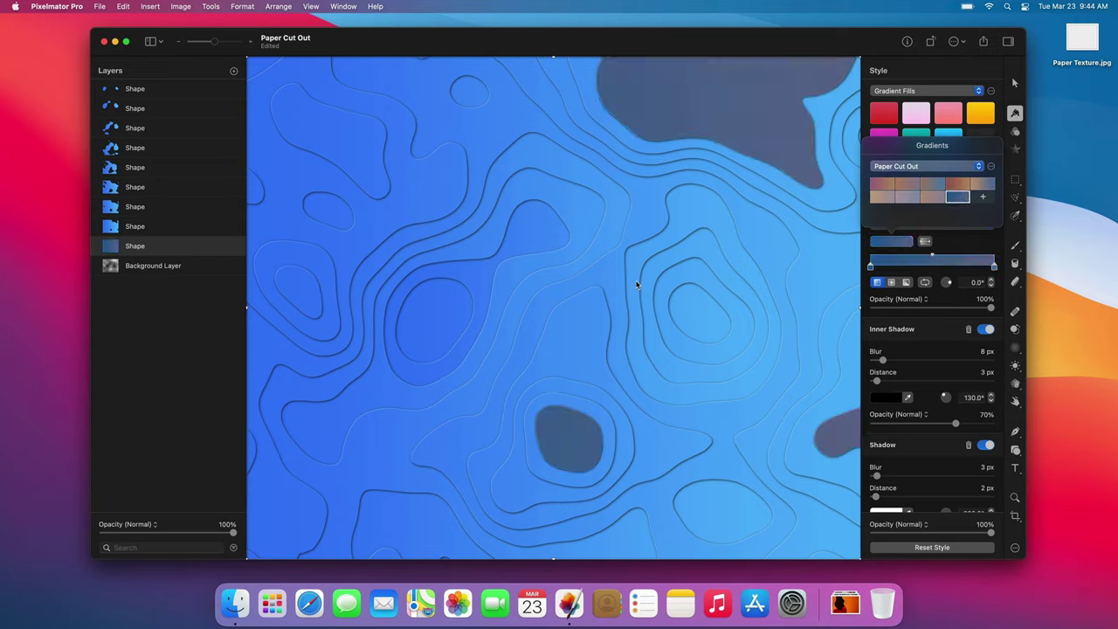
Apply a brown-grey and another Paper Cut Out gradient to the next two contour shapes up.
click(191, 227)
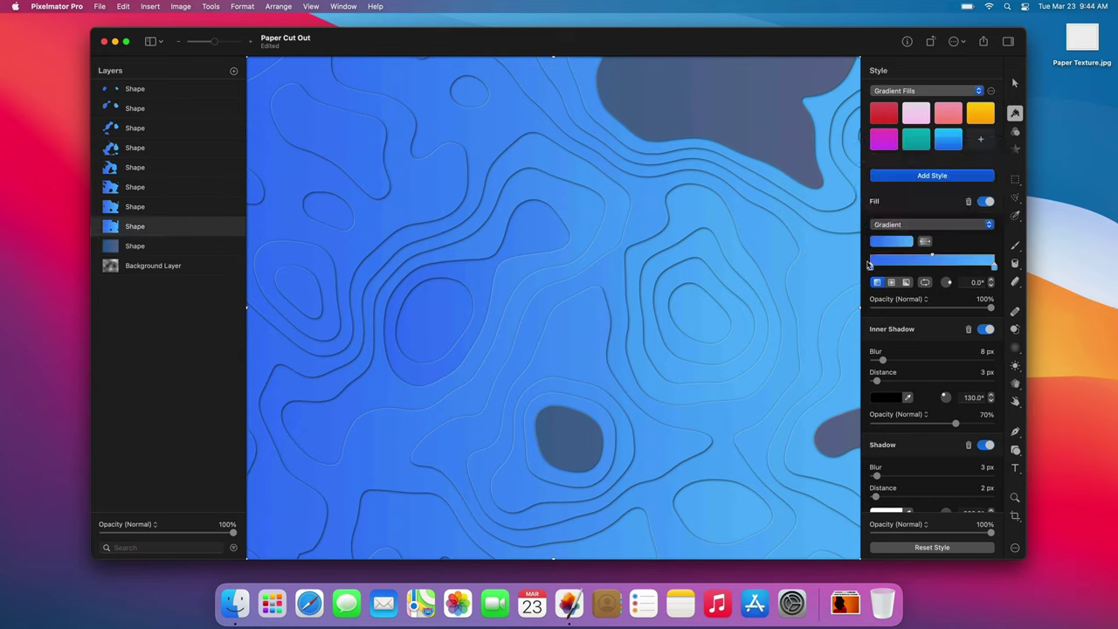
click(907, 245)
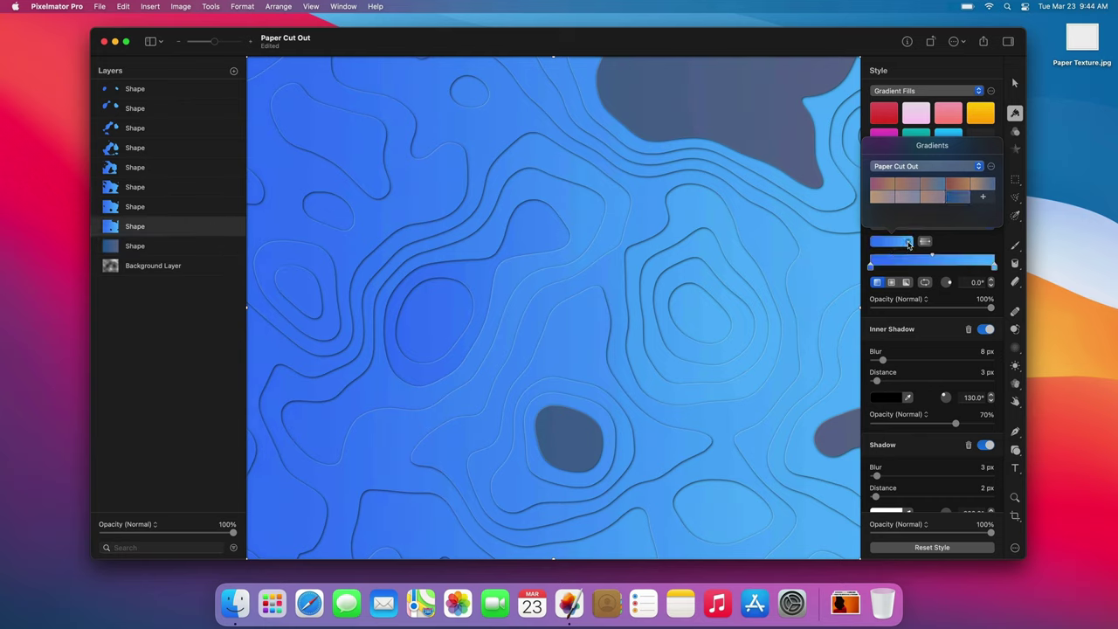
click(931, 199)
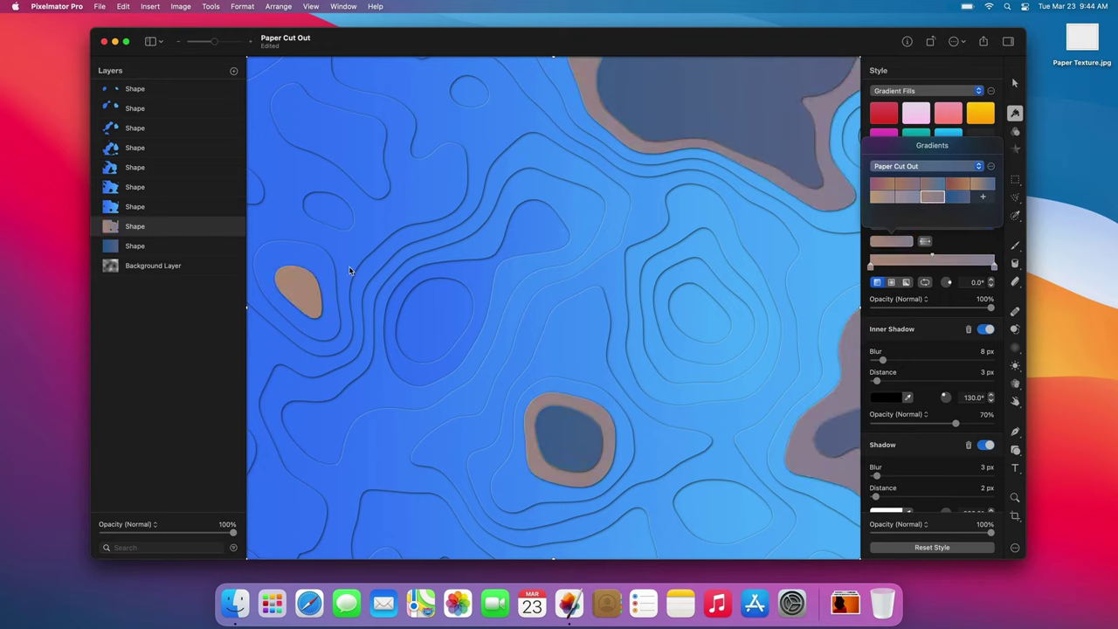
click(201, 209)
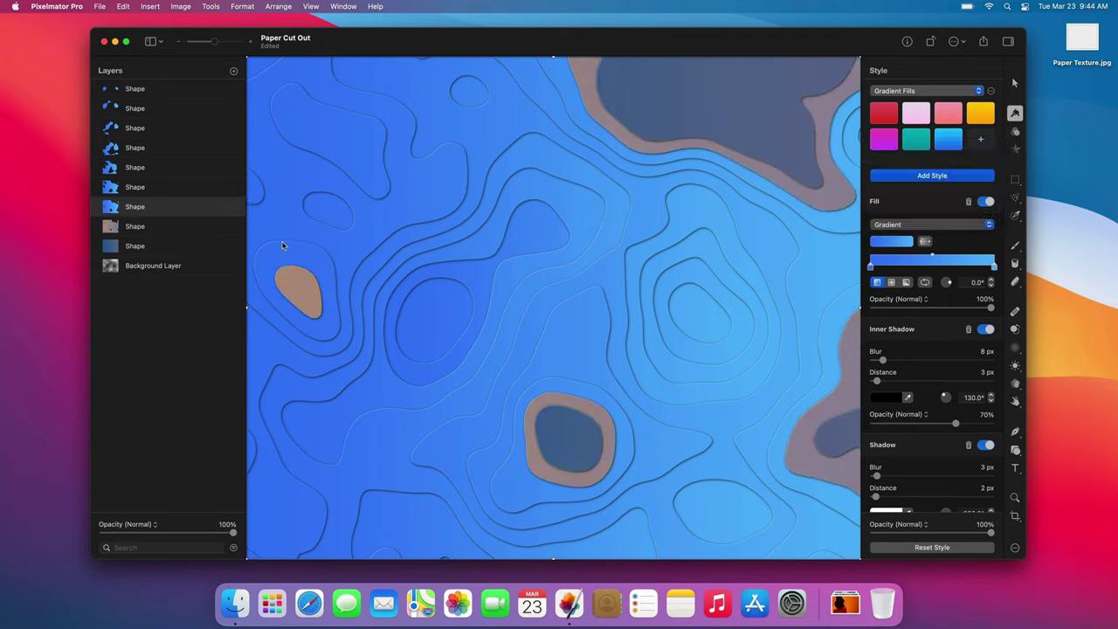
click(907, 243)
click(911, 204)
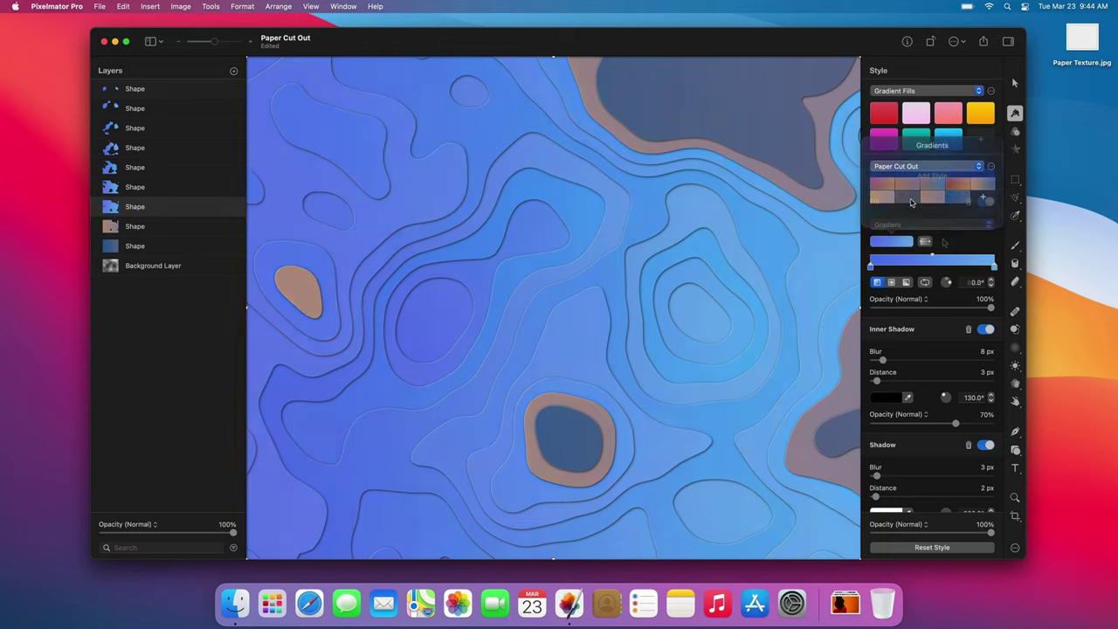
click(943, 242)
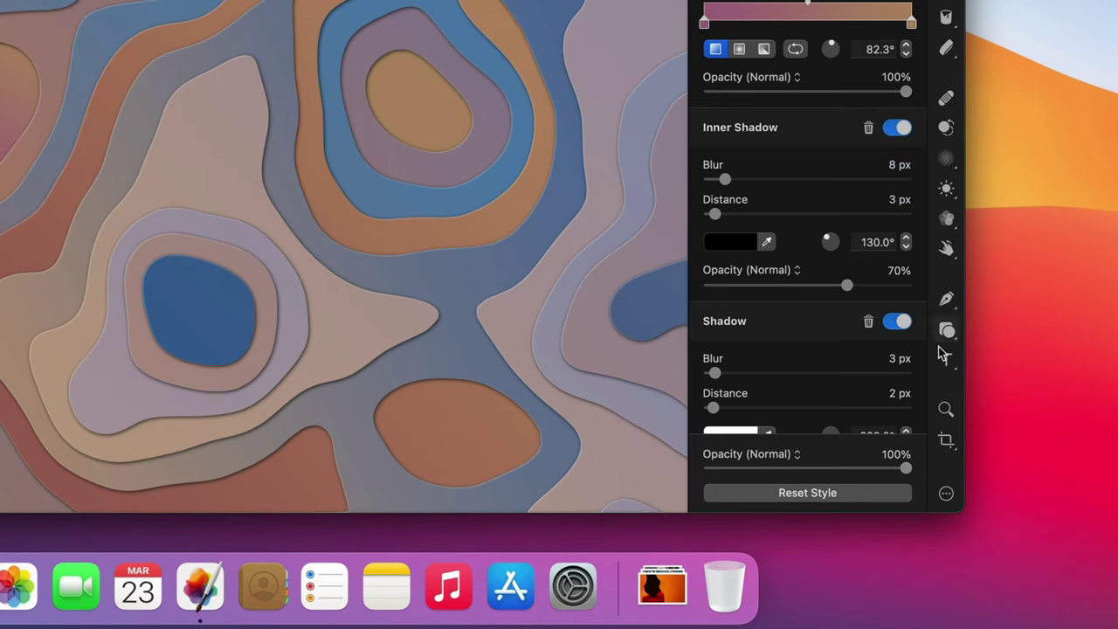
Add a text layer reading NOW, positioned near the canvas centre.
click(941, 351)
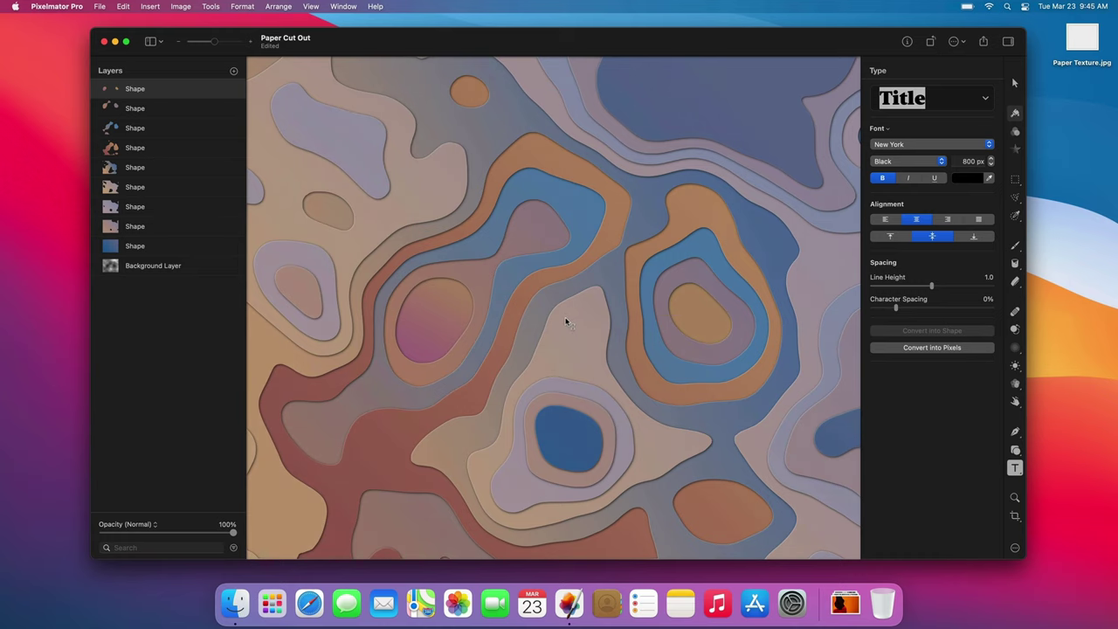
click(567, 319)
drag(567, 320, 550, 313)
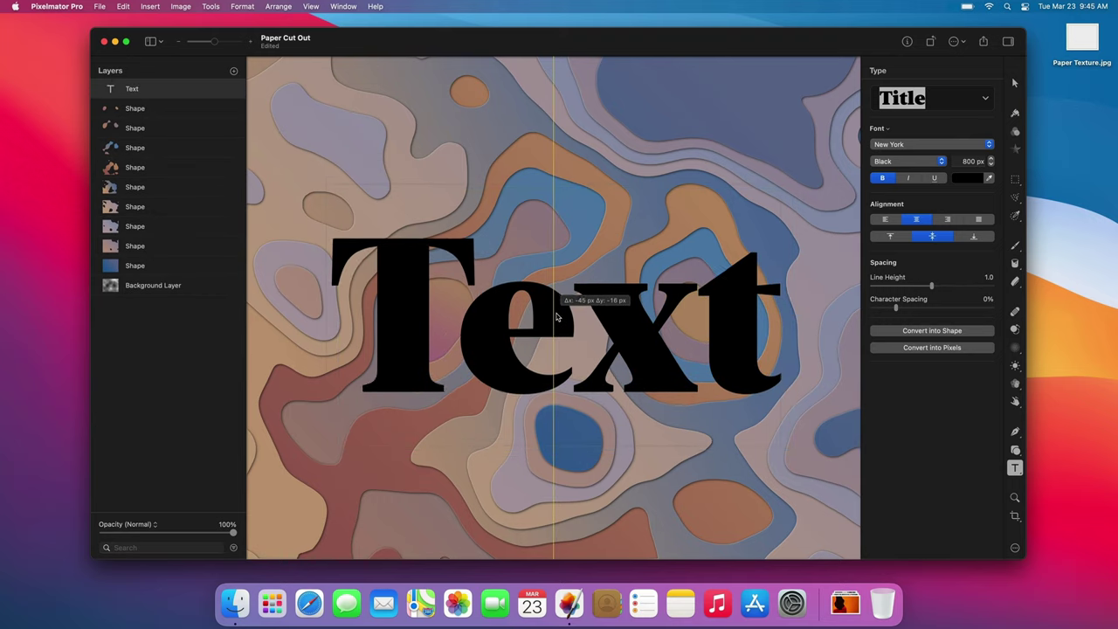
text(NOW)
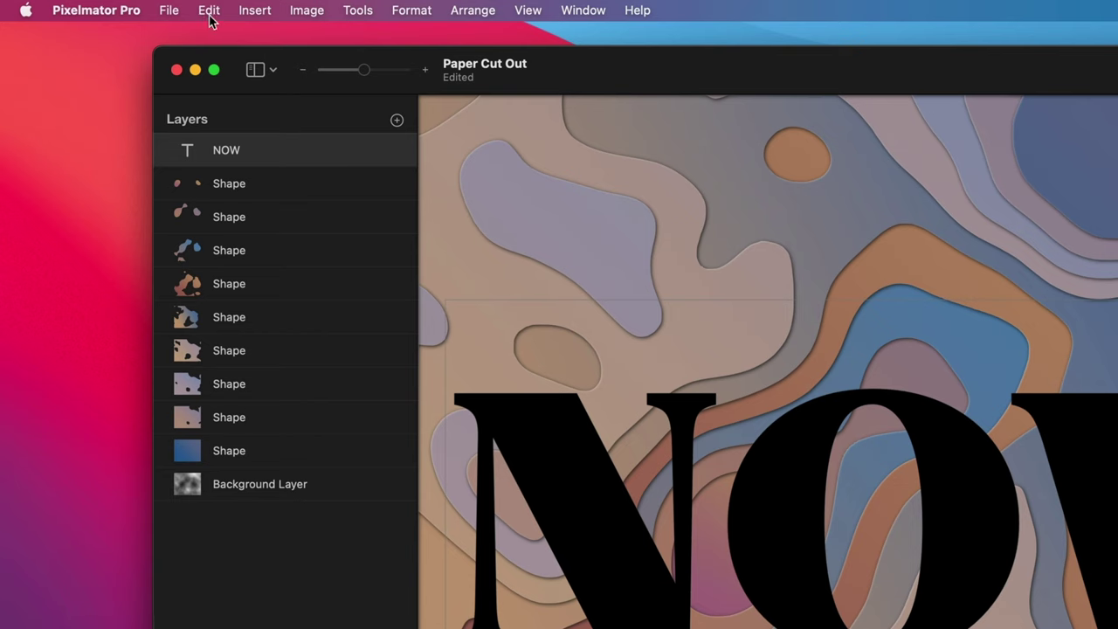
Load the NOW letter selection, invert it, and convert the inverted selection into a shape layer.
click(123, 7)
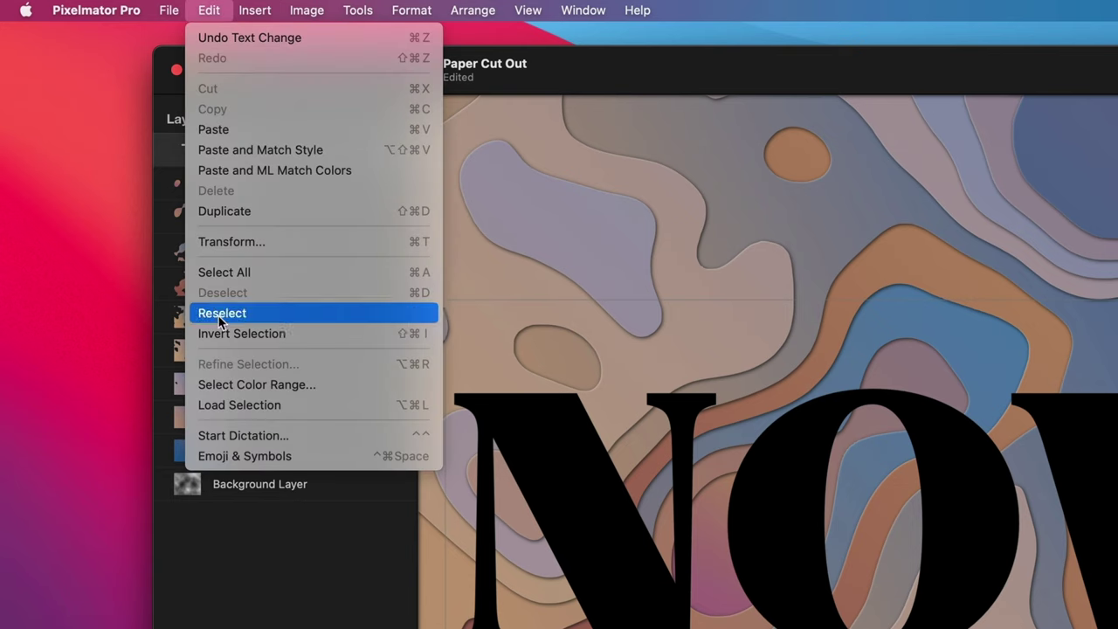
click(219, 402)
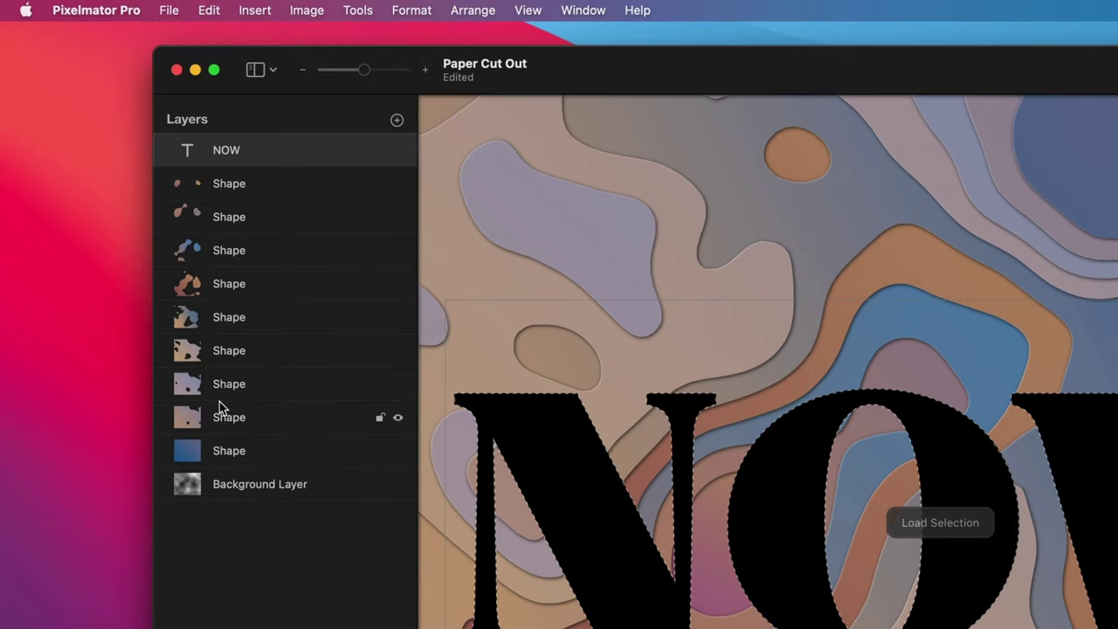
click(214, 12)
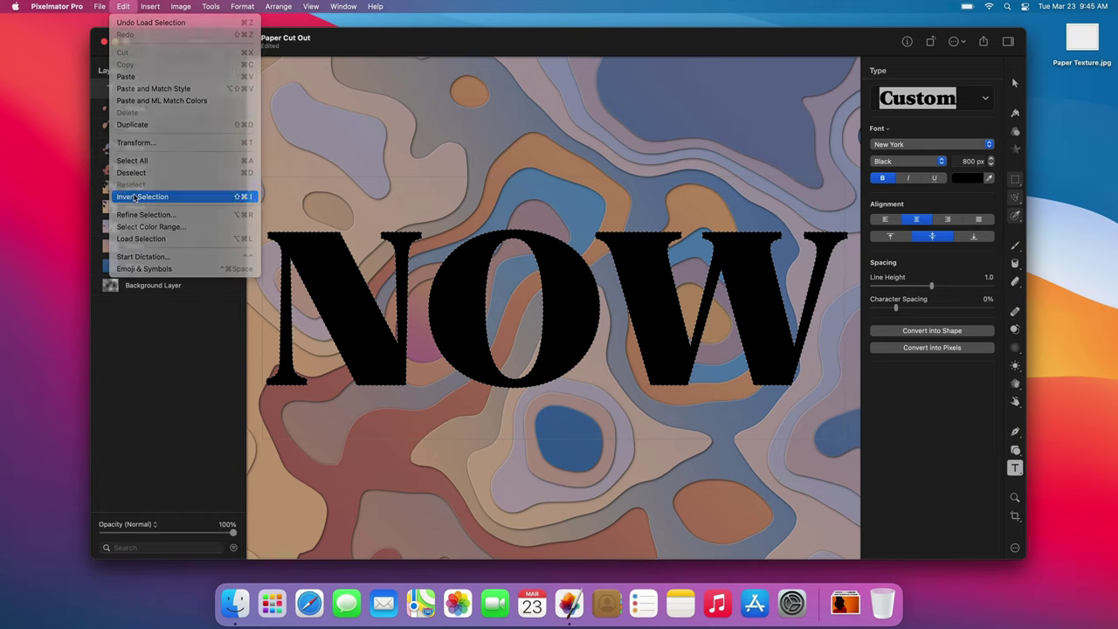
click(226, 333)
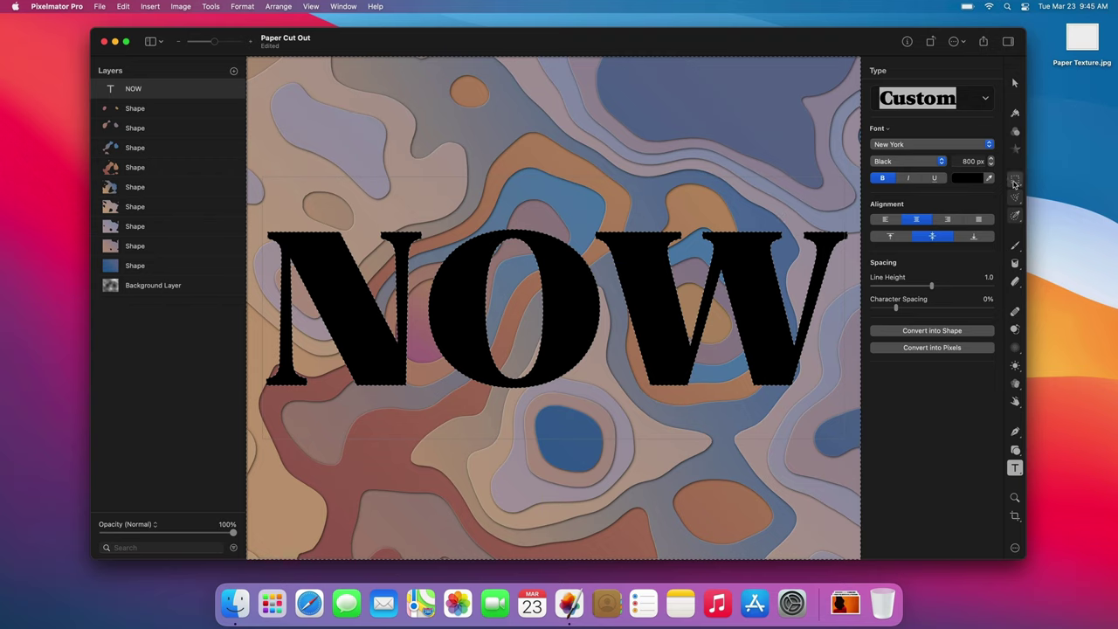
click(1015, 180)
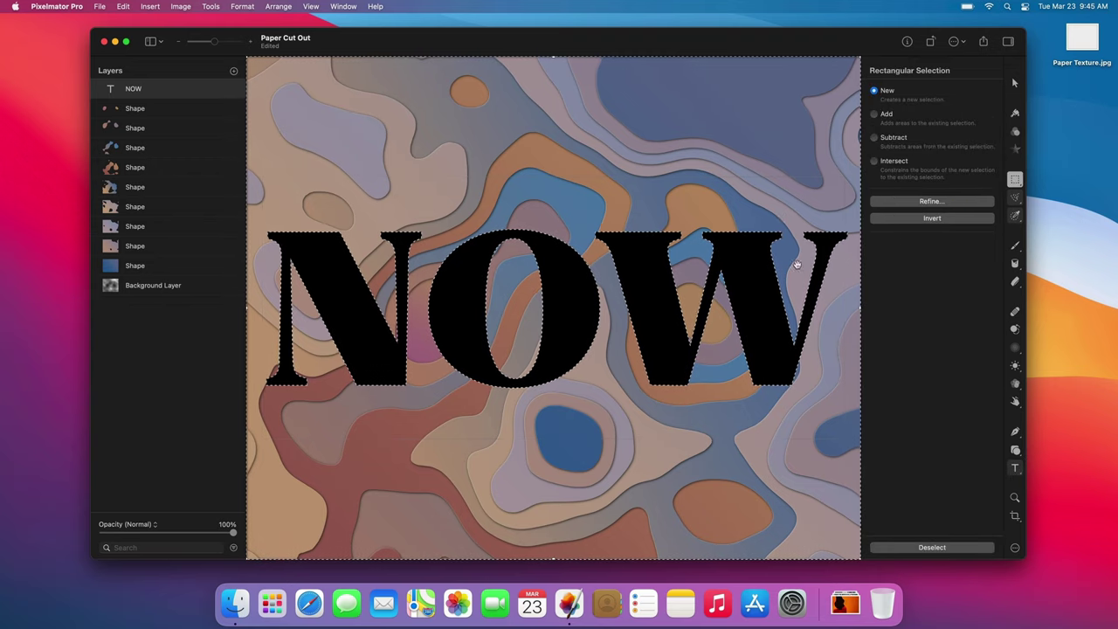
right_click(753, 268)
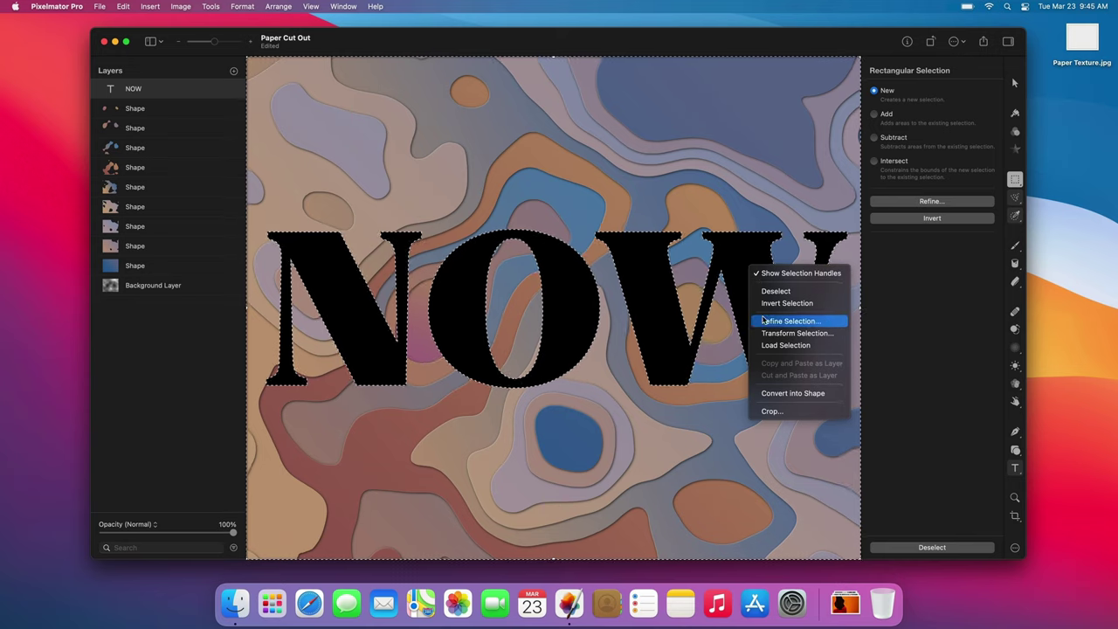
click(762, 393)
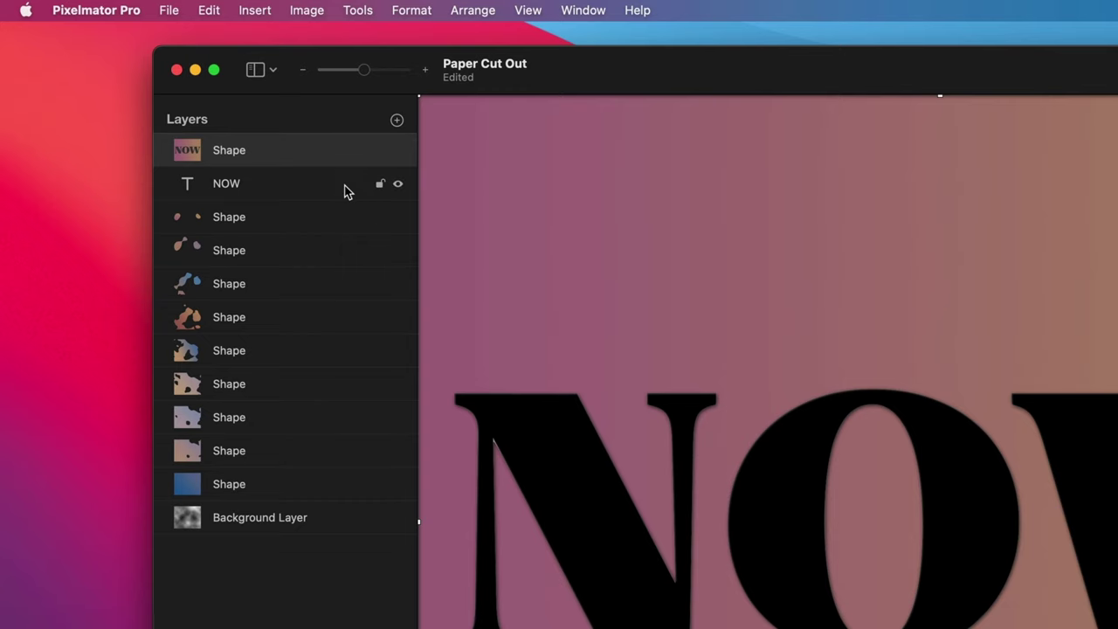
Delete the NOW text layer.
click(203, 112)
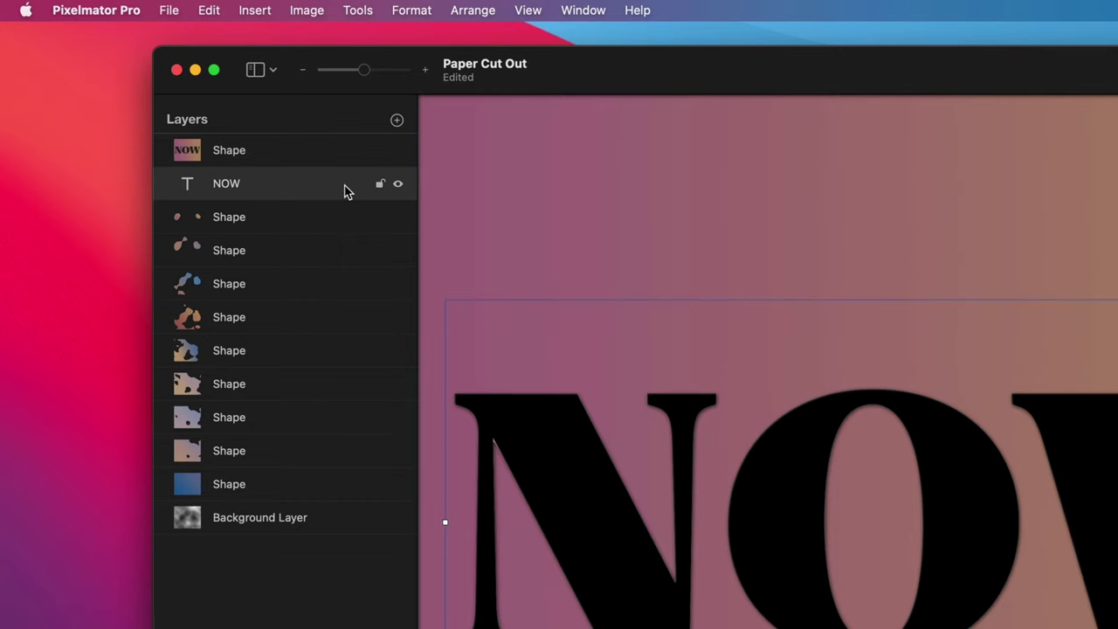
right_click(203, 111)
click(363, 328)
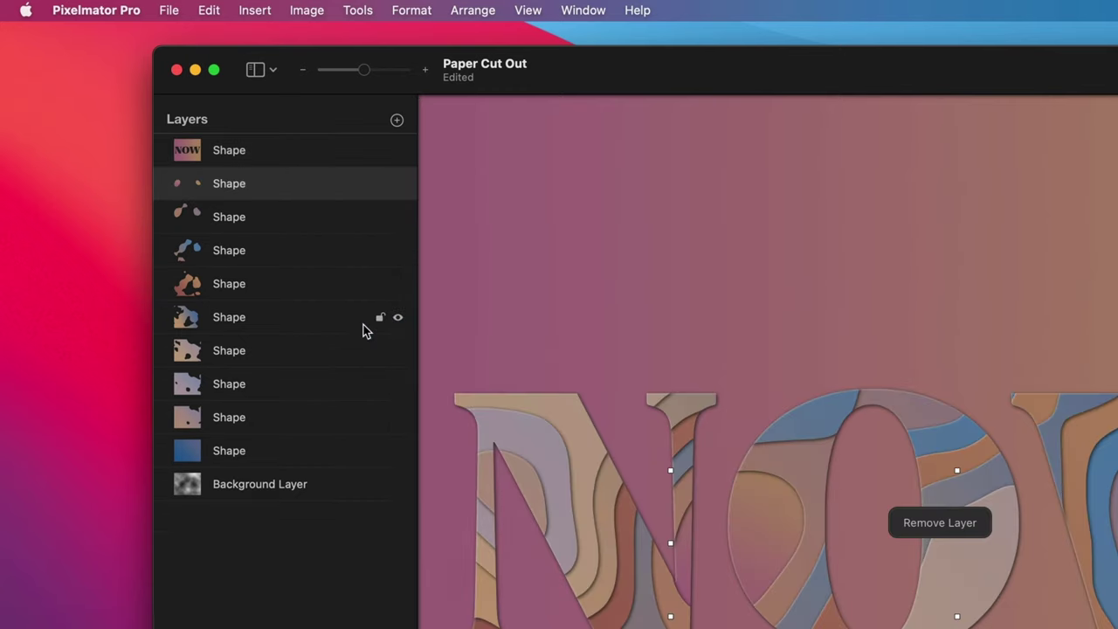
Remove the inner shadow from the NOW cutout shape layer.
click(331, 157)
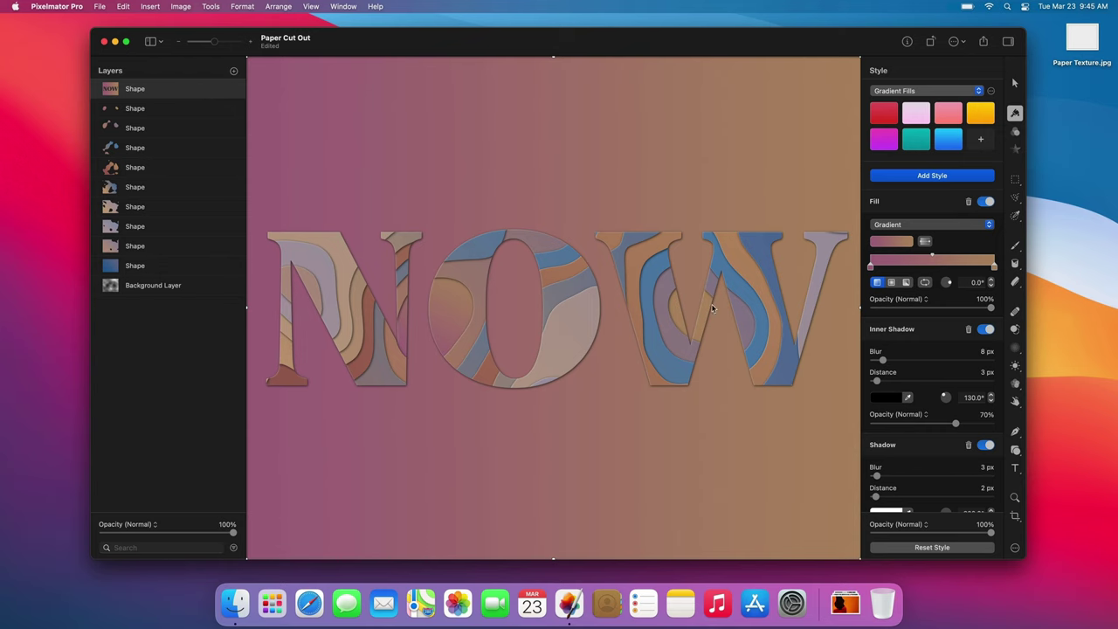
click(967, 330)
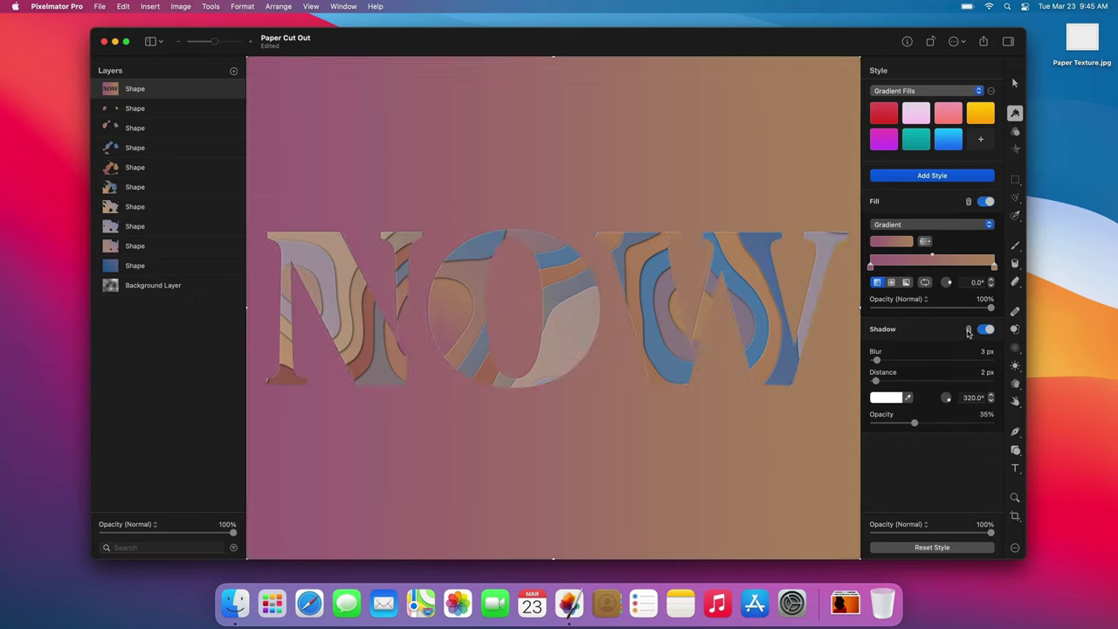
click(990, 226)
Change the cutout fill to a solid light grey colour.
click(985, 214)
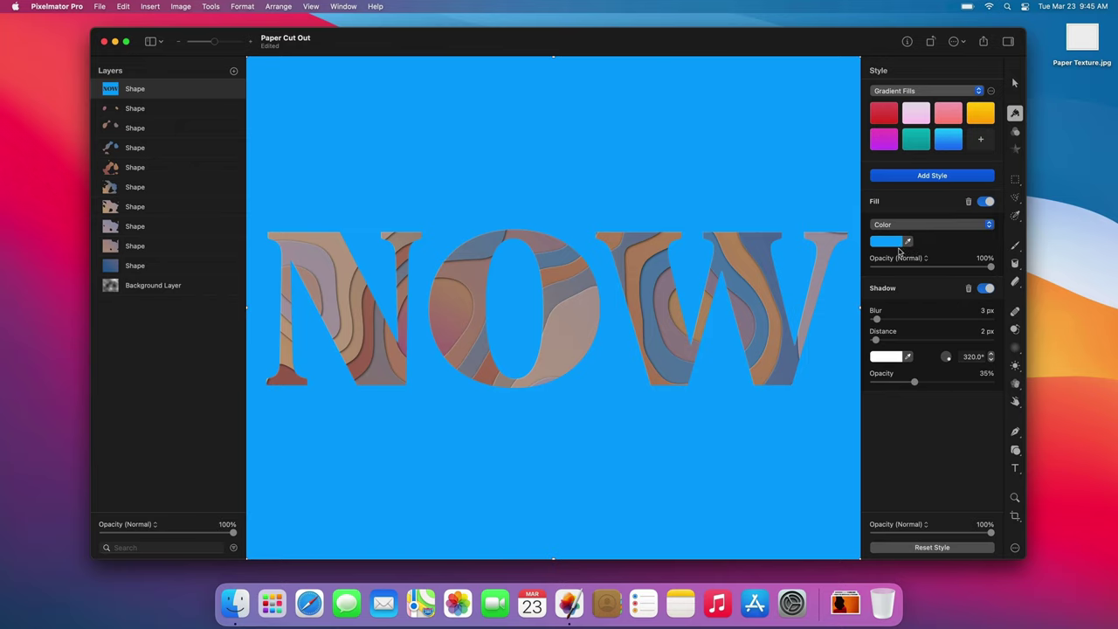
click(896, 243)
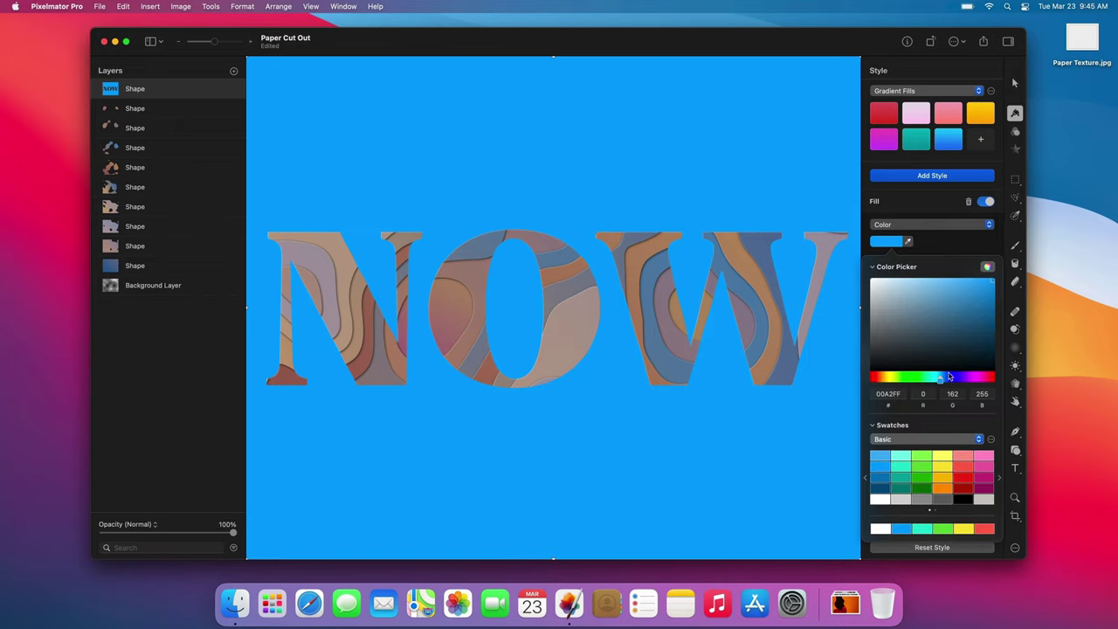
click(981, 500)
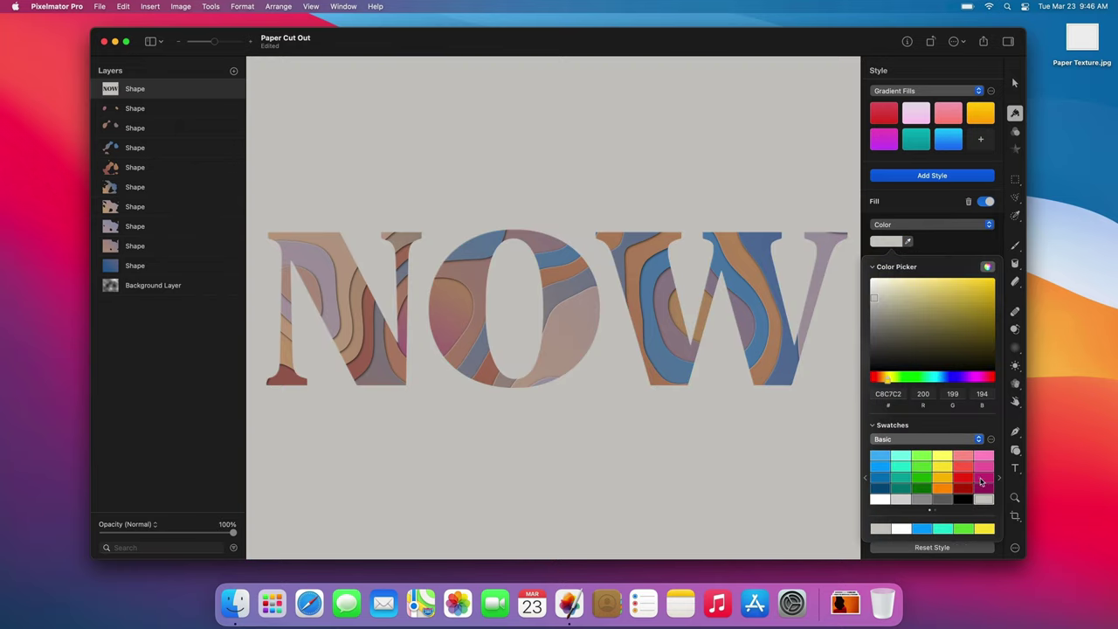
click(957, 244)
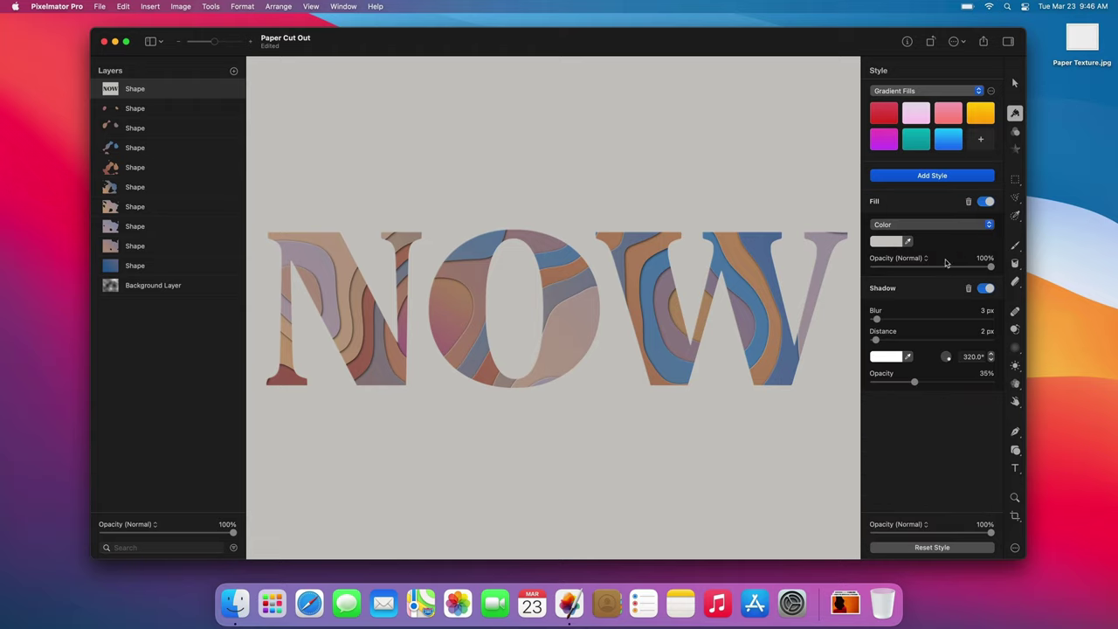
Give the cutout a black shadow with 10 px blur, 0 px distance and 80% opacity.
click(896, 358)
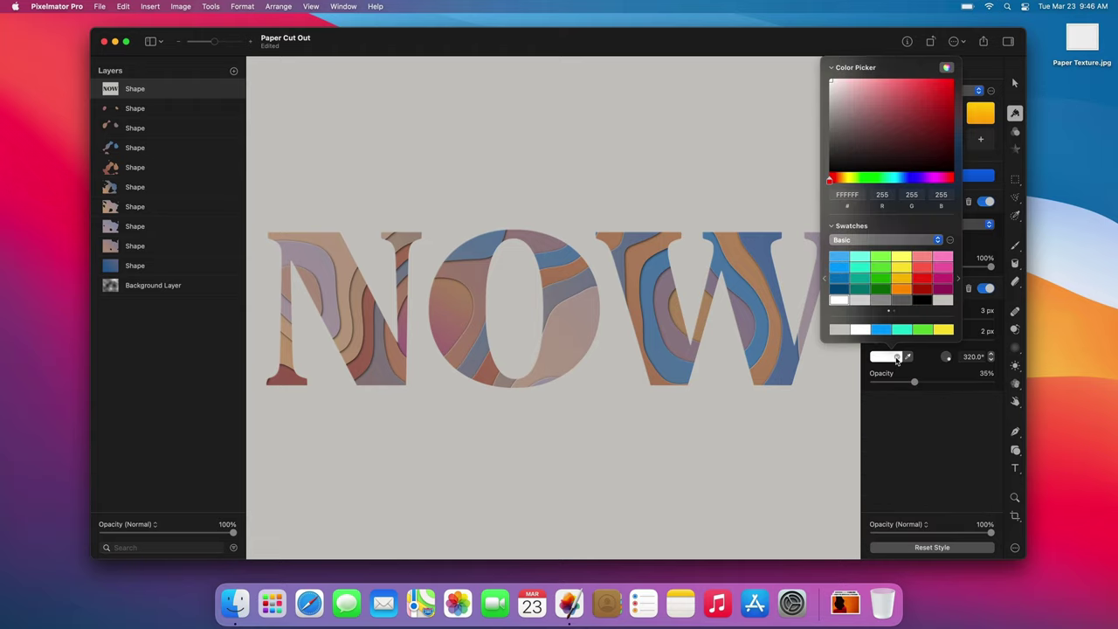
click(922, 302)
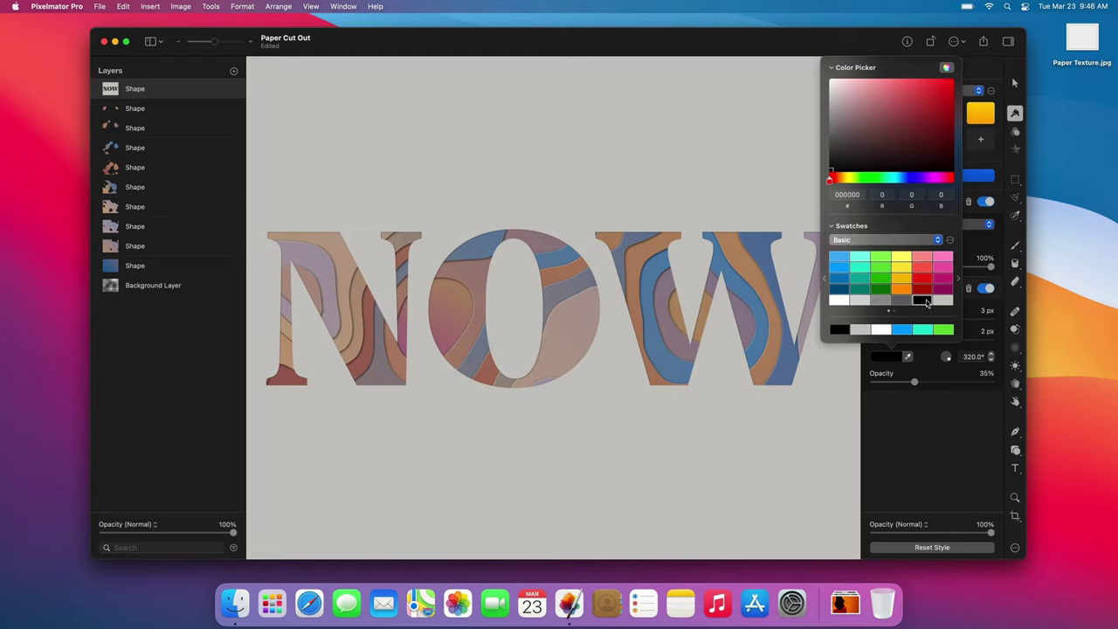
click(979, 310)
text(1)
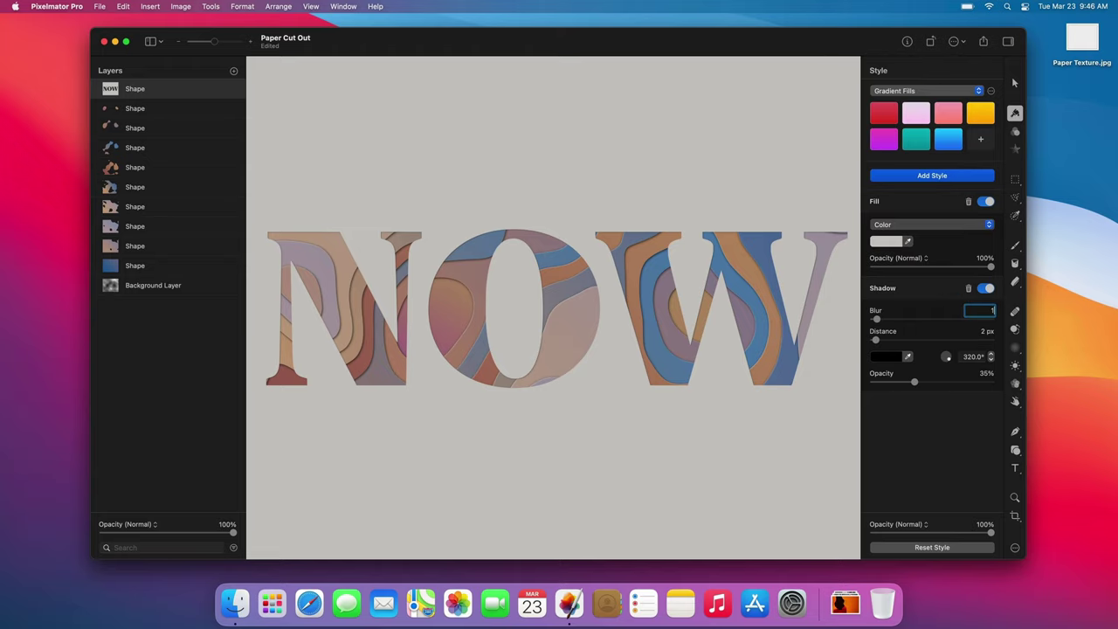
text(0)
key(Return)
click(983, 330)
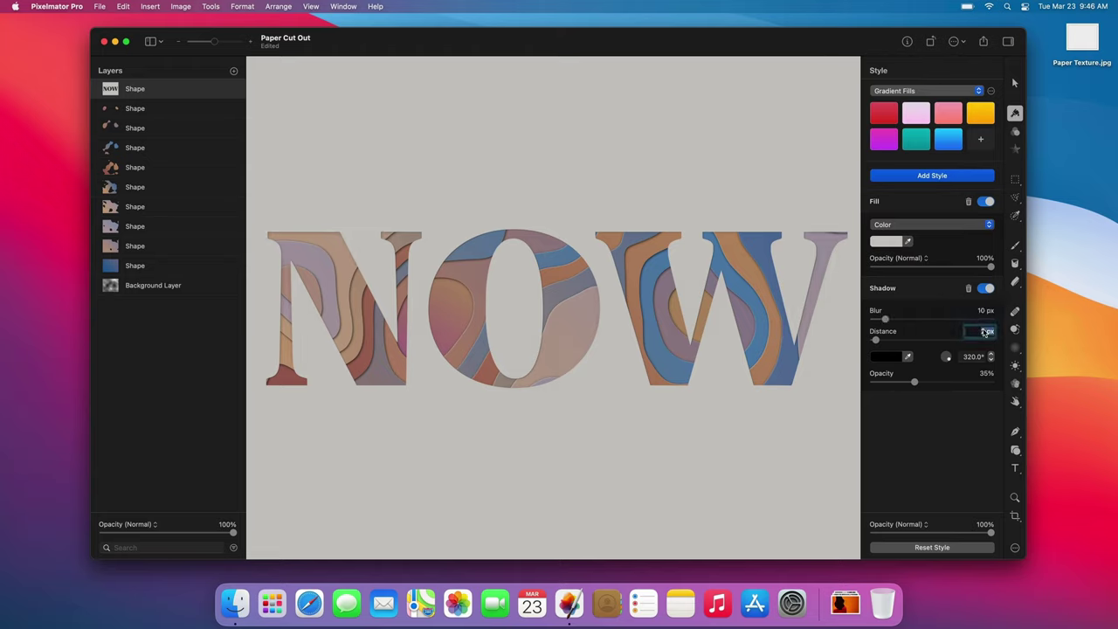
text(0)
key(Return)
click(982, 373)
text(8)
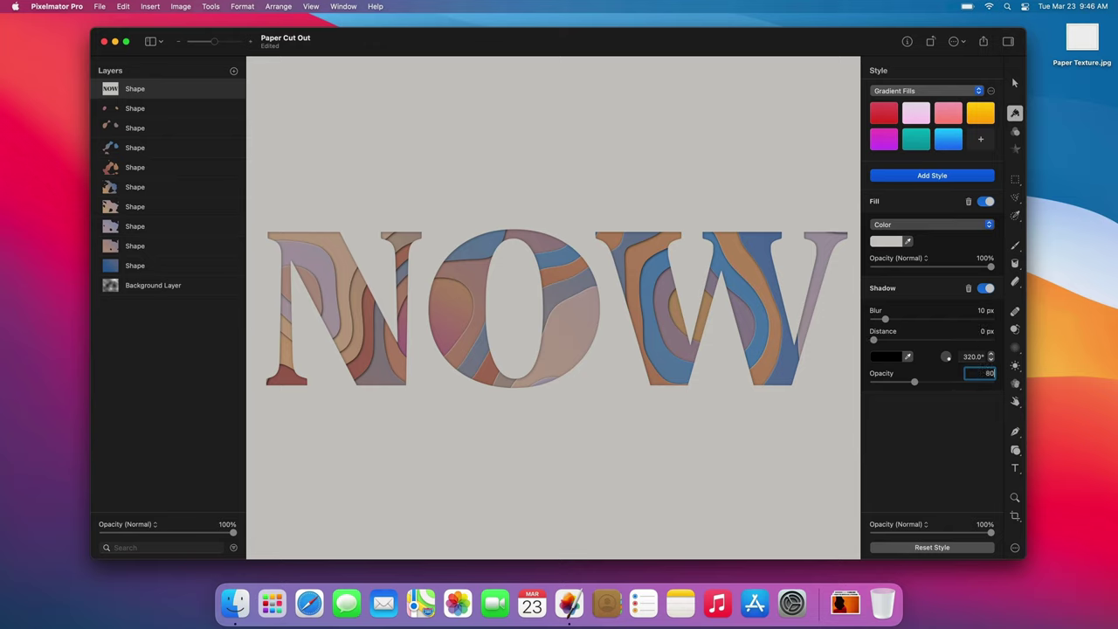
key(Return)
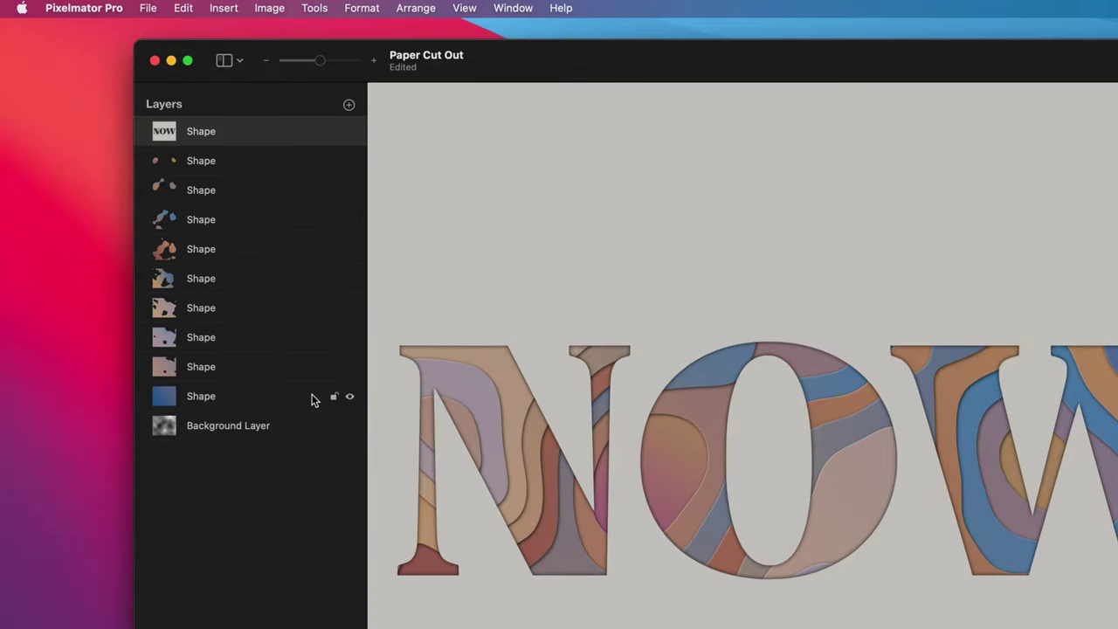
Group all the contour shape layers together.
click(209, 264)
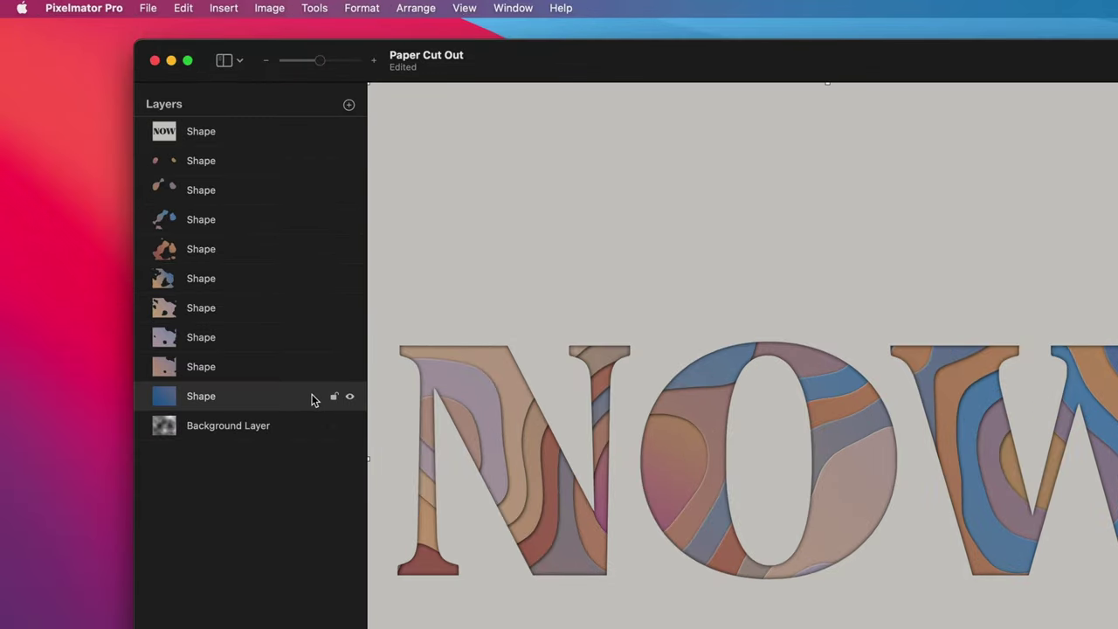
shift+click(283, 161)
right_click(283, 163)
click(295, 168)
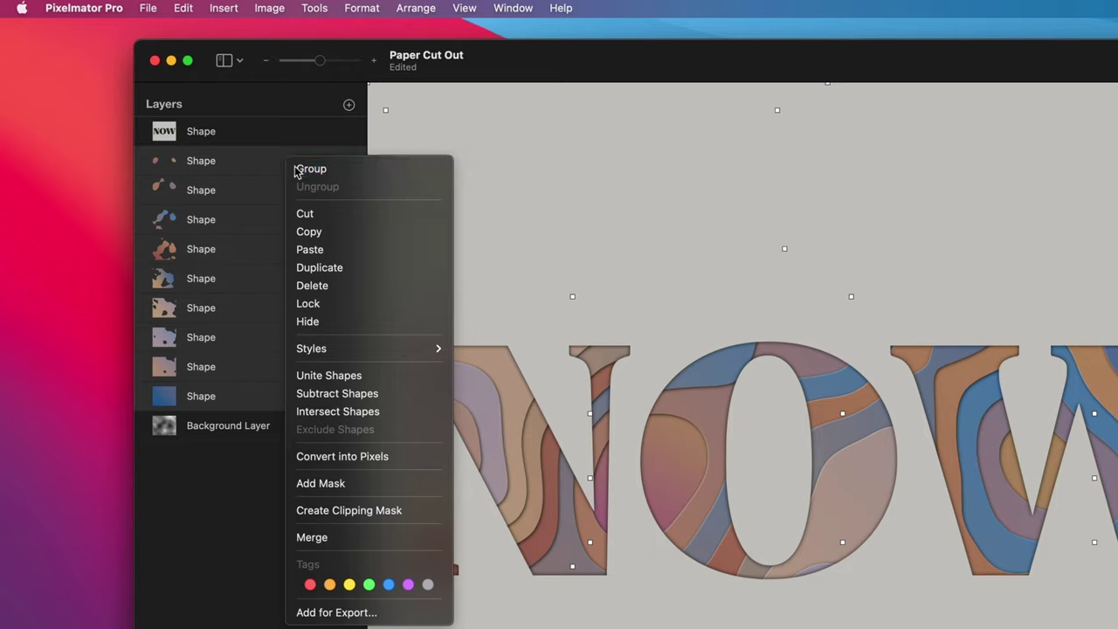
Duplicate the contour group twice.
right_click(295, 166)
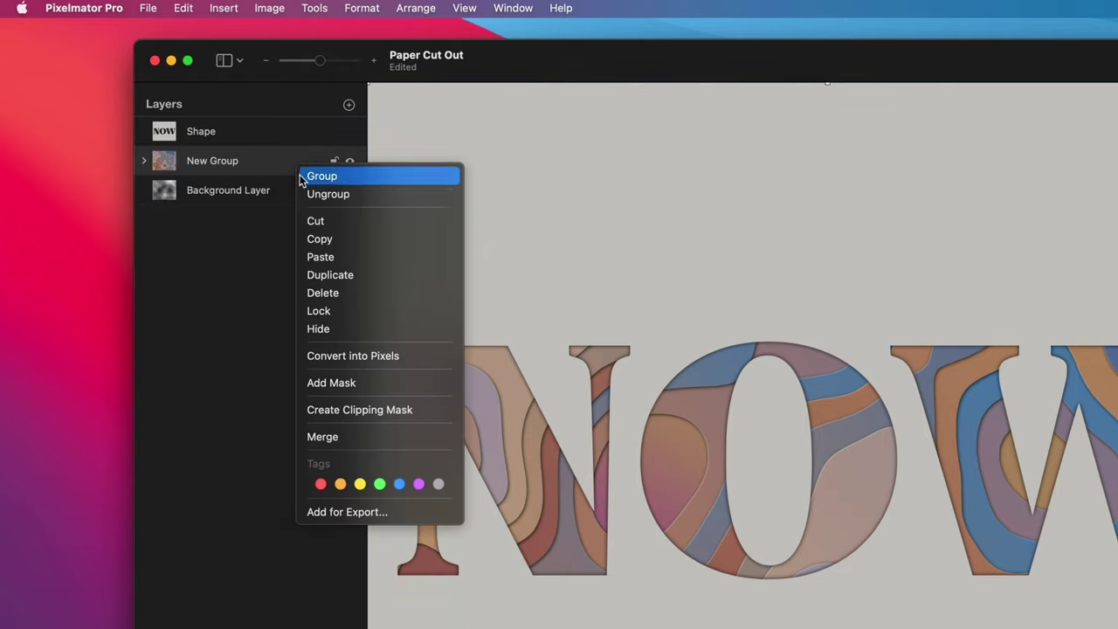
click(308, 272)
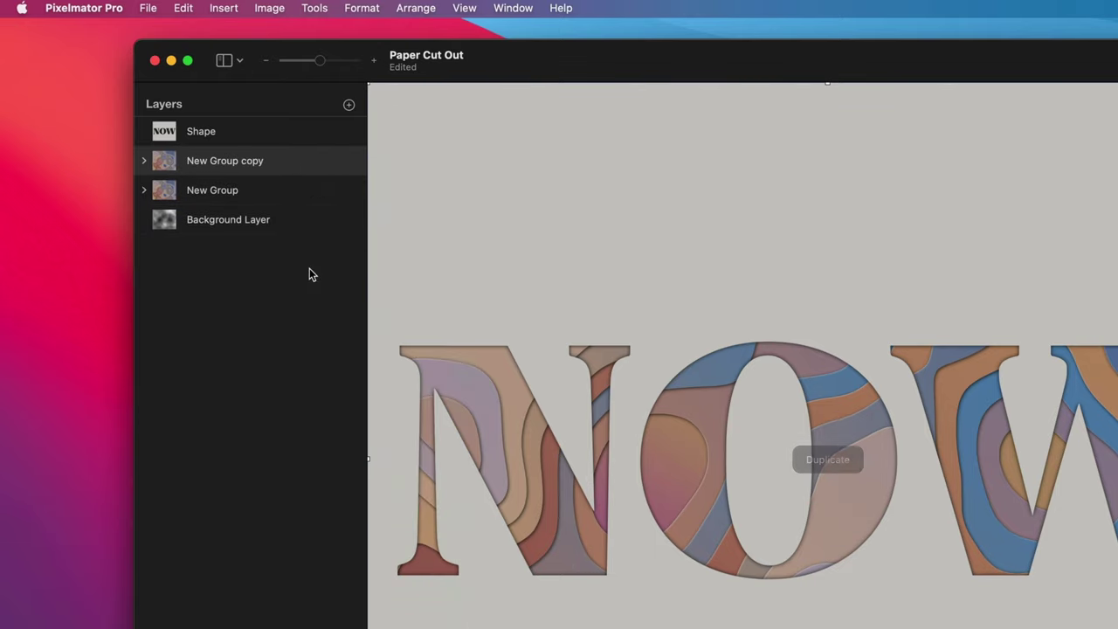
right_click(288, 166)
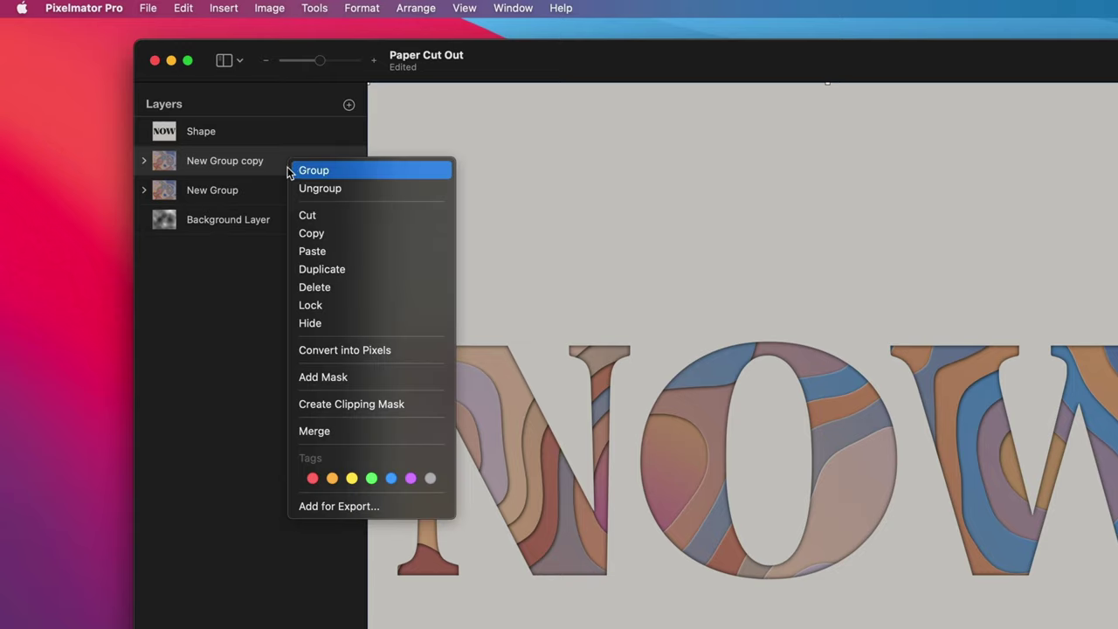
click(304, 268)
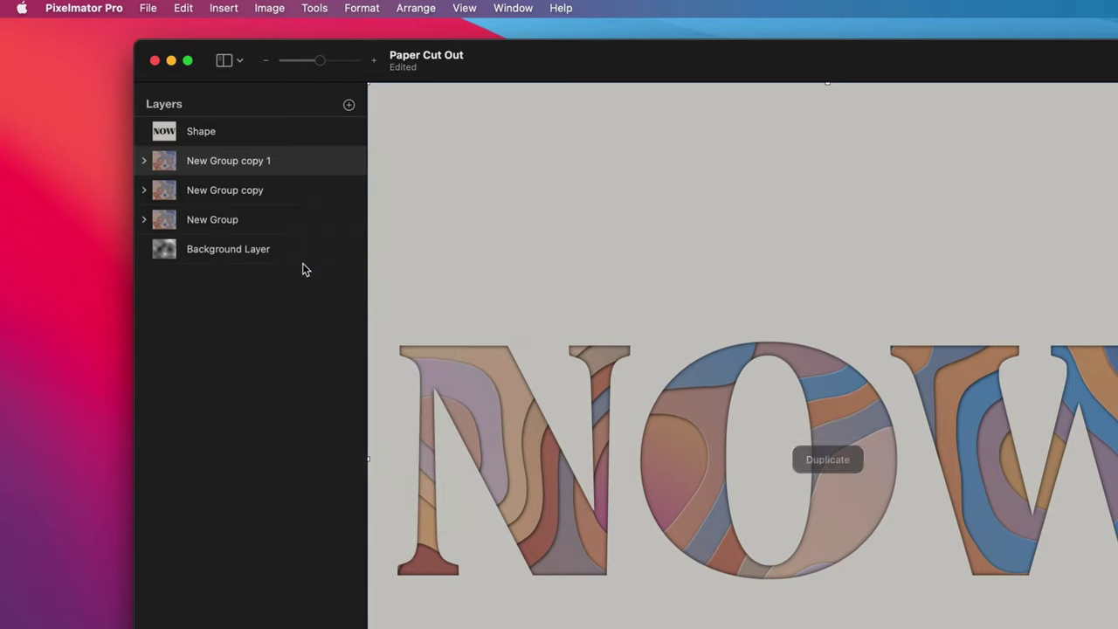
Rename the three contour groups N, O and W.
double_click(211, 161)
text(N)
key(Return)
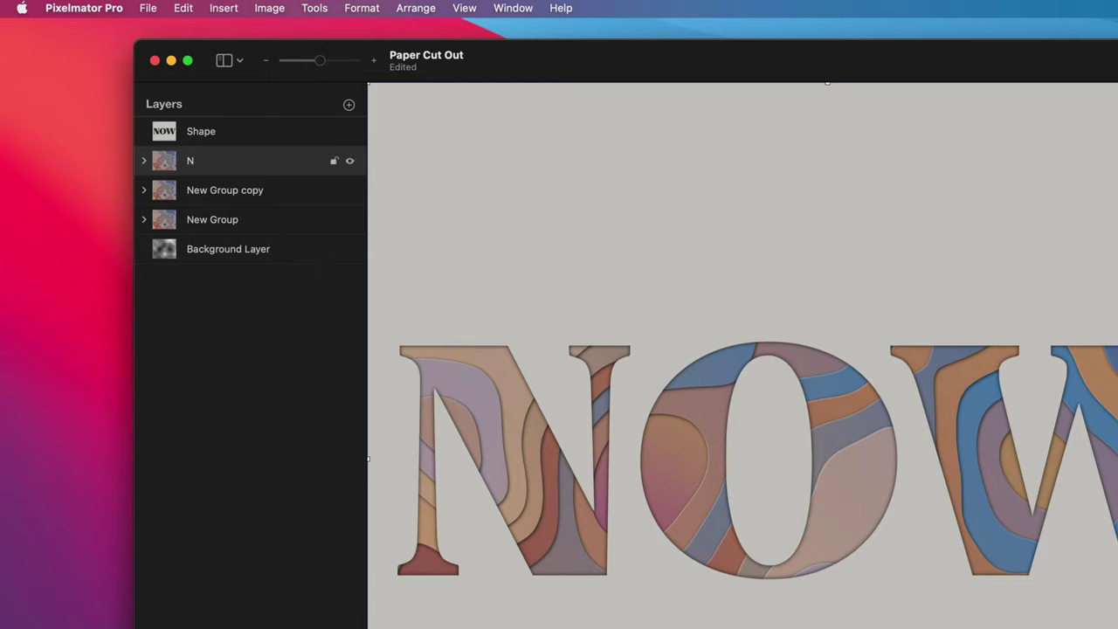
double_click(202, 187)
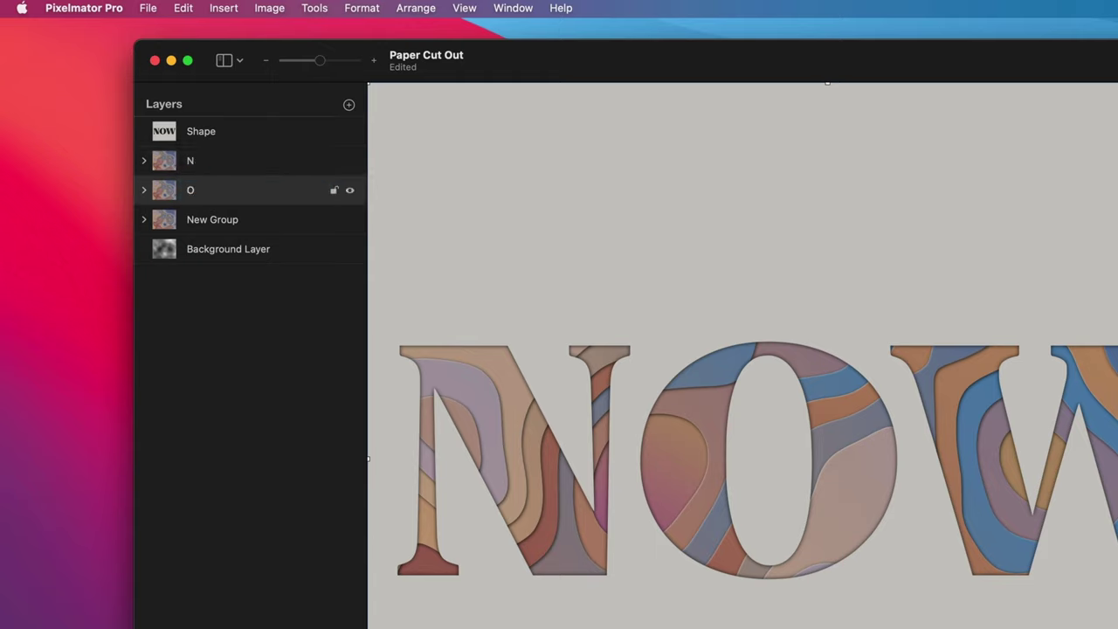
double_click(211, 219)
text(W)
key(Return)
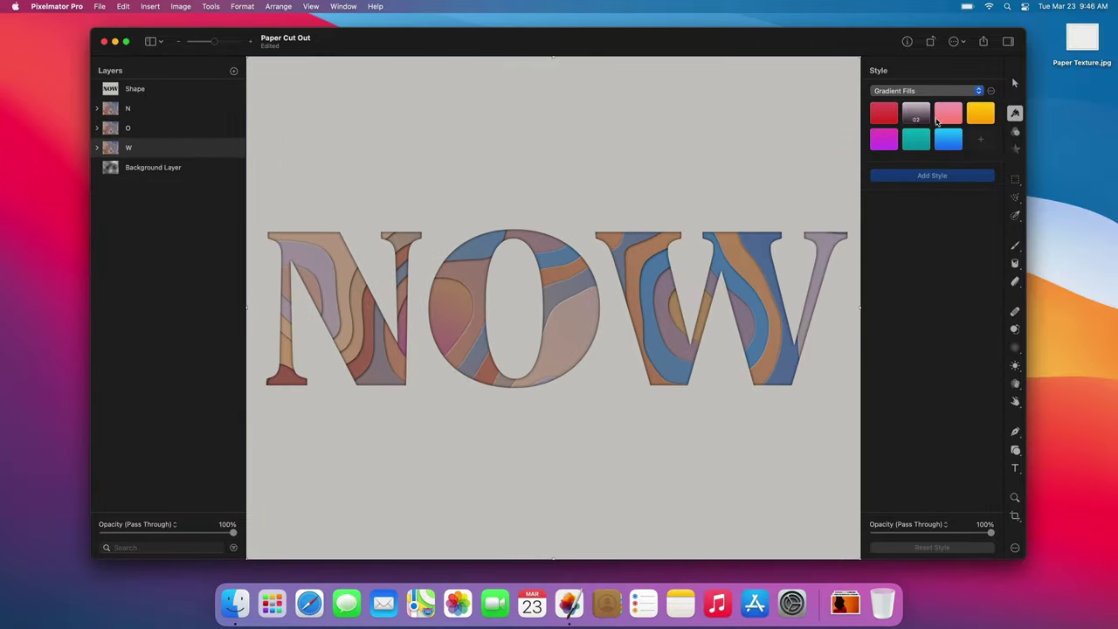
Uncheck Auto Select in the Arrange tool settings, then select the N group.
click(1014, 83)
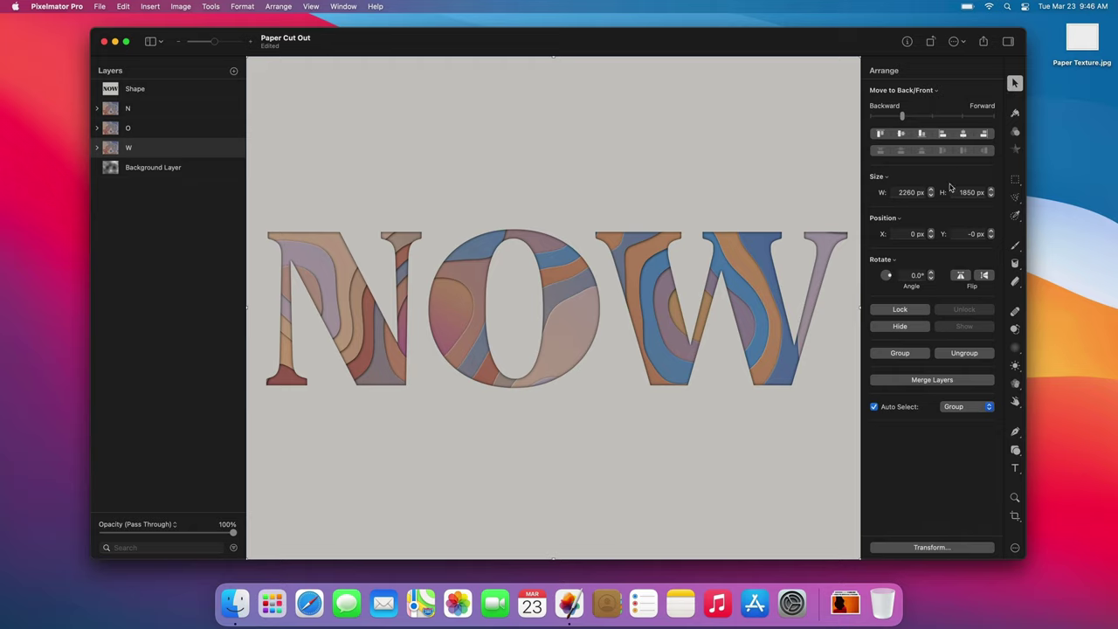
click(873, 407)
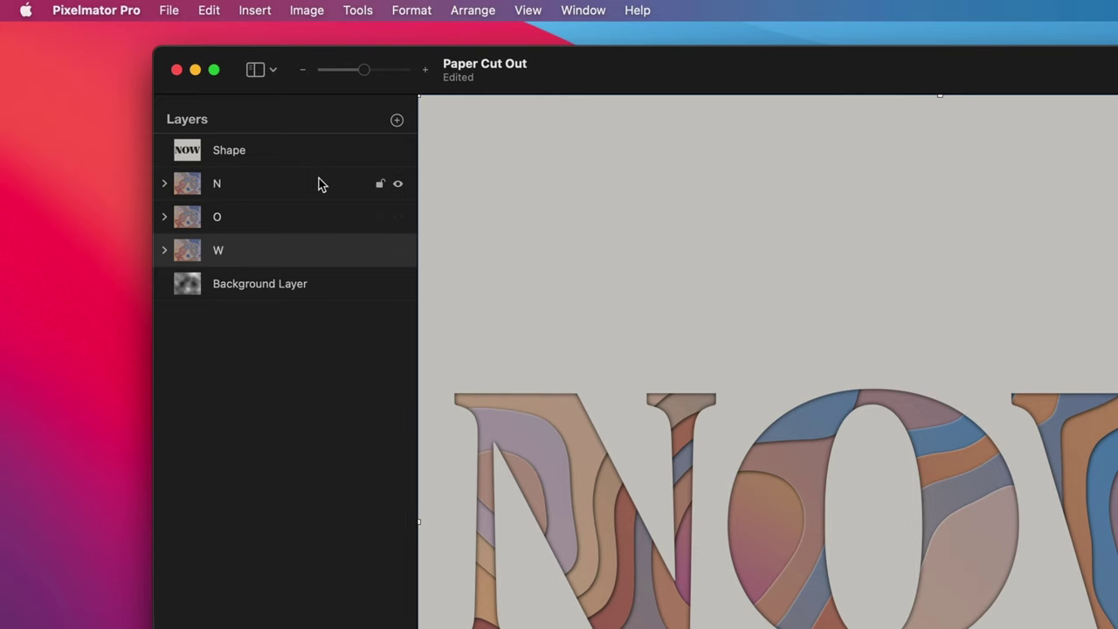
click(186, 107)
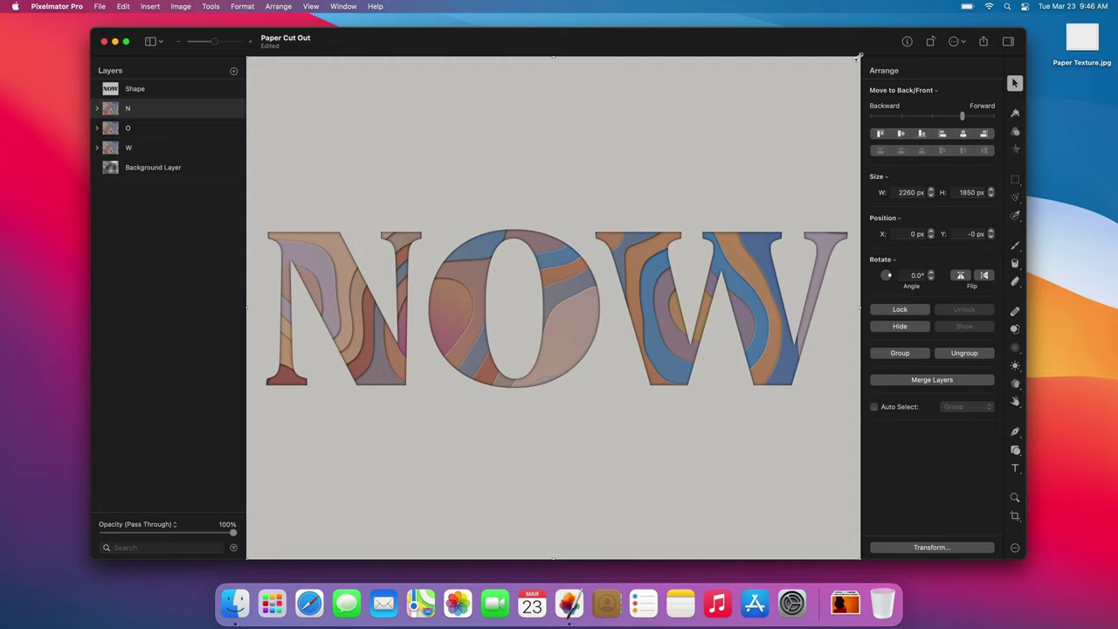
Scale the N, O and W groups to roughly half size and drag each onto its letter.
drag(859, 55, 539, 321)
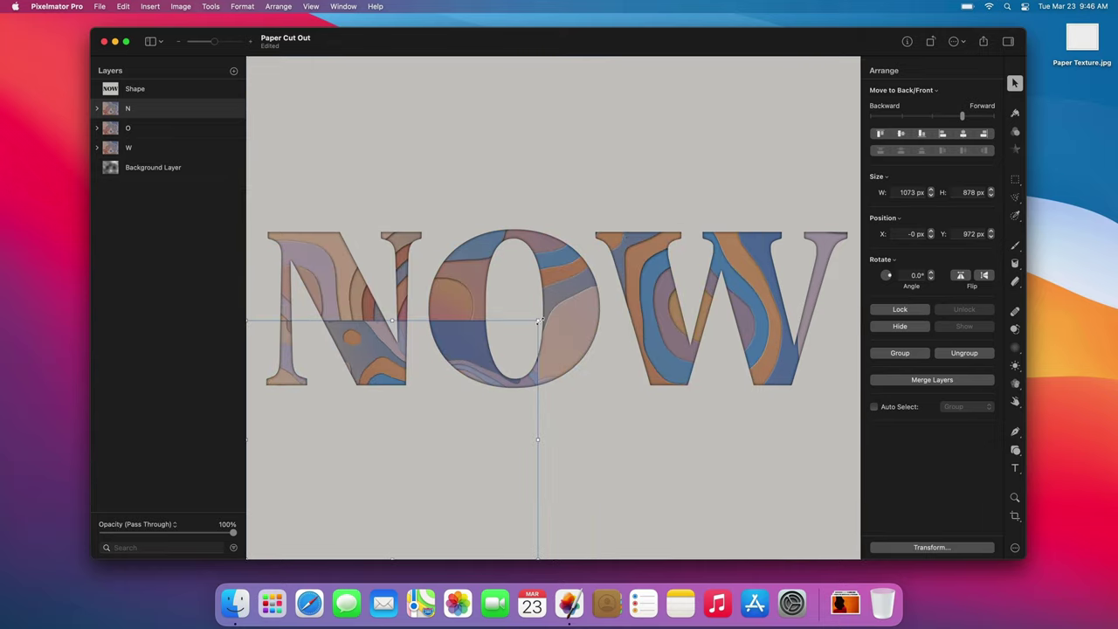
drag(465, 352, 447, 240)
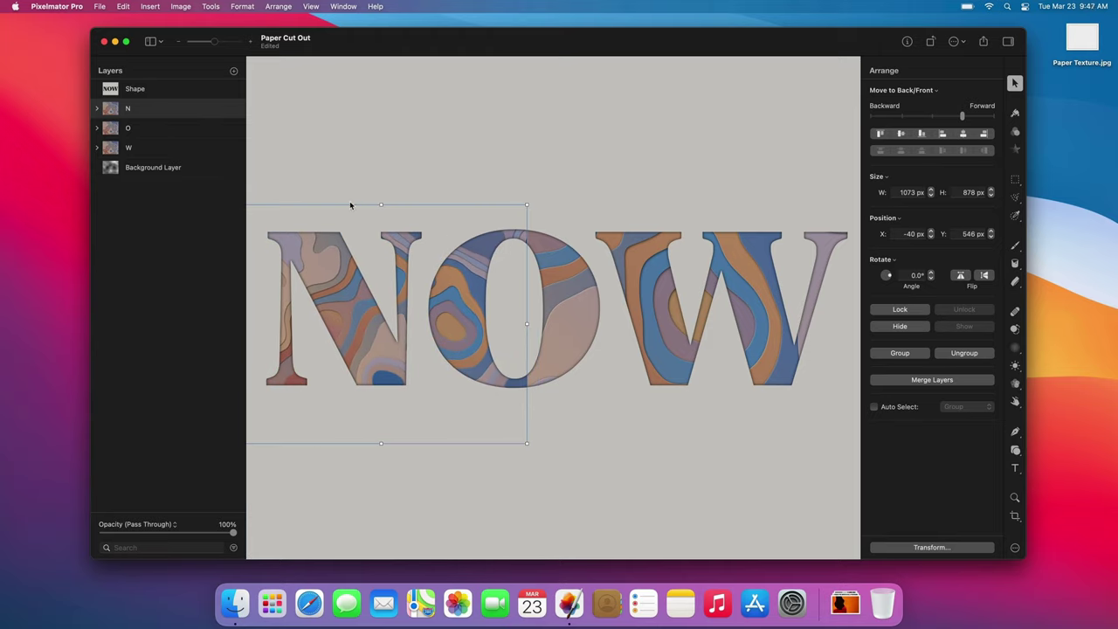
click(192, 131)
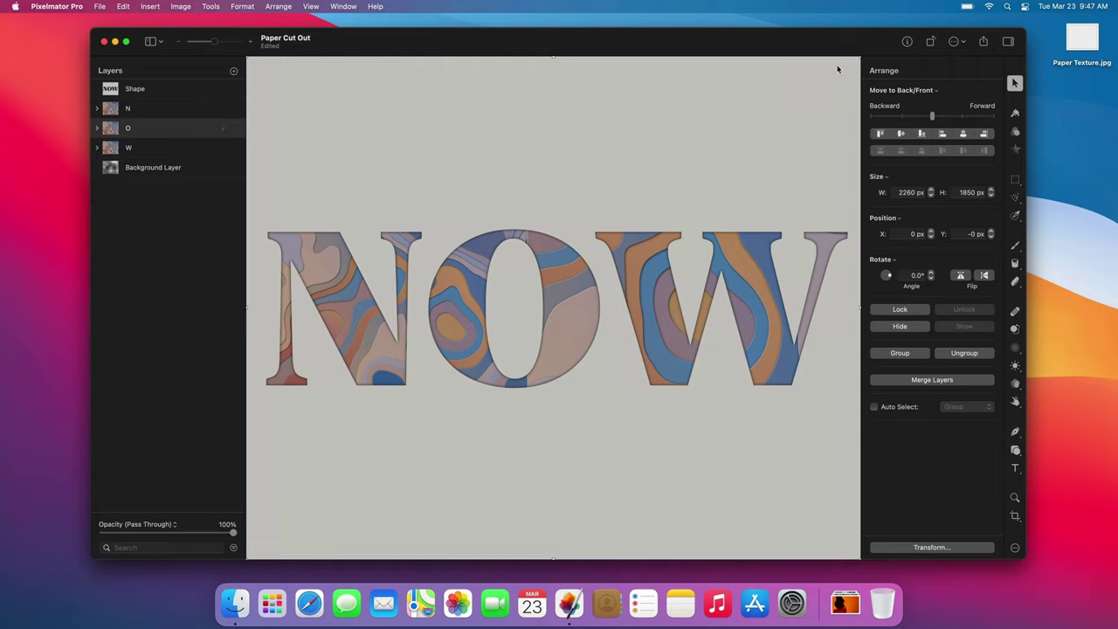
drag(855, 63, 525, 330)
drag(473, 361, 618, 253)
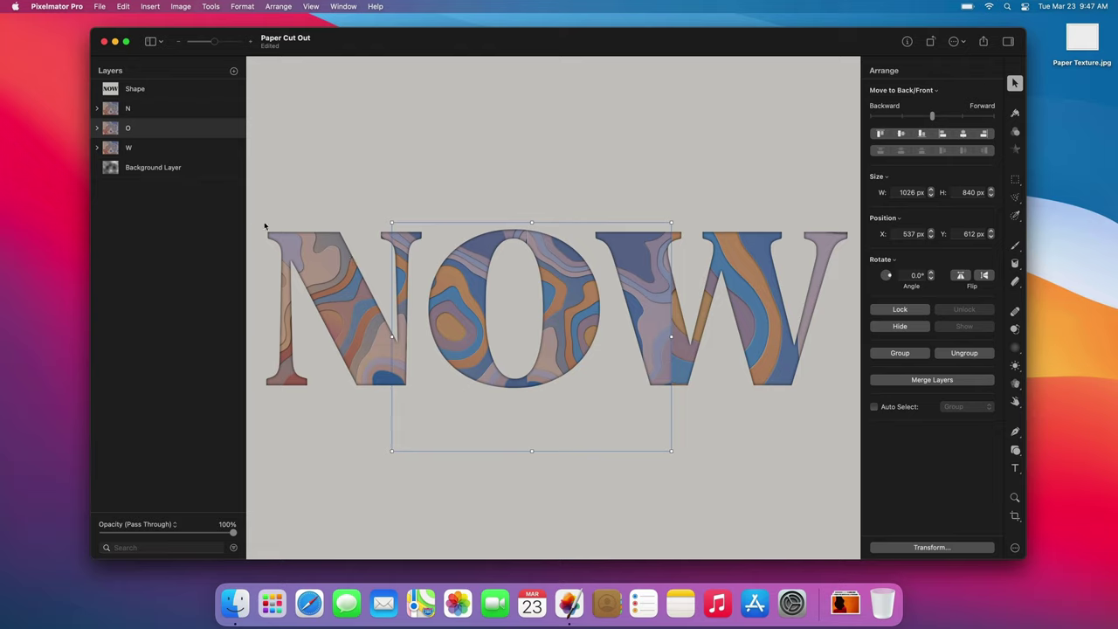
click(181, 153)
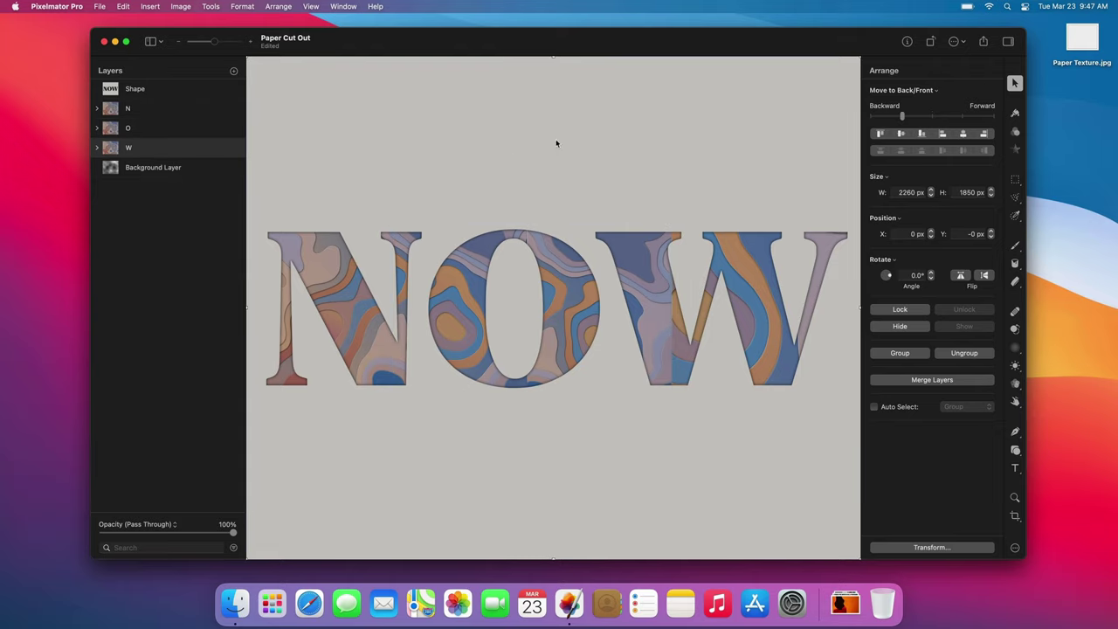
drag(860, 57, 530, 327)
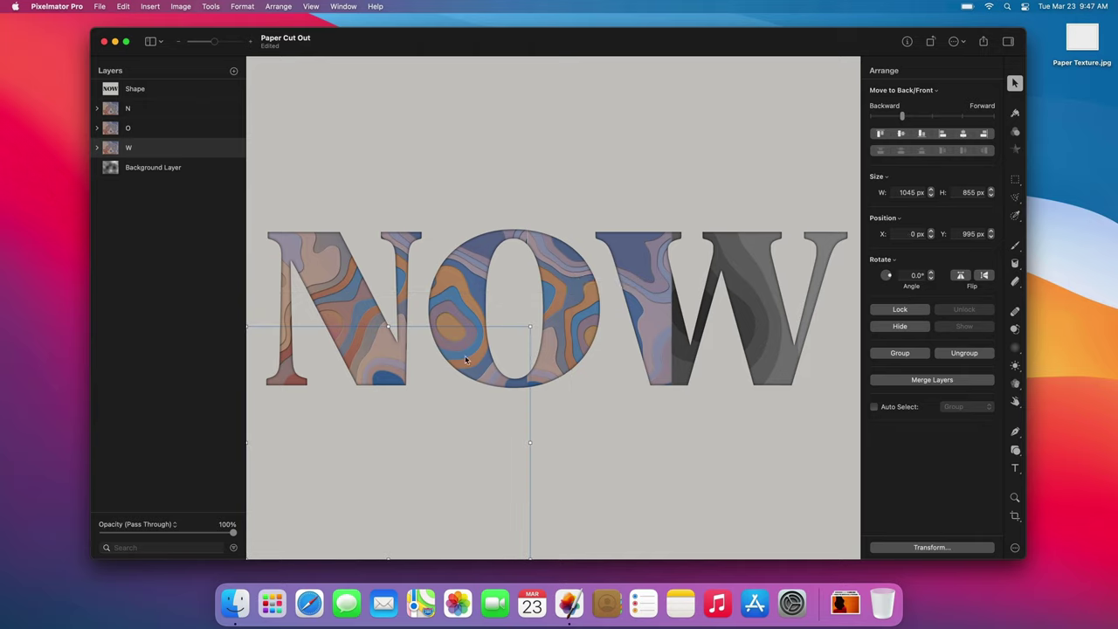
drag(466, 359, 808, 245)
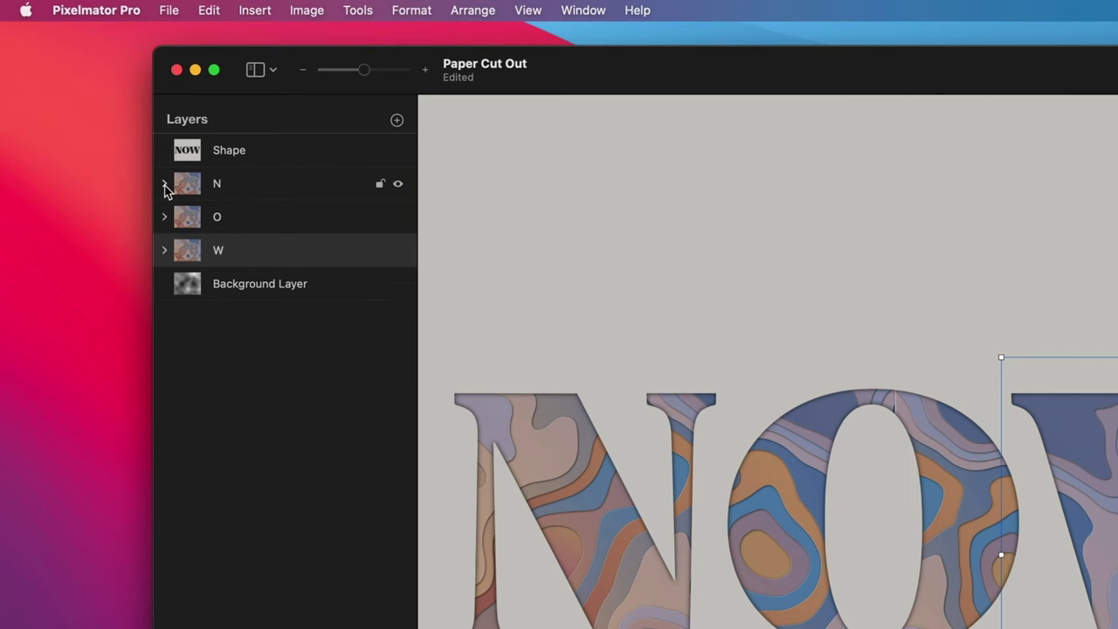
Group the nine shapes inside N into a nested group, then add a mask to N.
click(97, 108)
click(235, 217)
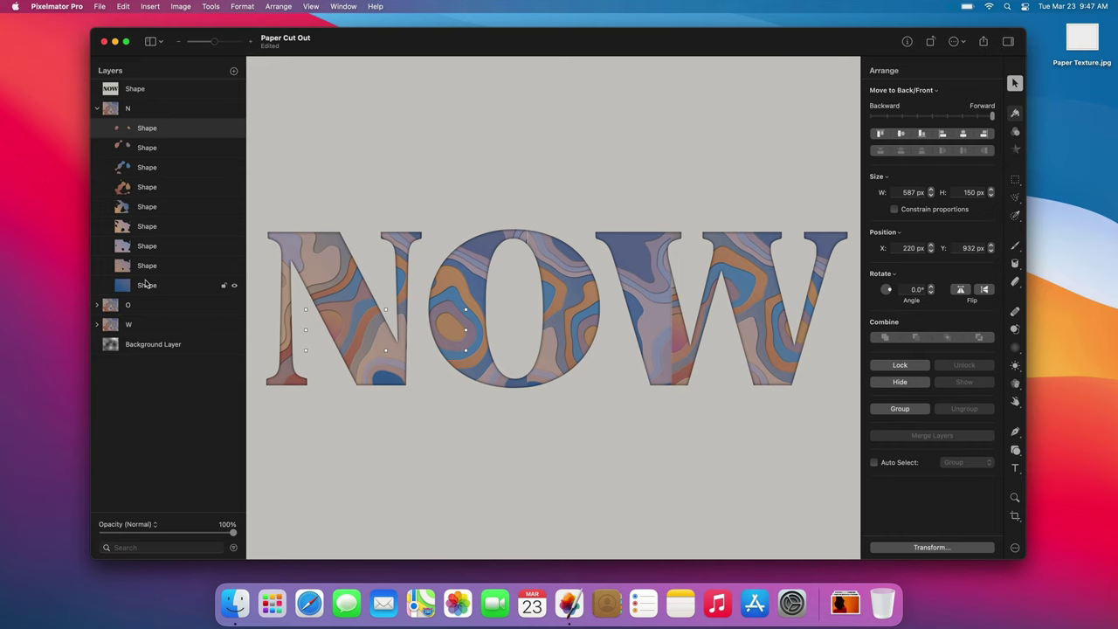
shift+click(249, 483)
right_click(146, 282)
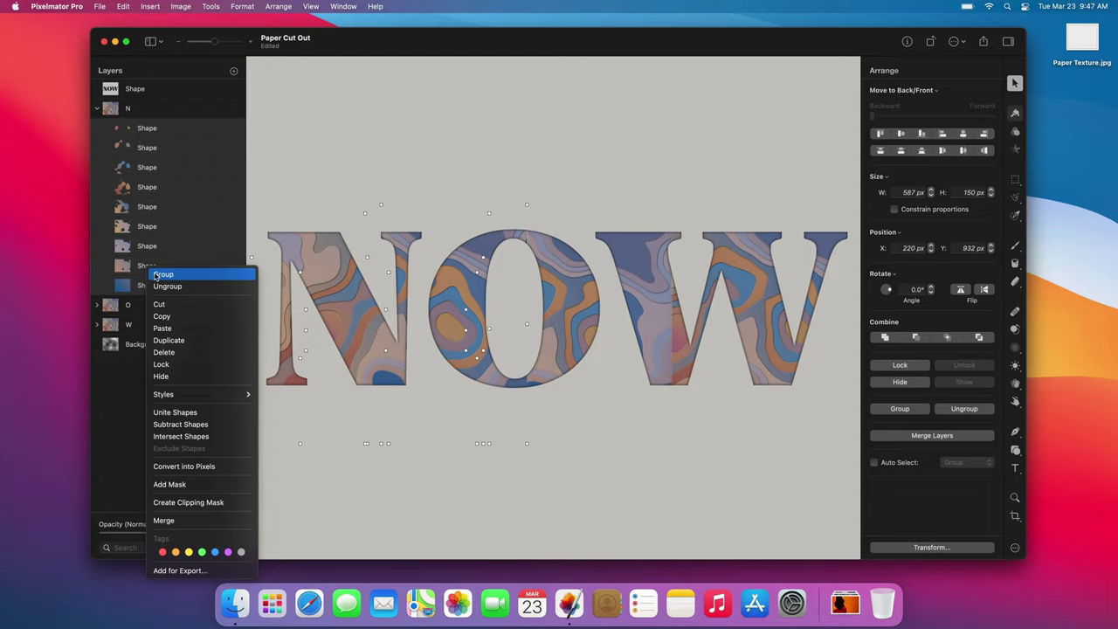
click(155, 276)
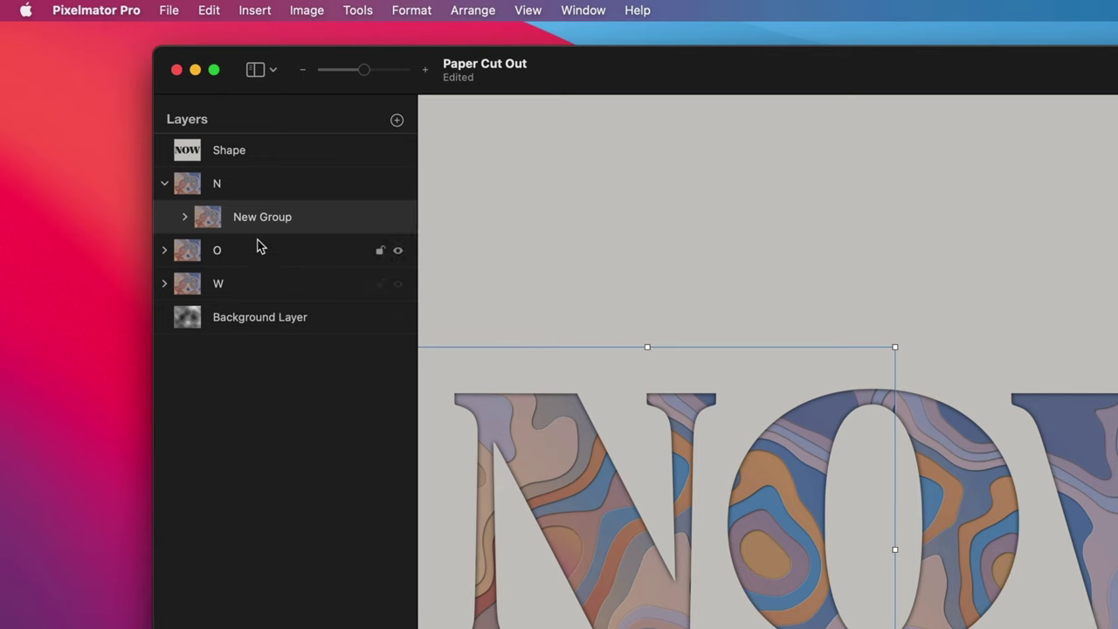
right_click(259, 185)
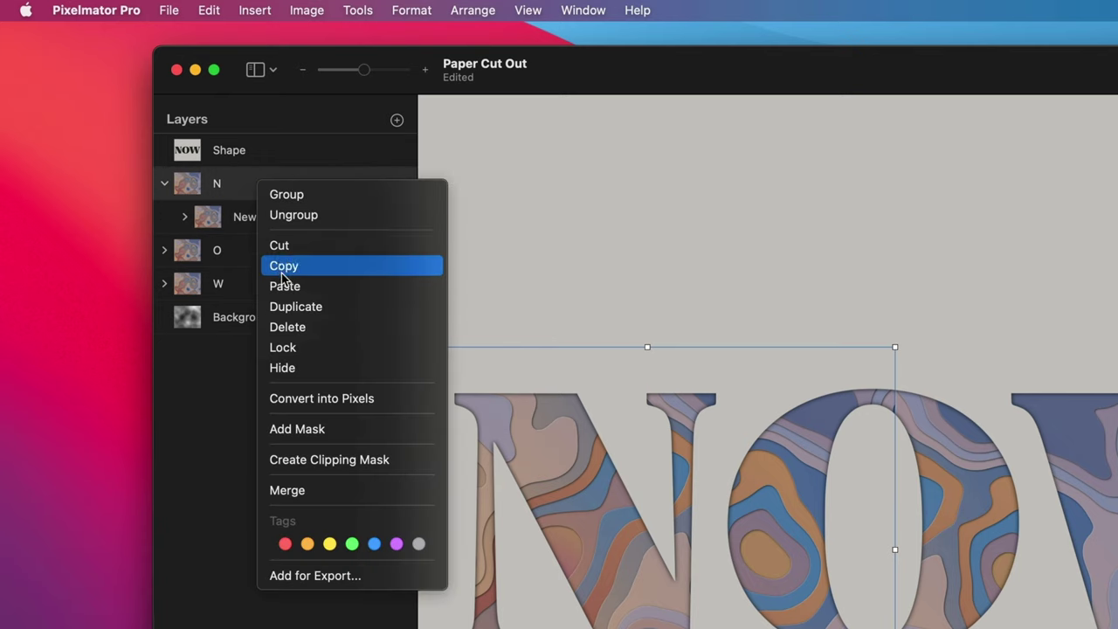
click(288, 428)
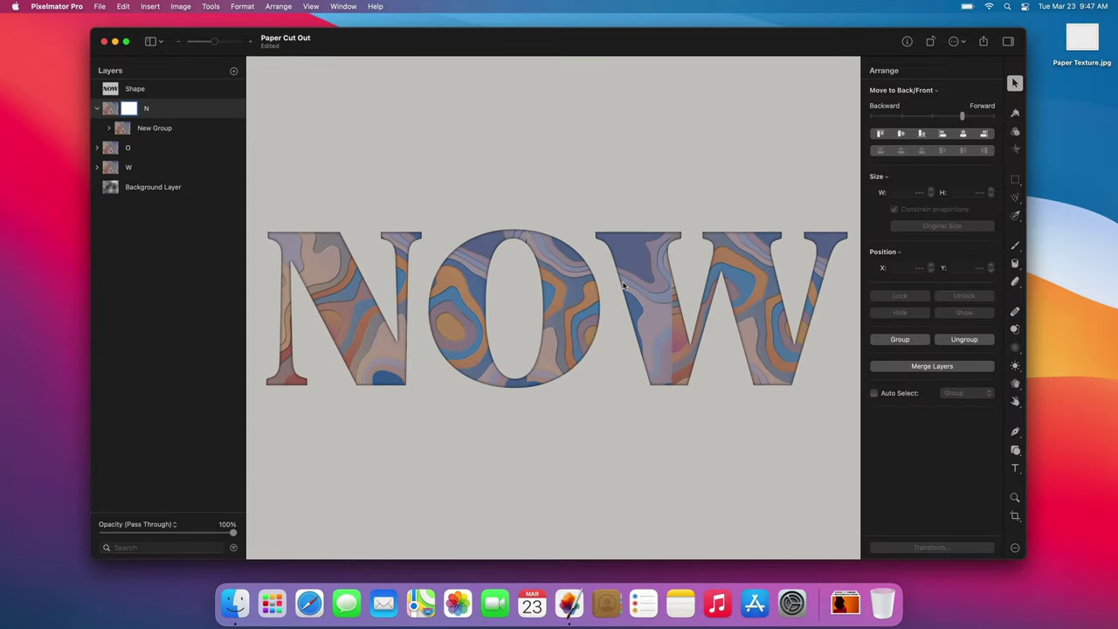
Paint black on the N group's mask with a 183 px Hard Basic brush, hiding contours over the O.
click(1014, 247)
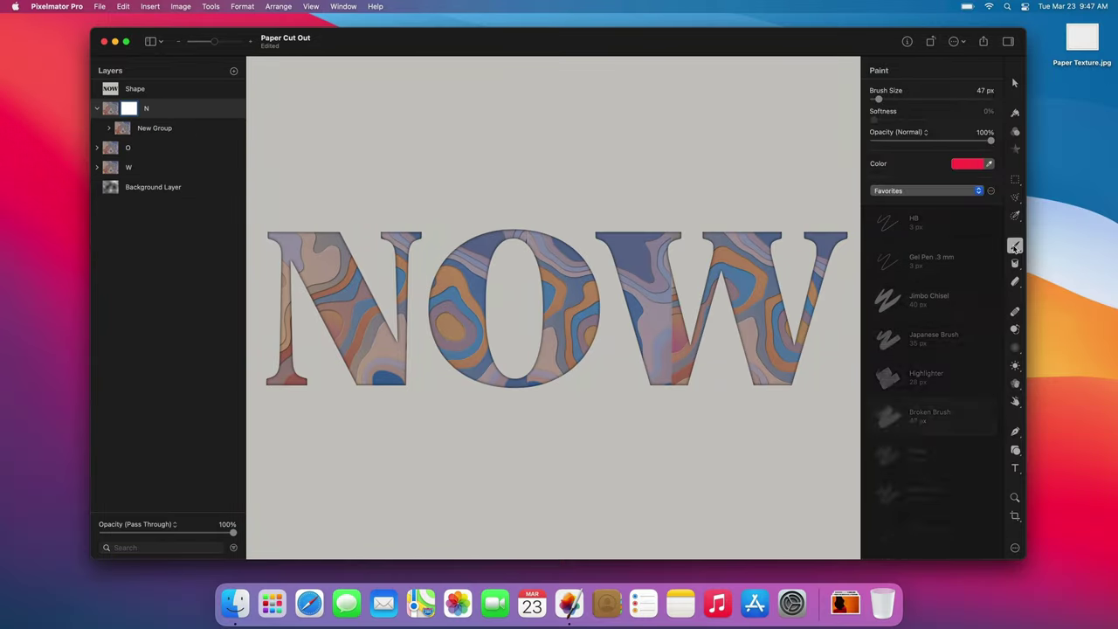
click(979, 191)
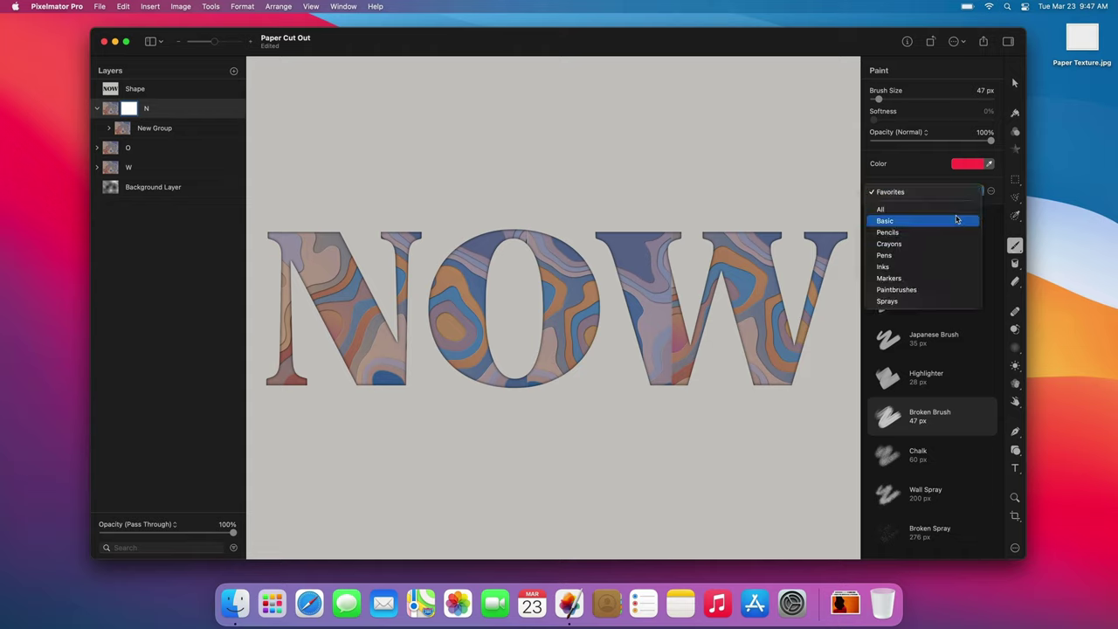
click(956, 220)
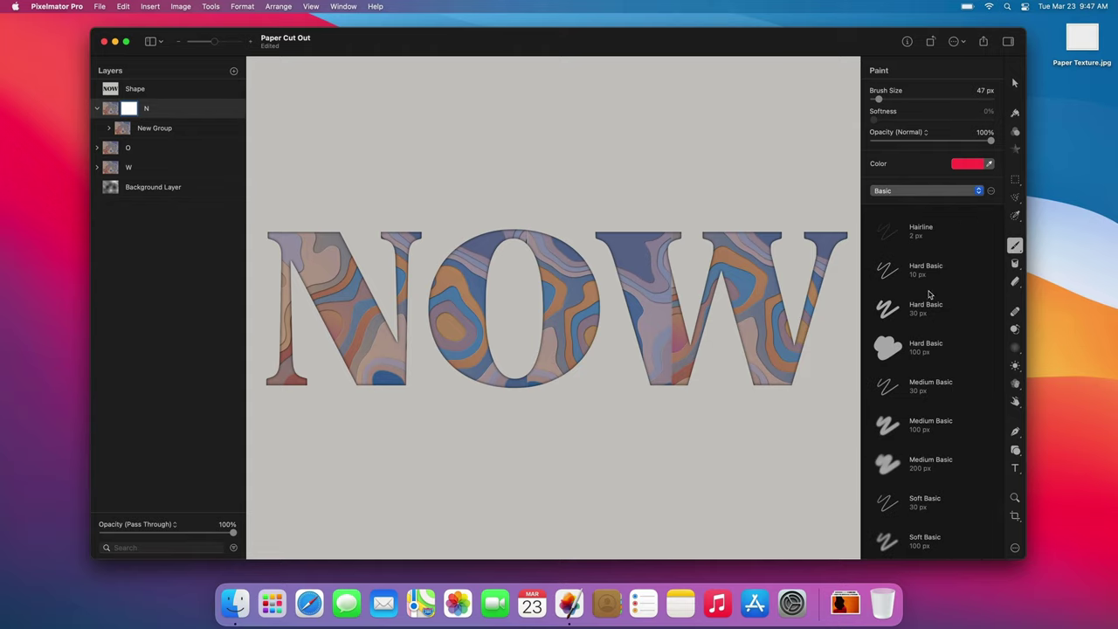
click(909, 347)
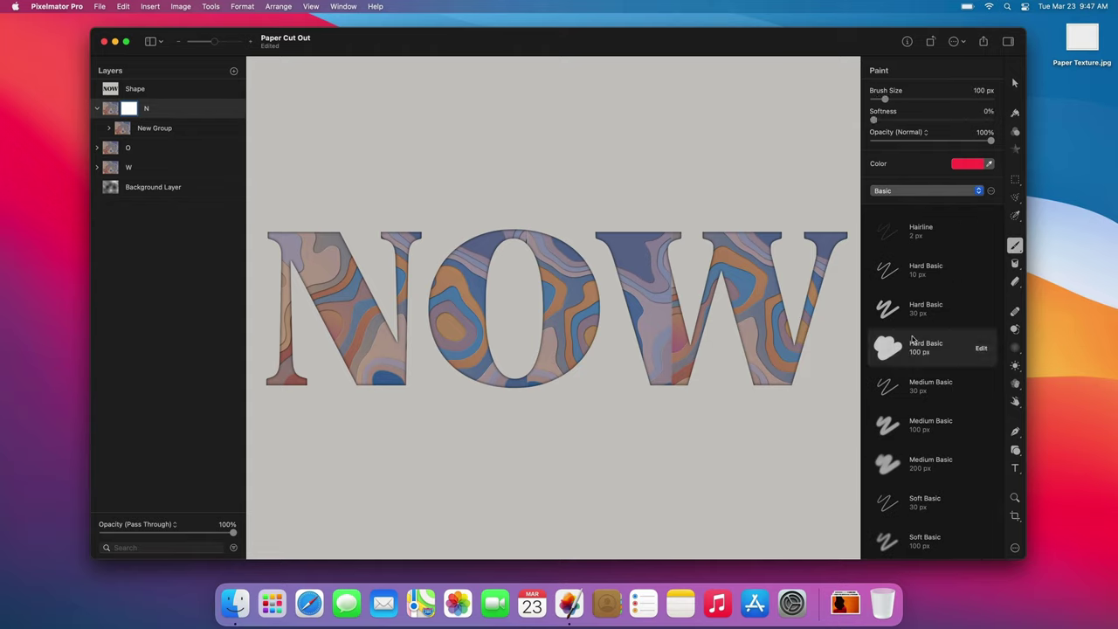
click(970, 164)
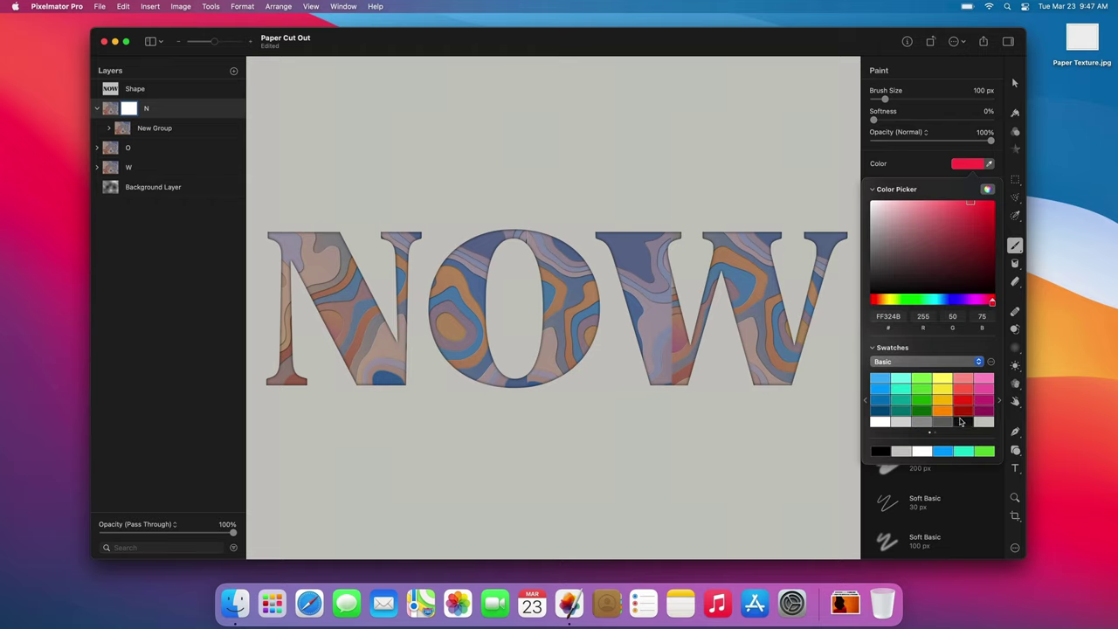
click(962, 420)
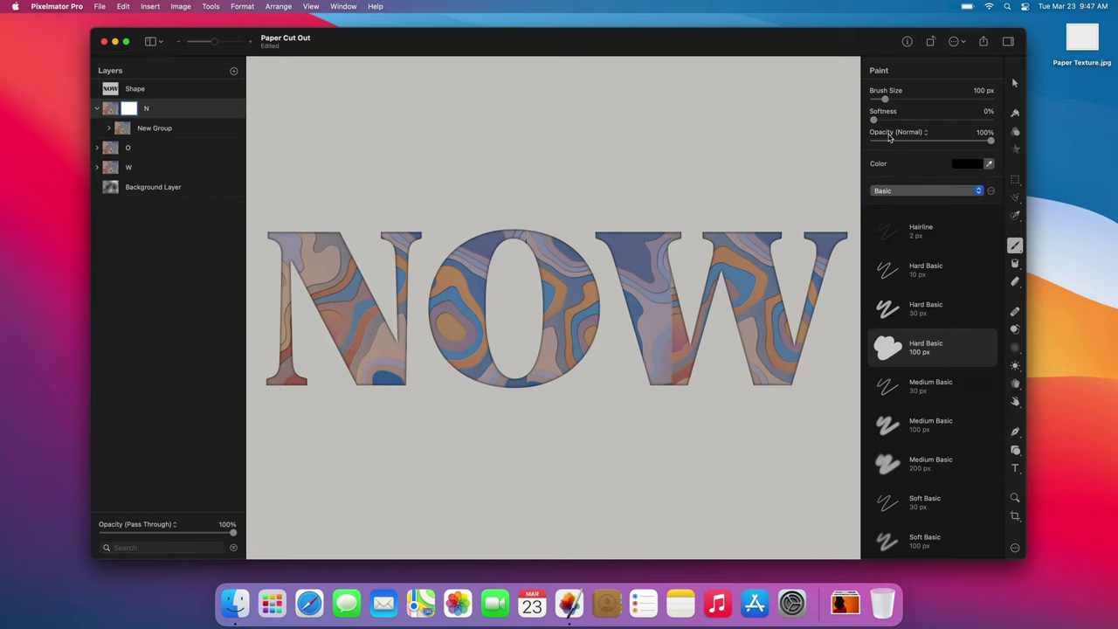
drag(884, 102, 894, 99)
mouse_move(532, 239)
mouse_down()
mouse_move(511, 234)
mouse_move(489, 248)
mouse_move(458, 288)
mouse_move(449, 340)
mouse_move(502, 262)
mouse_move(472, 371)
mouse_move(507, 353)
mouse_move(511, 401)
mouse_move(535, 393)
mouse_move(454, 354)
mouse_up()
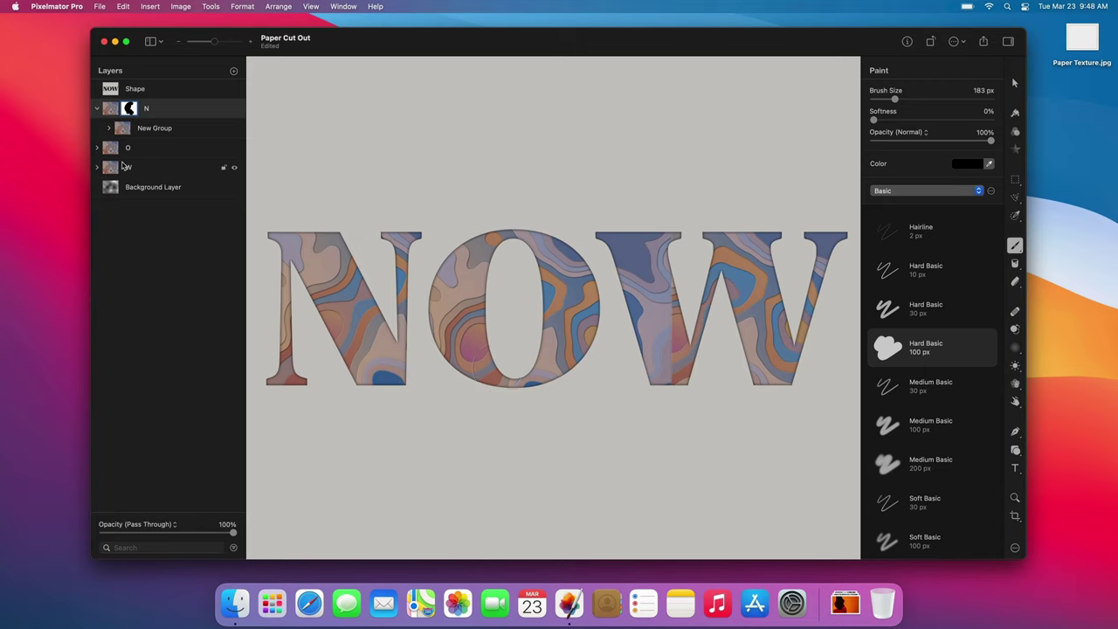
Group the O layer's nine contour shapes together.
click(98, 149)
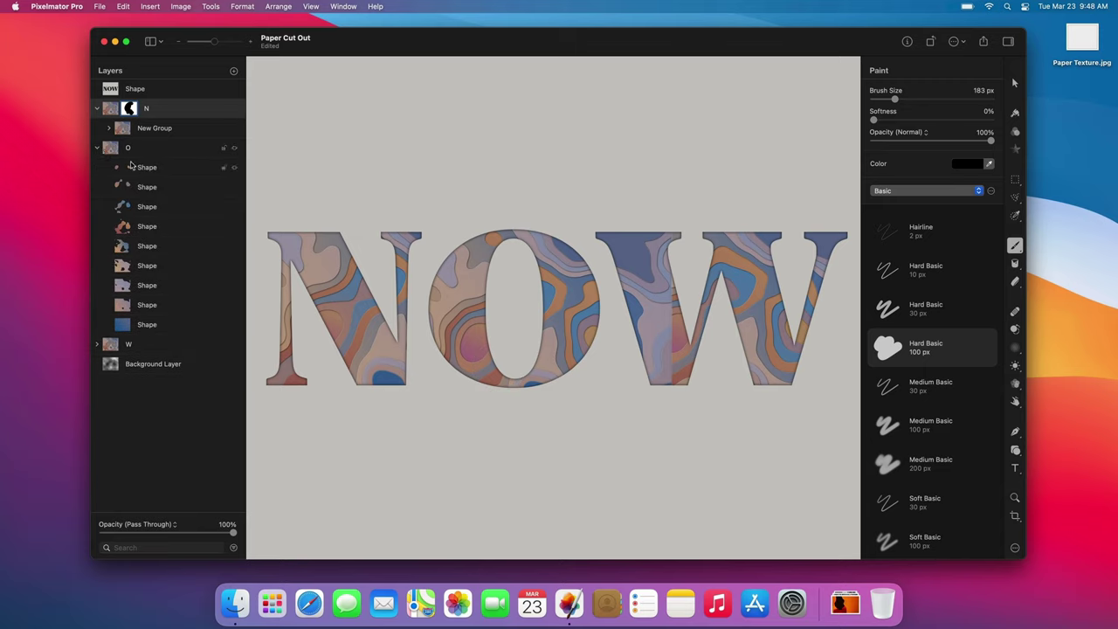
click(137, 167)
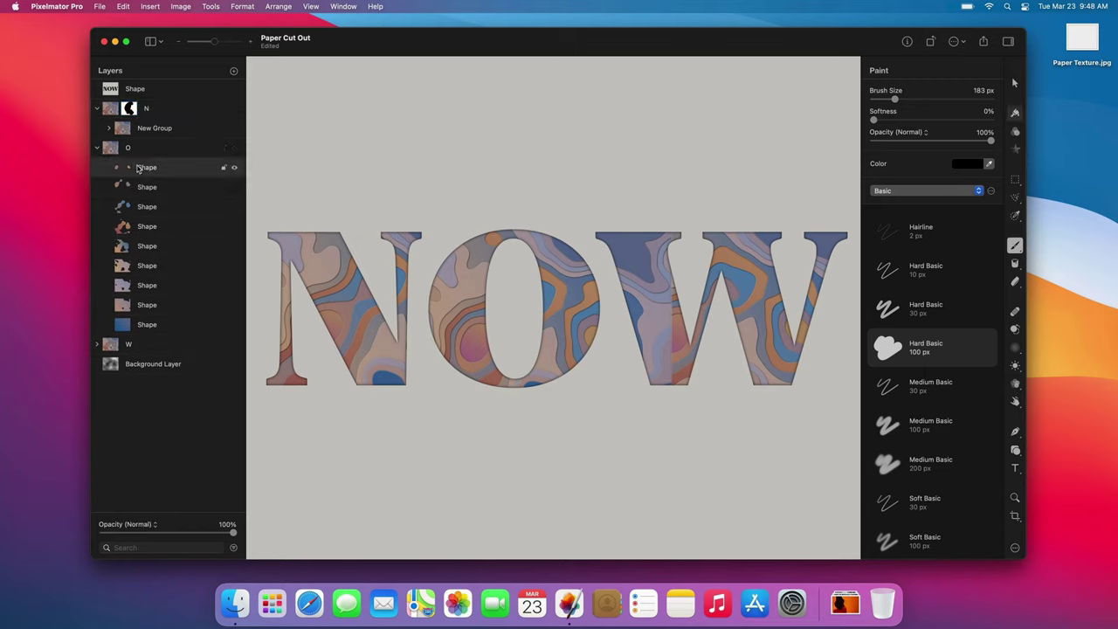
shift+click(145, 326)
right_click(146, 266)
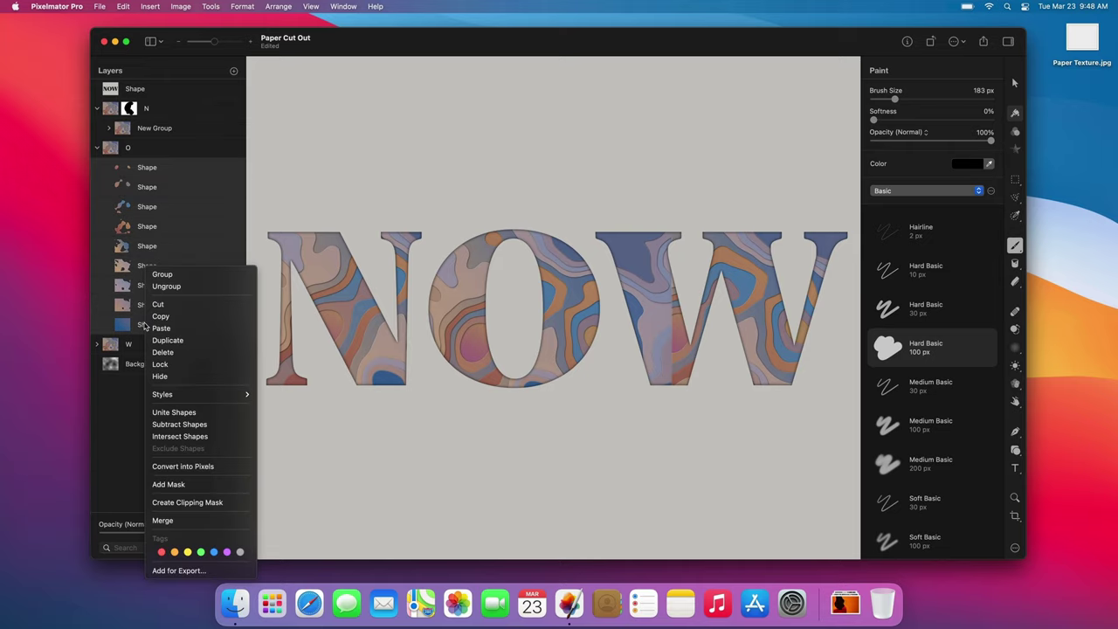
click(159, 277)
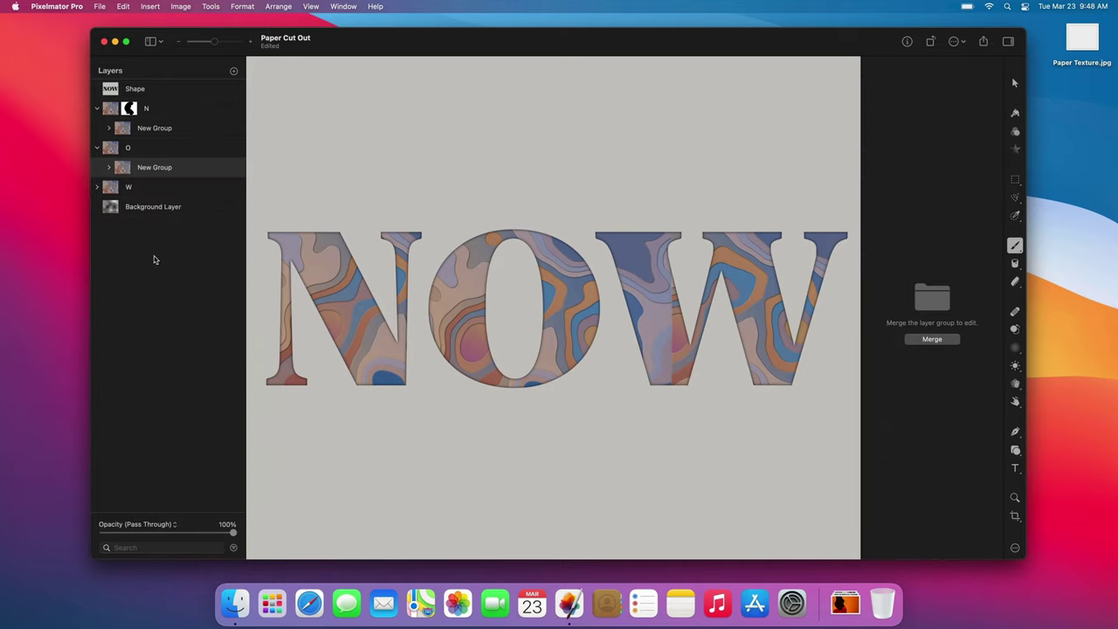
Add a mask to the O layer and paint out its contours over the W.
right_click(138, 151)
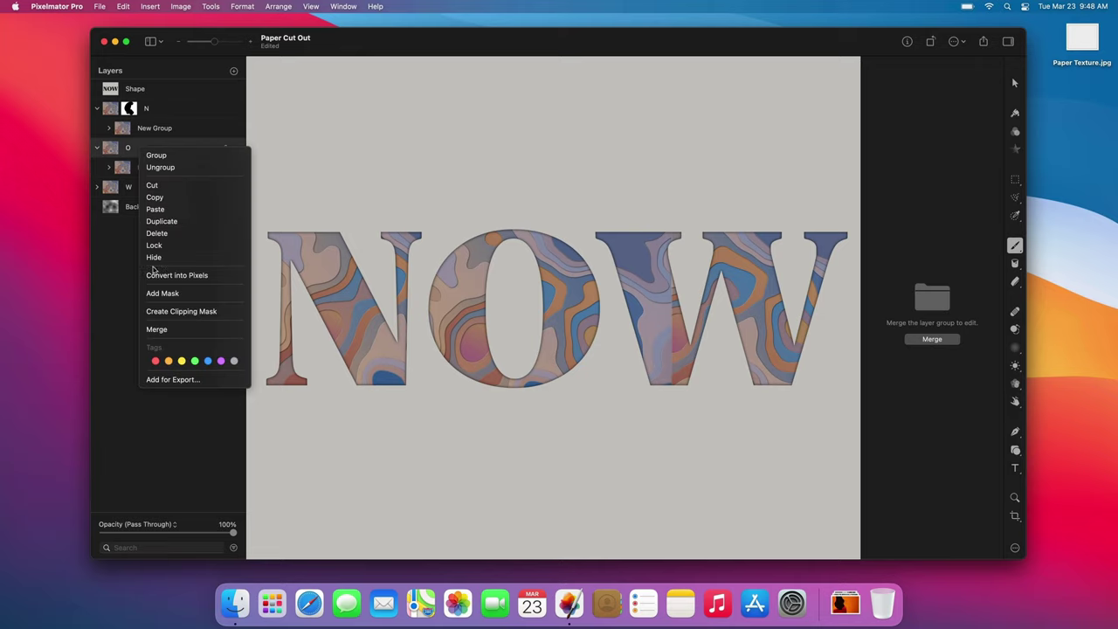
click(155, 293)
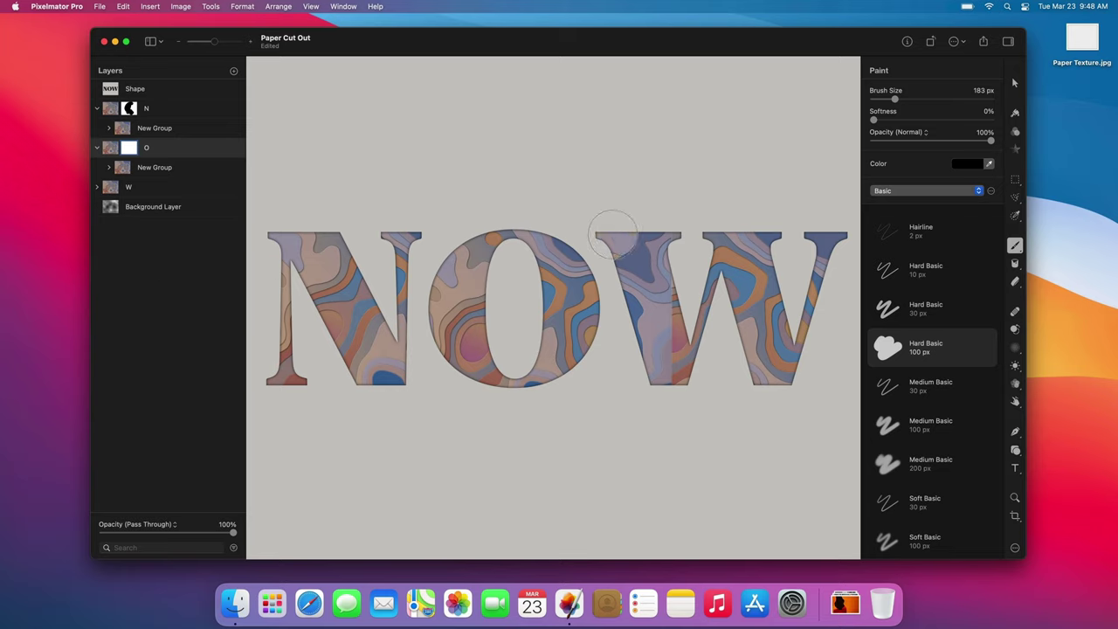
mouse_move(613, 234)
mouse_down()
mouse_move(675, 225)
mouse_move(625, 281)
mouse_move(628, 300)
mouse_move(666, 275)
mouse_move(636, 353)
mouse_move(652, 355)
mouse_move(661, 388)
mouse_move(651, 402)
mouse_move(615, 395)
mouse_up()
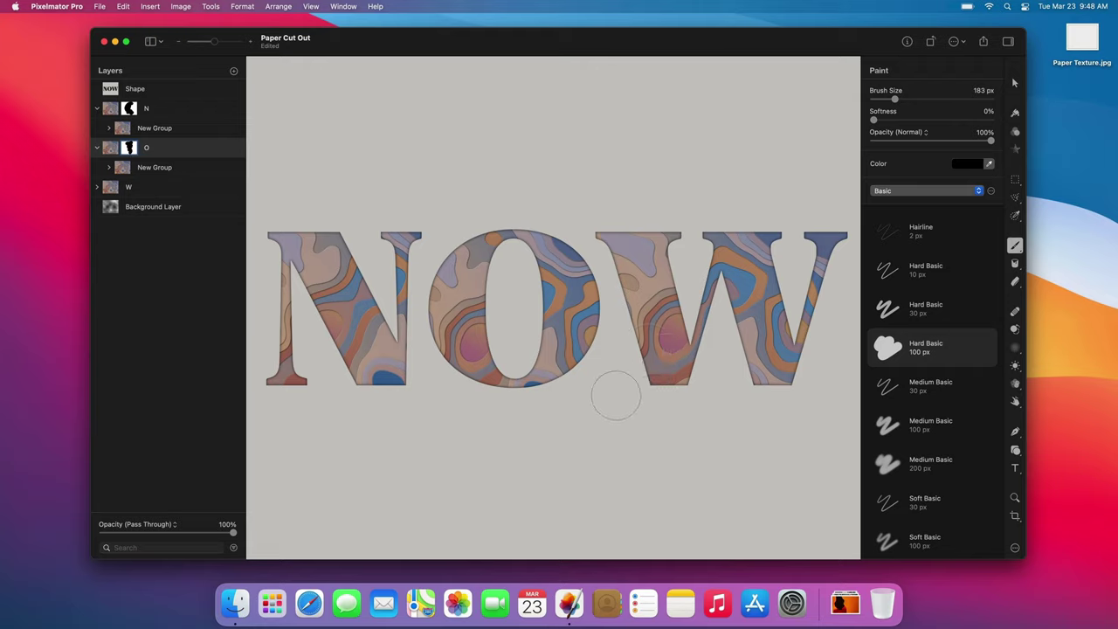
click(173, 167)
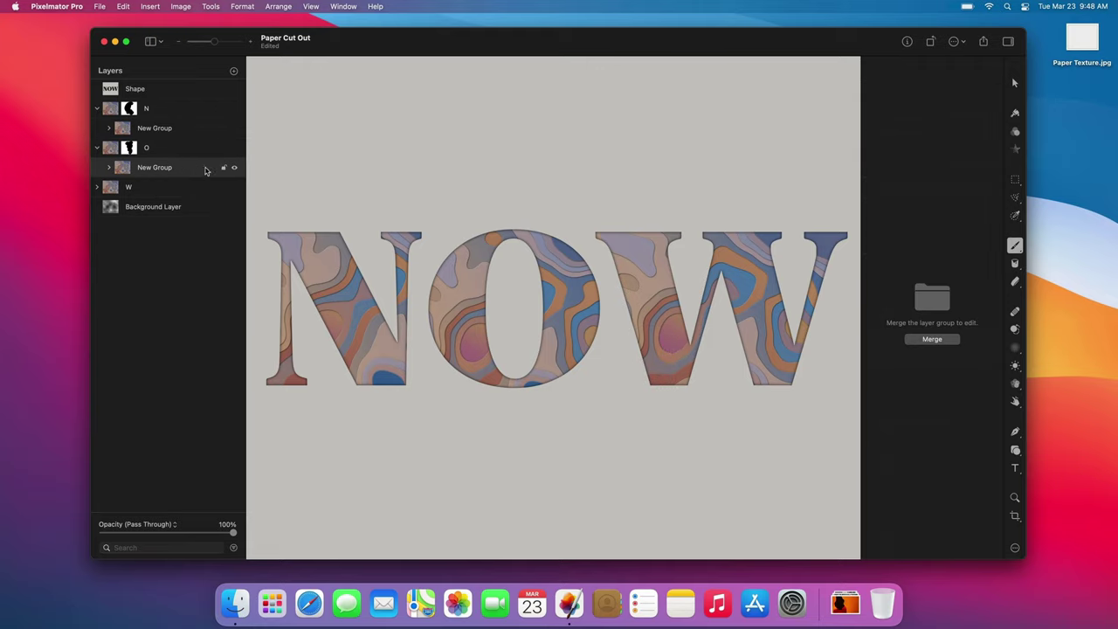
Nudge the O contour group left, then add Paper Texture.jpg as the top layer in Overlay mode.
click(1015, 82)
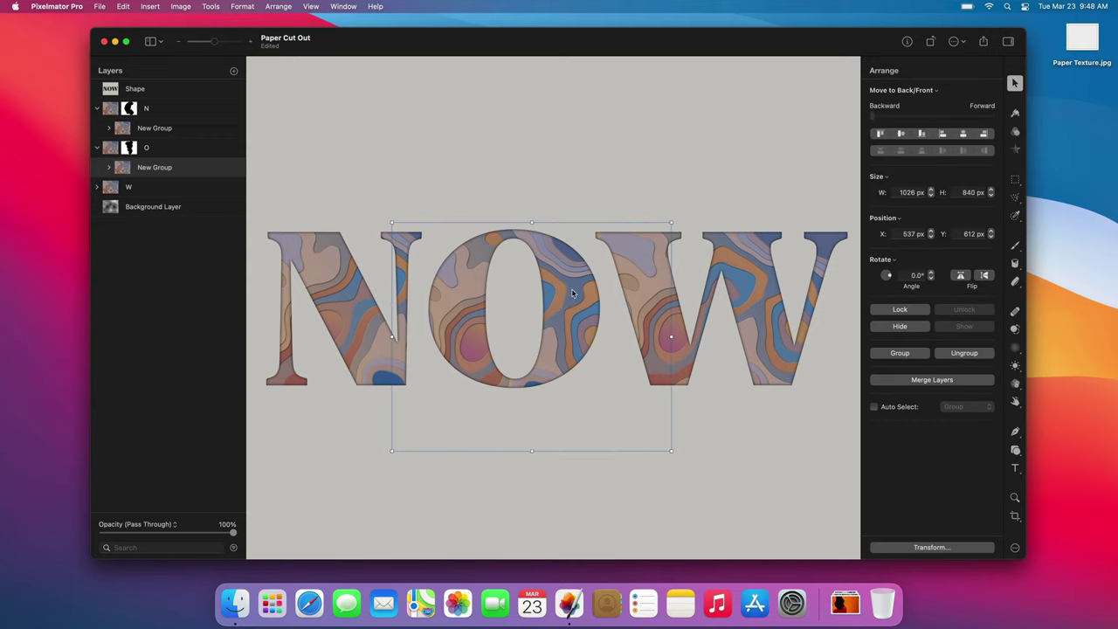
drag(572, 294, 567, 293)
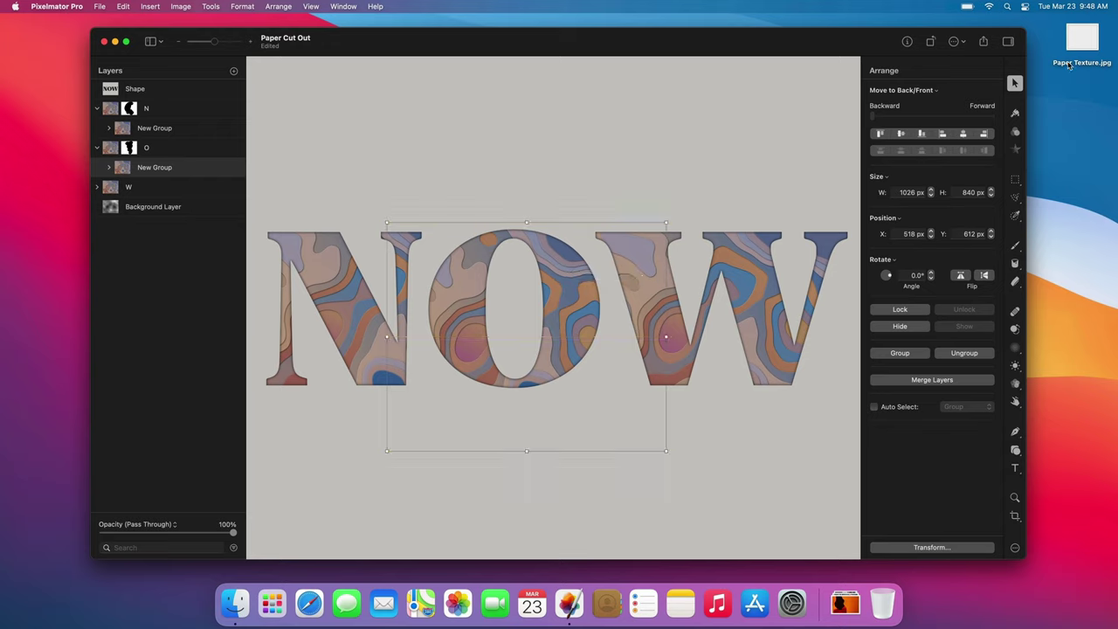
drag(1085, 43, 159, 95)
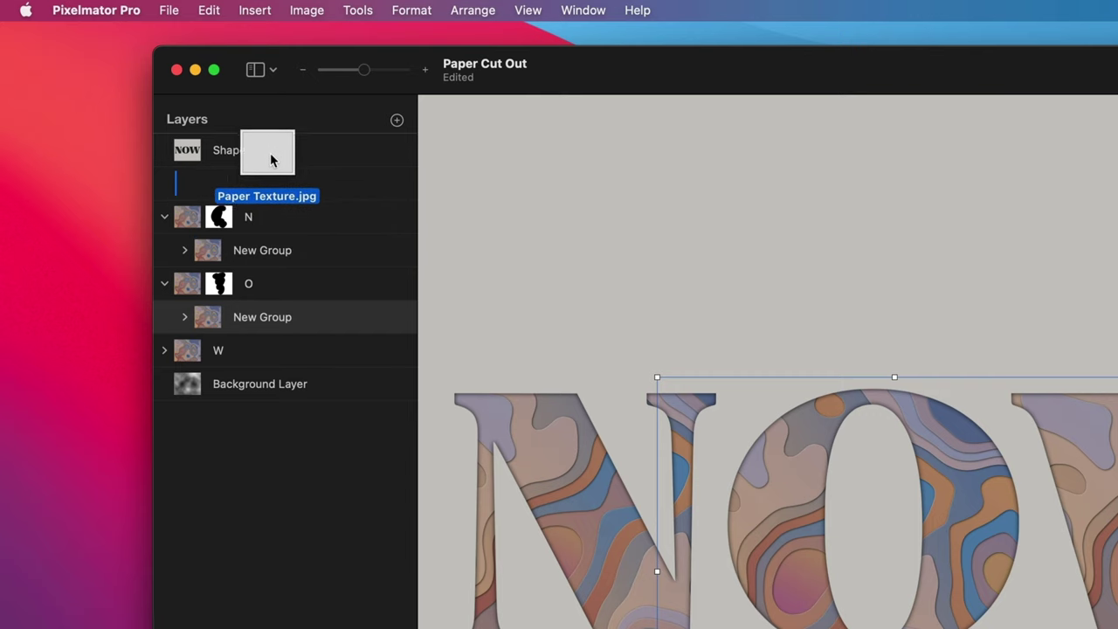
drag(271, 159, 257, 150)
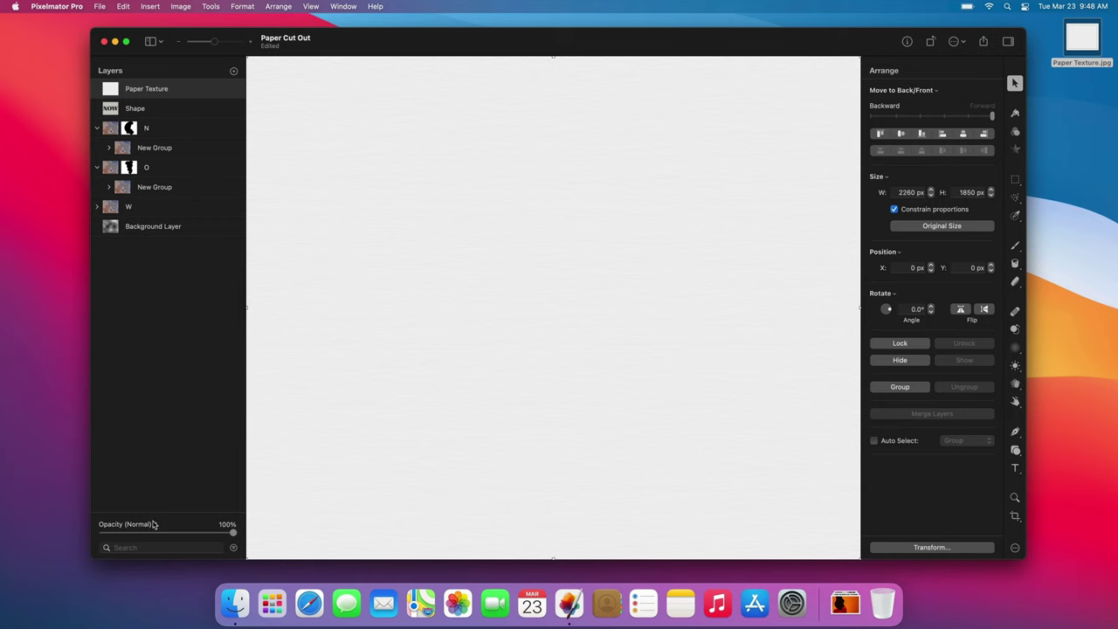
click(153, 524)
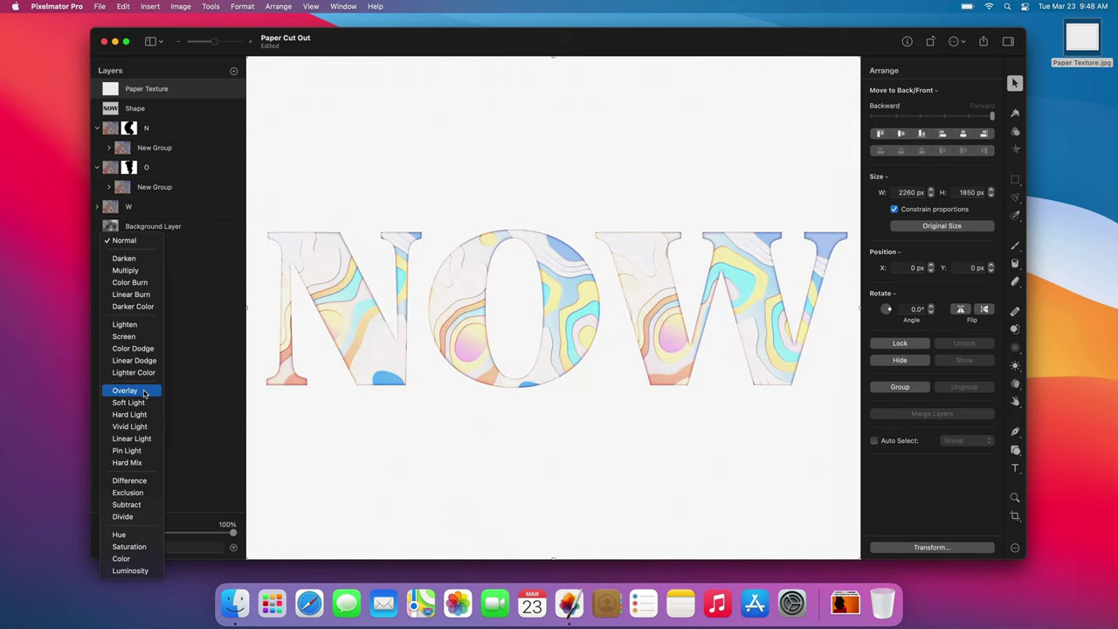
click(143, 390)
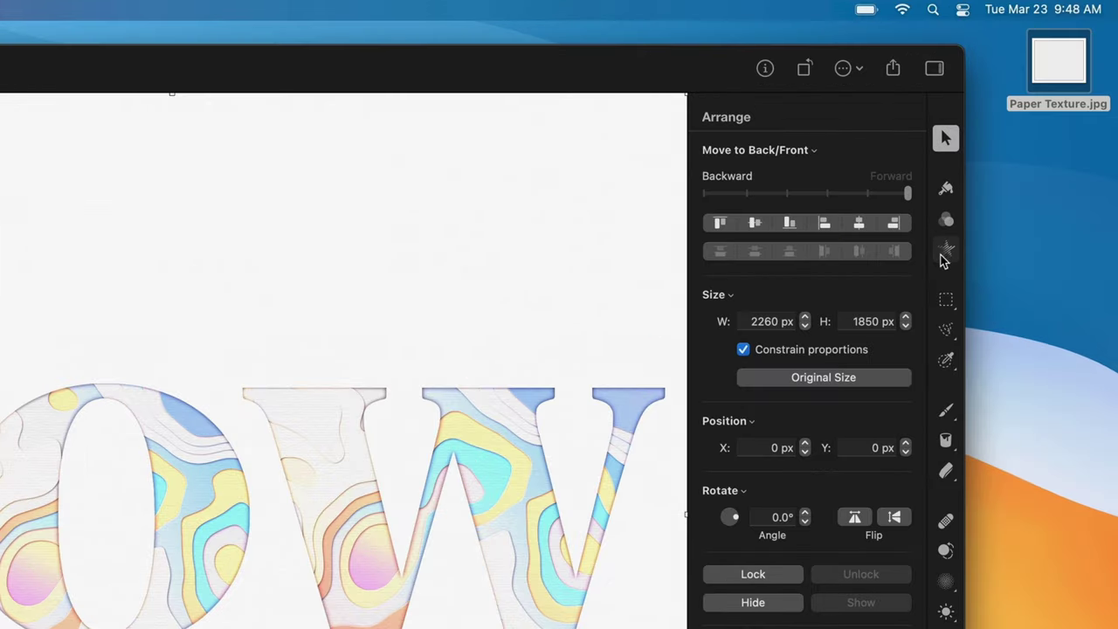
Add Color Controls and a 5 px High Pass to the paper texture, boosting its contrast.
click(1015, 149)
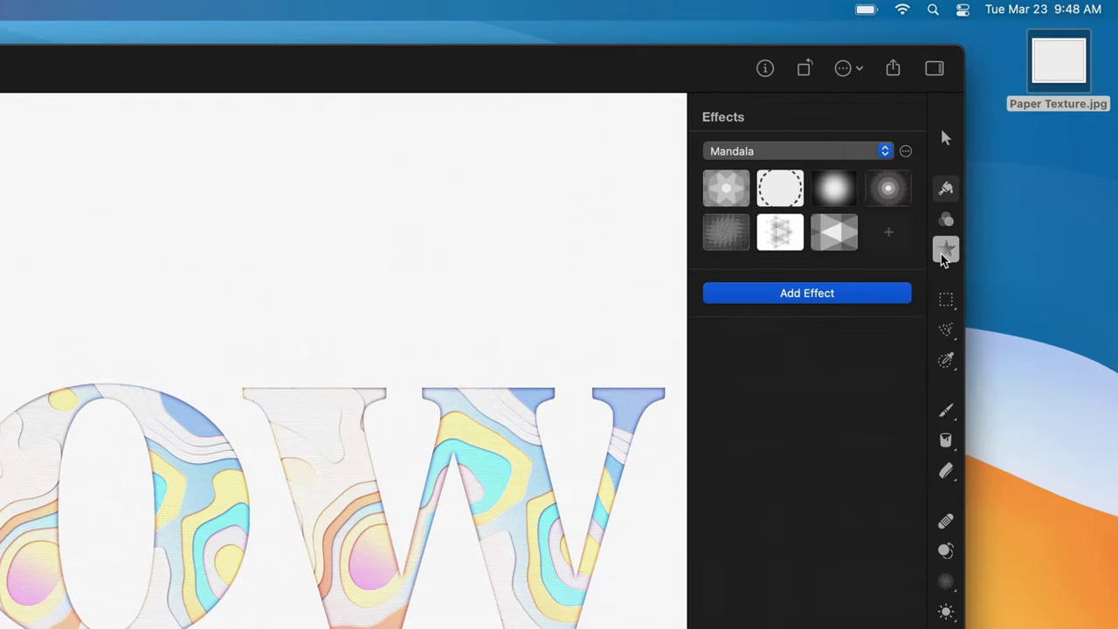
click(836, 294)
text(colo)
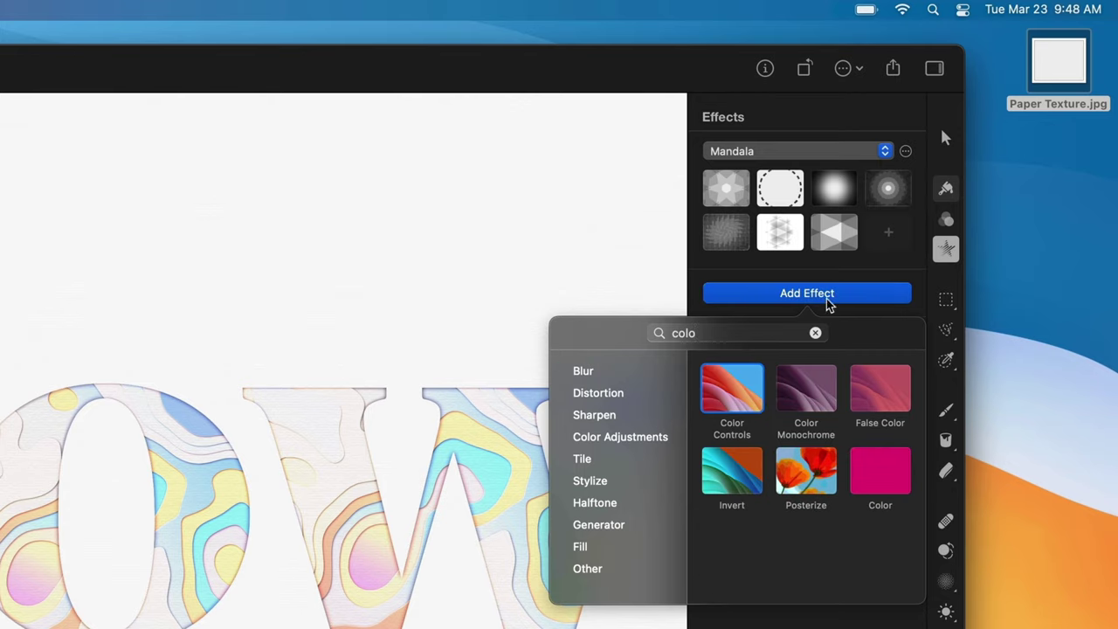
click(735, 395)
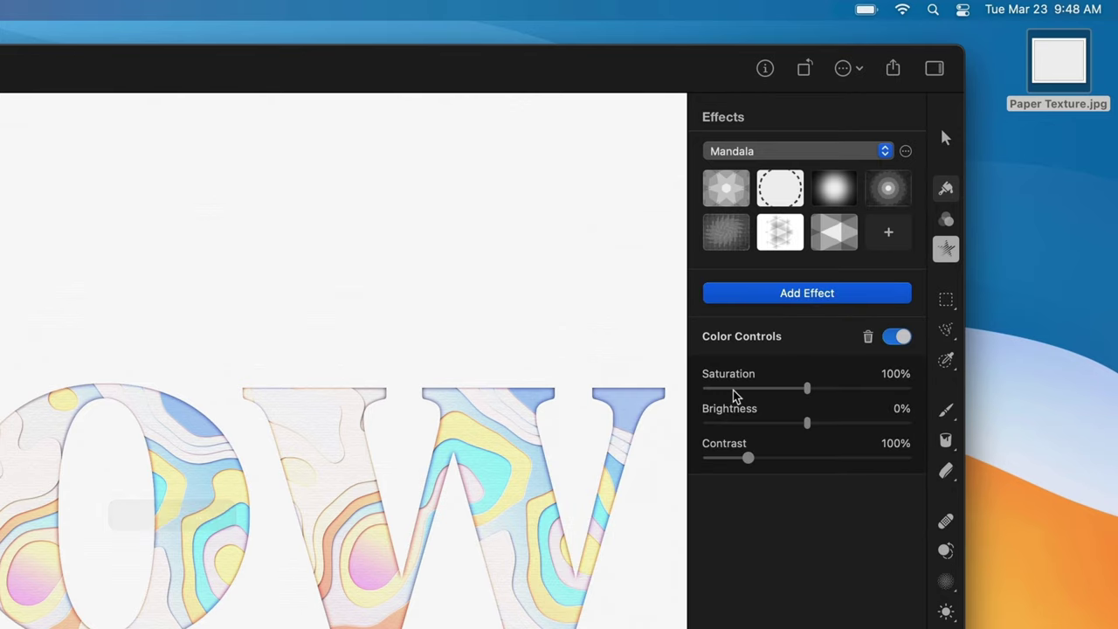
click(806, 297)
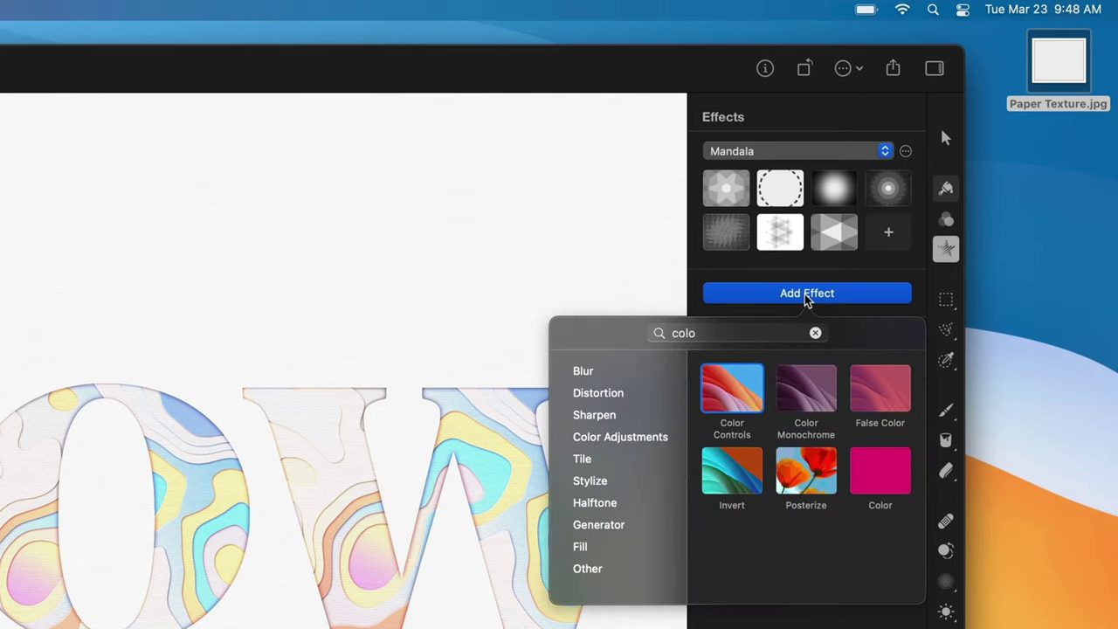
text(hi)
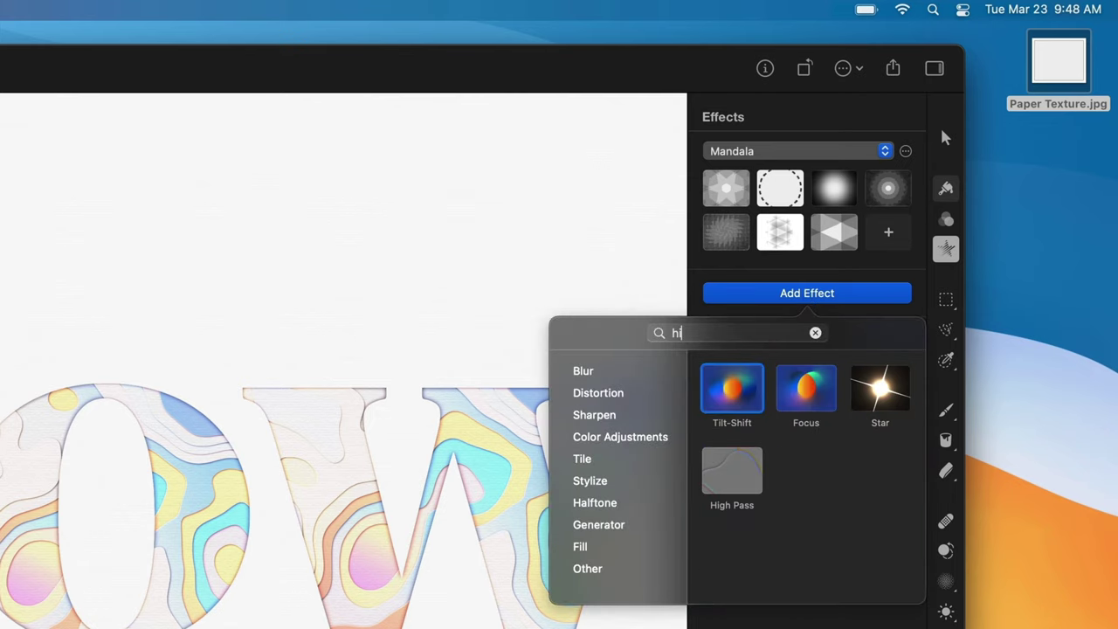
click(732, 466)
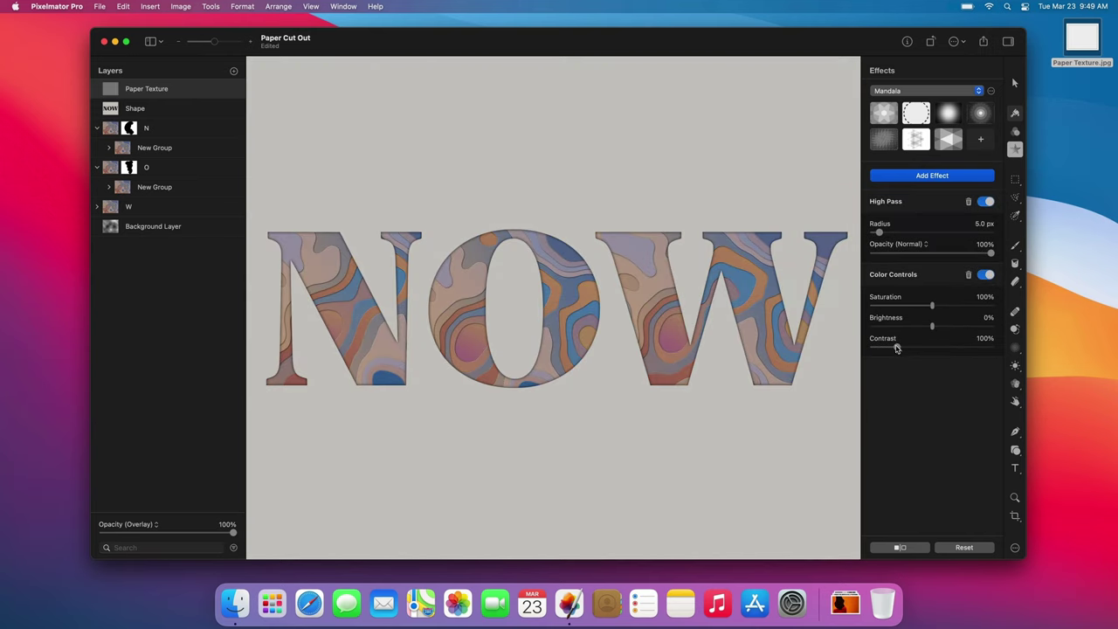
mouse_move(897, 348)
mouse_down()
mouse_move(991, 354)
mouse_move(903, 354)
mouse_up()
Group the N, O and W letter layers into one group.
click(195, 207)
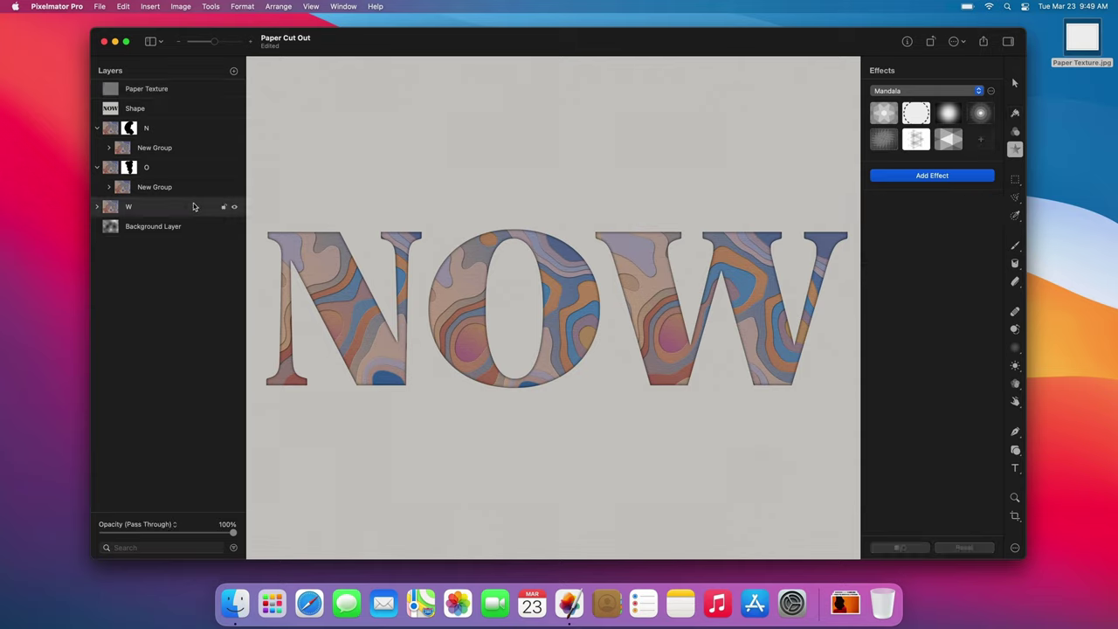
right_click(180, 134)
click(194, 136)
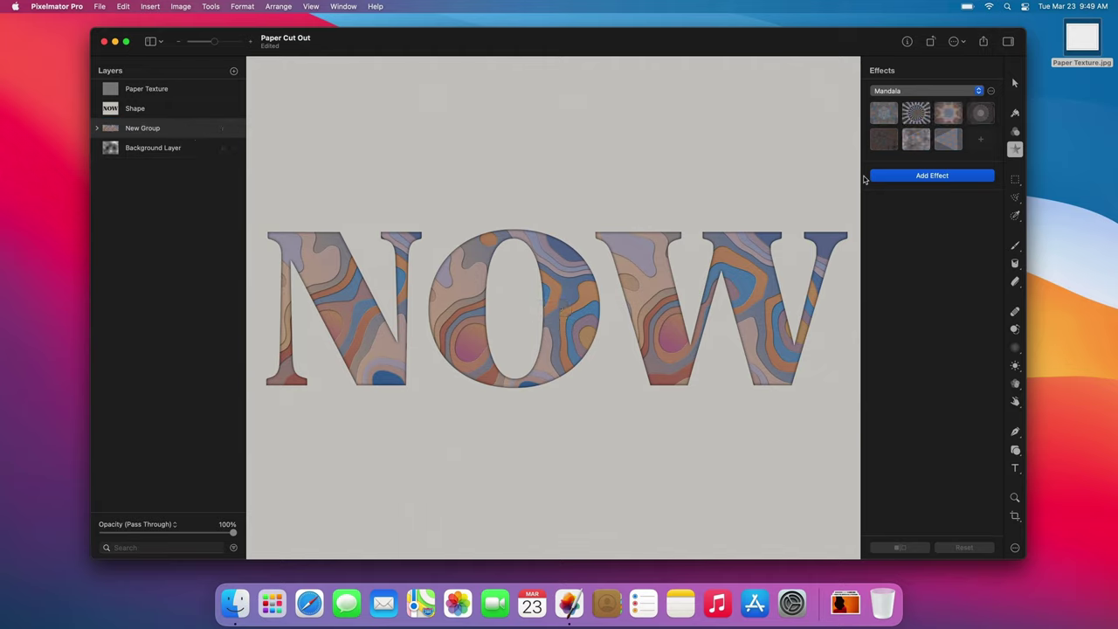
In Color Adjustments Lightness, set Exposure -20%, Highlights 18% and Contrast about 52%.
click(1015, 131)
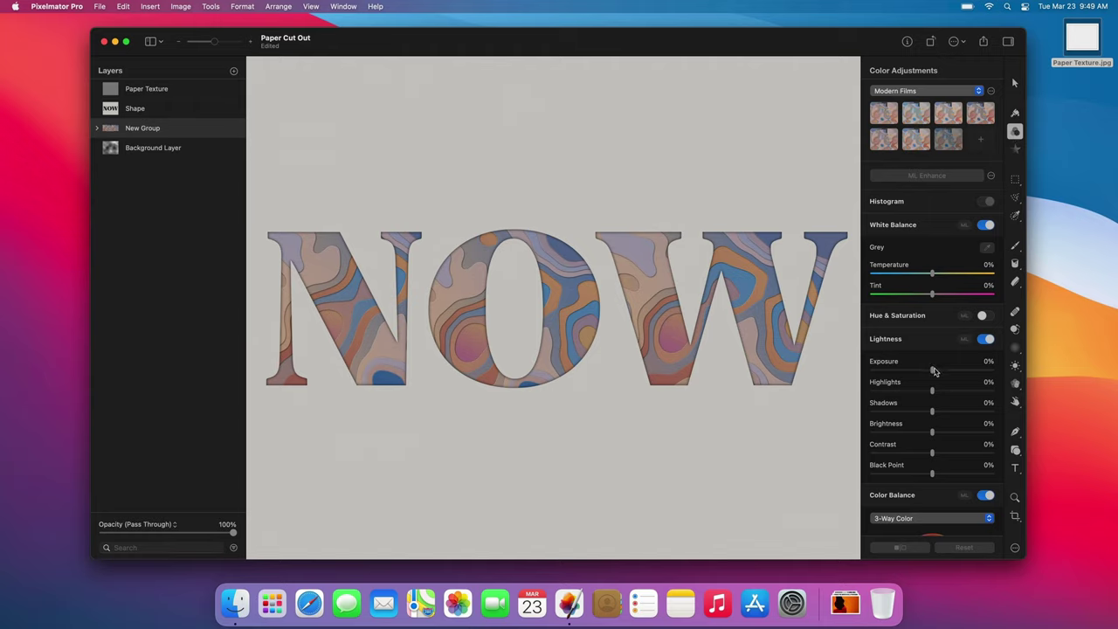
drag(932, 371, 925, 371)
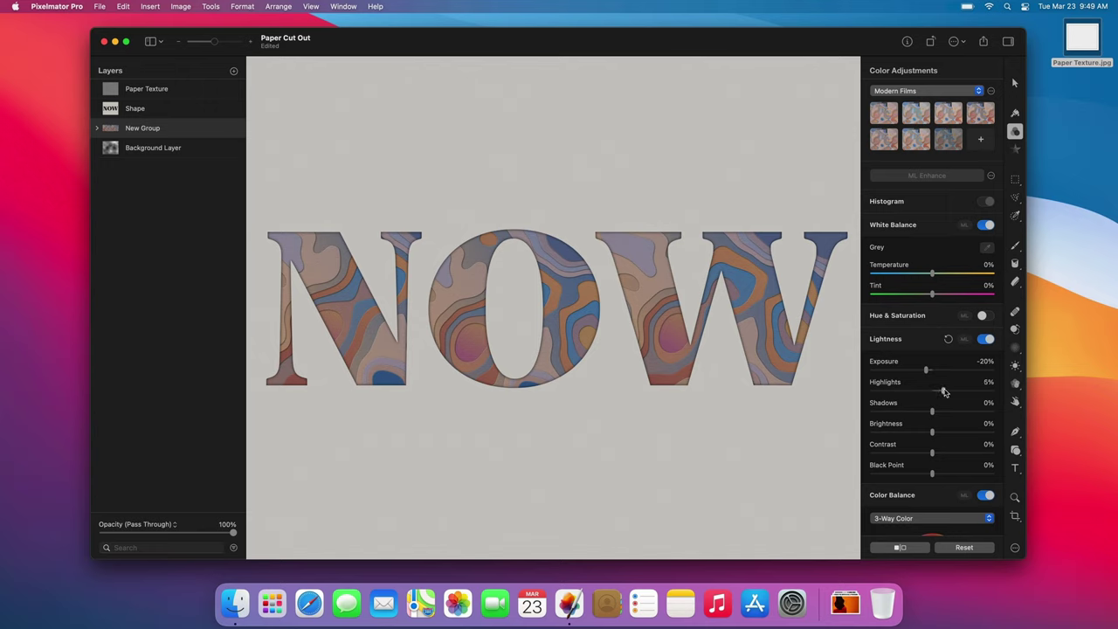
drag(949, 392, 955, 392)
drag(934, 454, 959, 454)
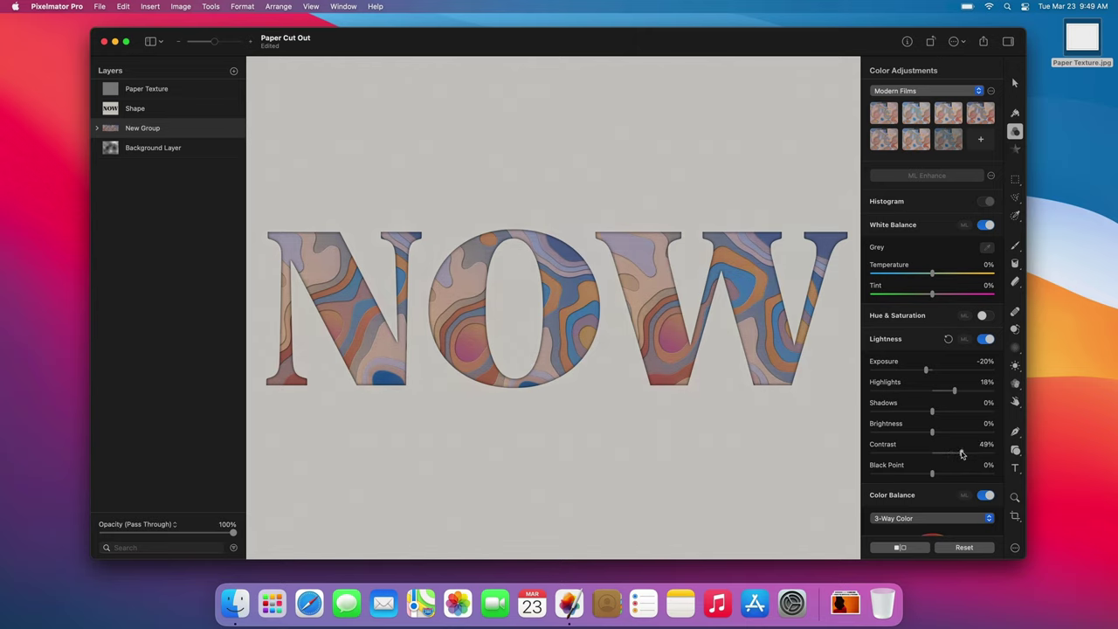
drag(962, 454, 964, 454)
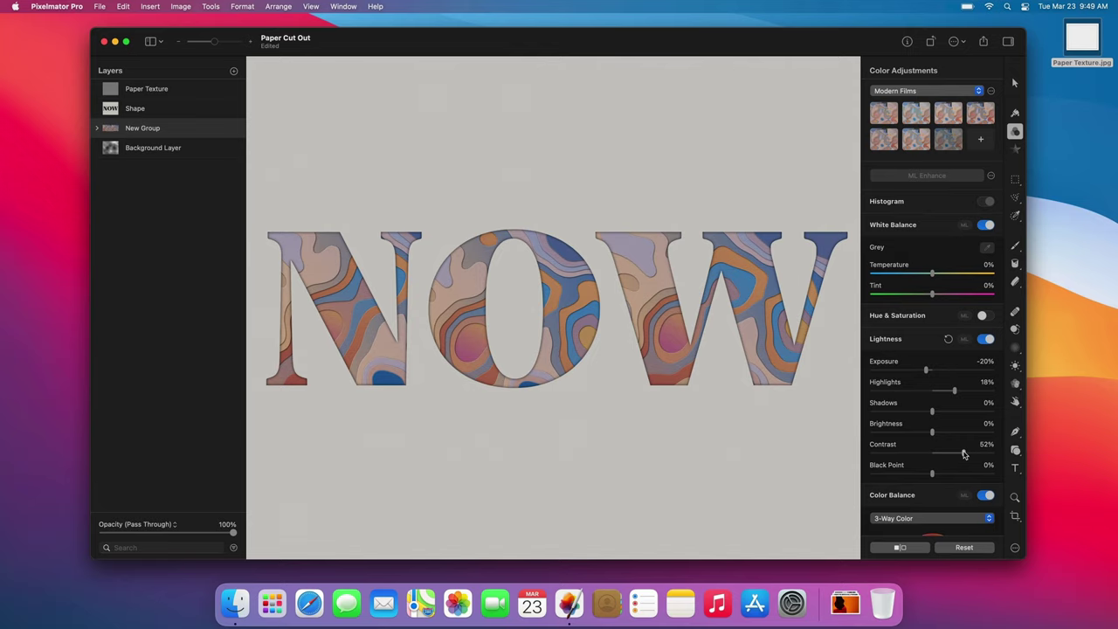